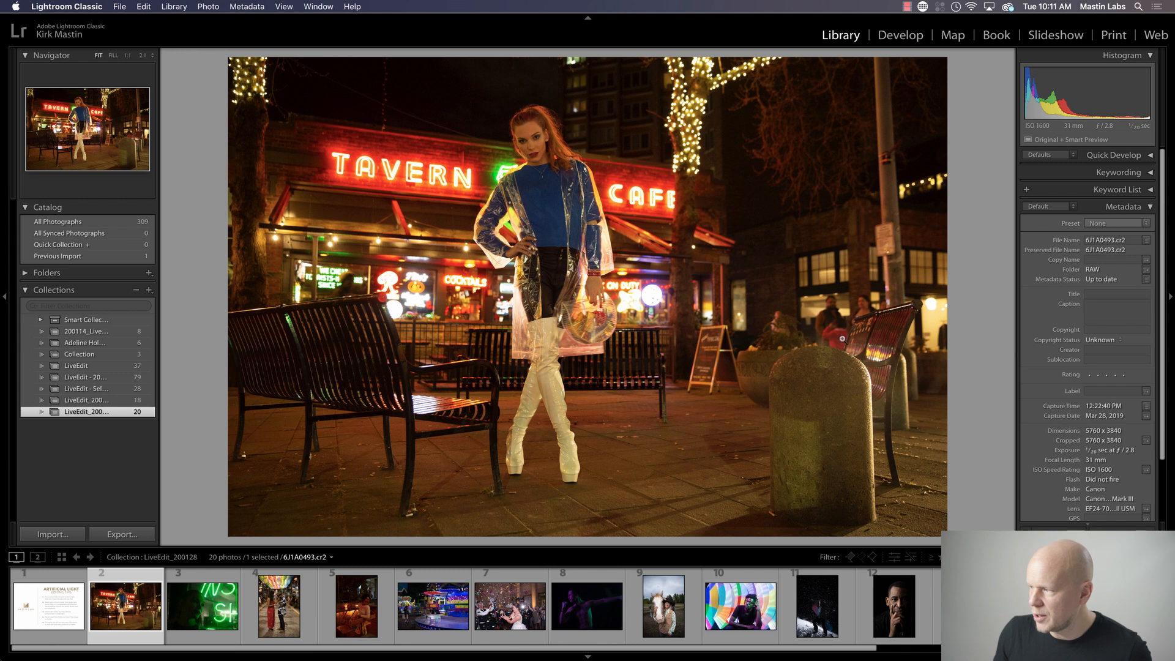
Step: Examine the tavern photo at full size, checking the stone bollard, neon signs, string lights and the model
left_click(803, 417)
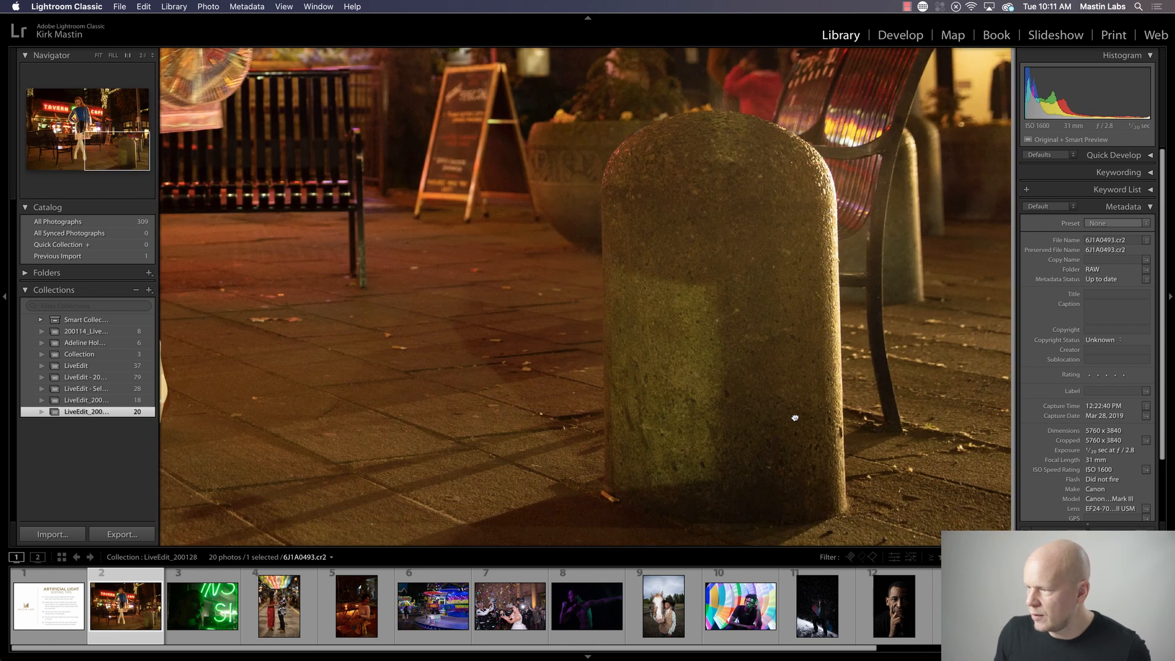
left_click_drag(795, 417, 593, 249)
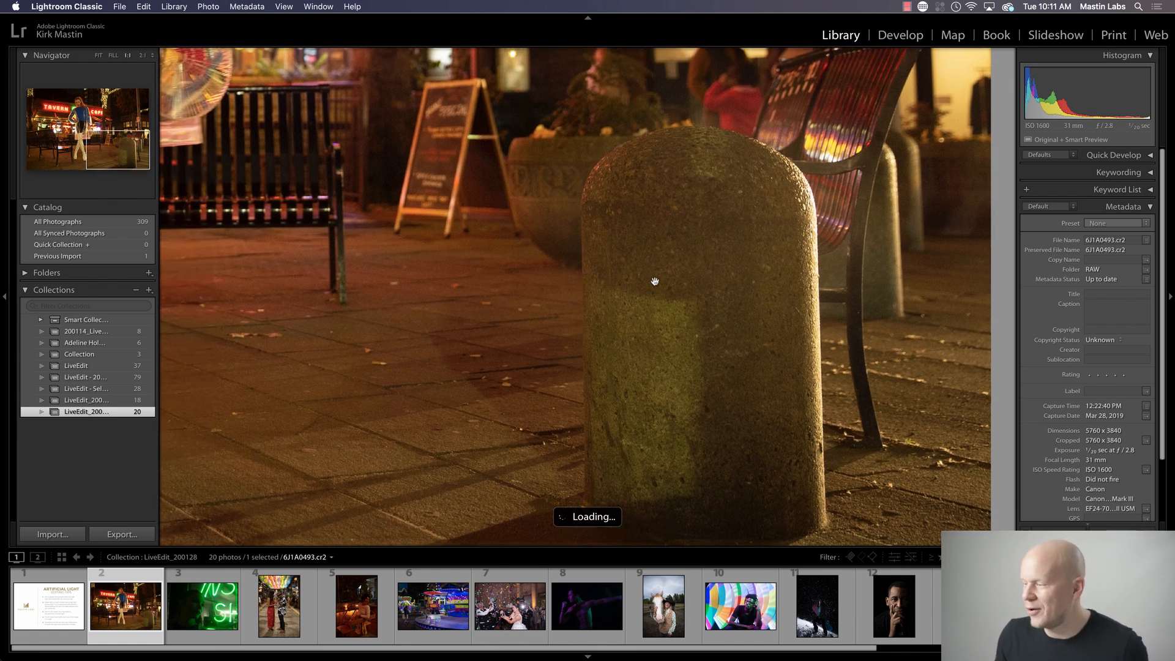
left_click_drag(661, 281, 724, 231)
left_click_drag(590, 206, 551, 333)
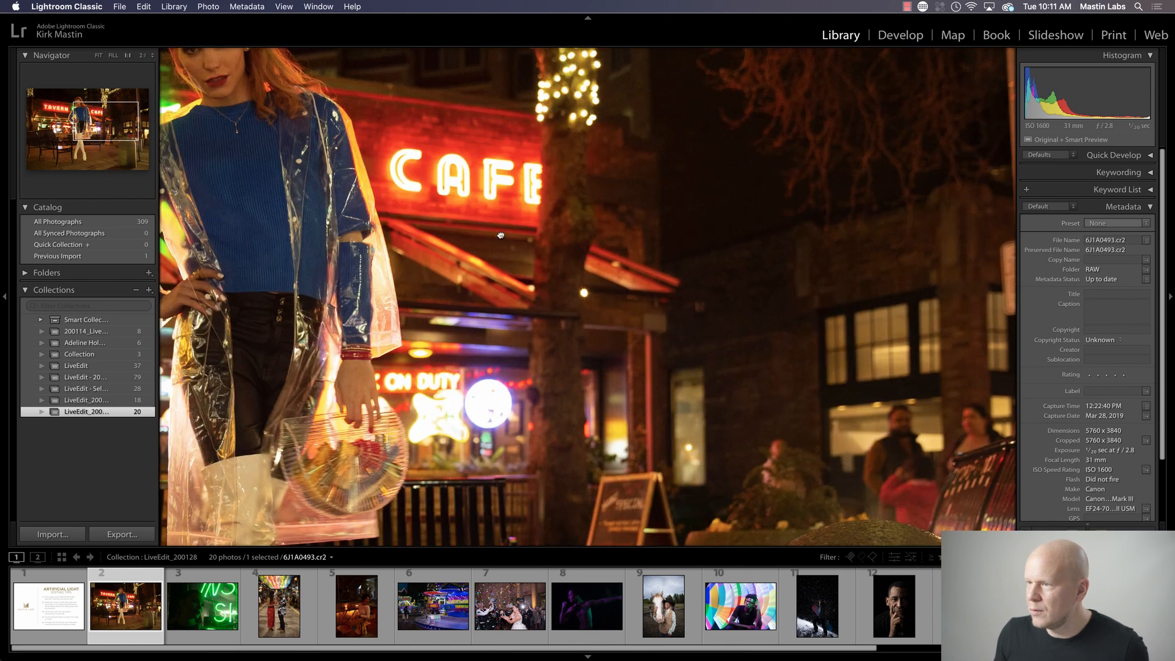
left_click_drag(486, 155, 489, 247)
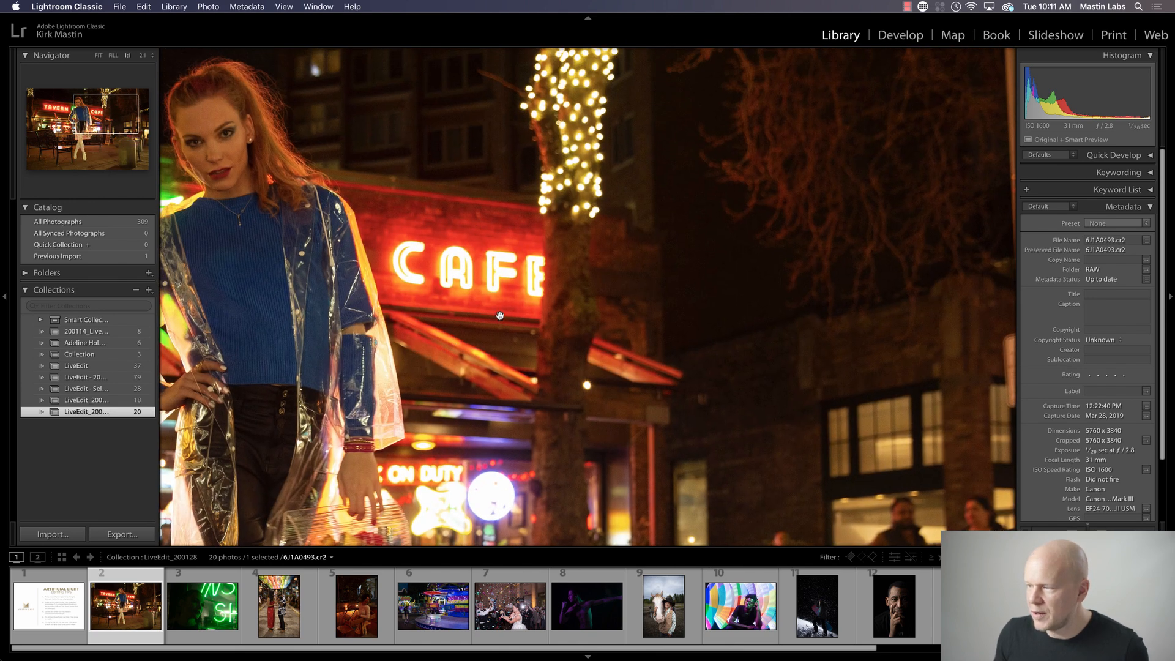
left_click_drag(454, 296, 754, 325)
left_click_drag(165, 391, 560, 377)
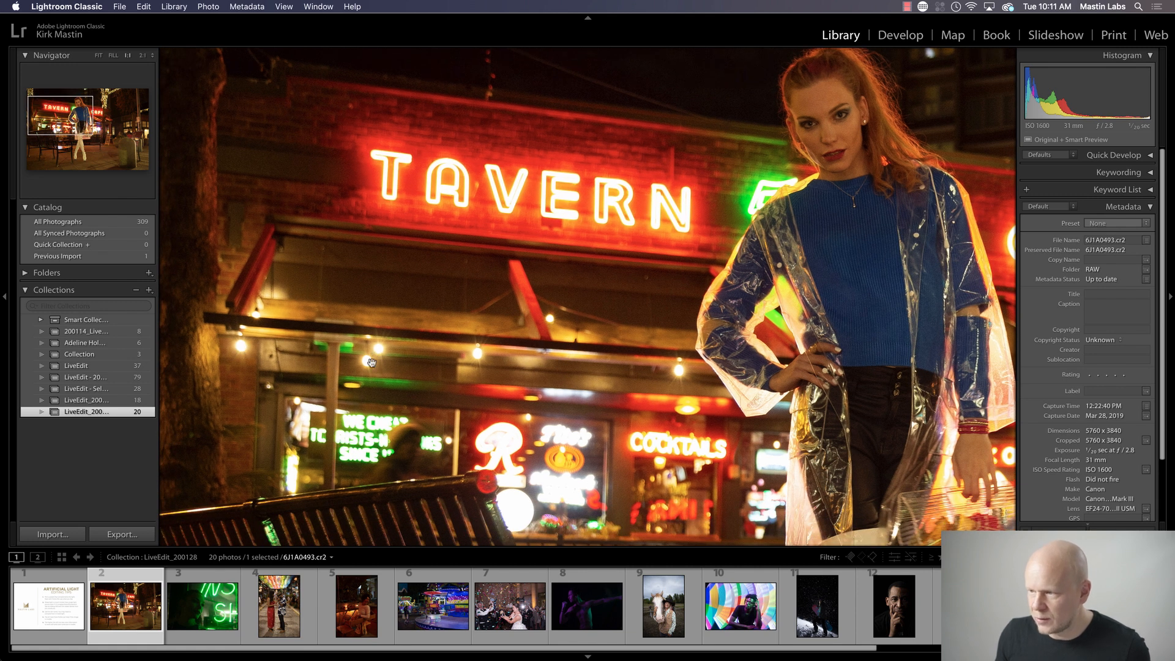
left_click_drag(510, 330, 258, 373)
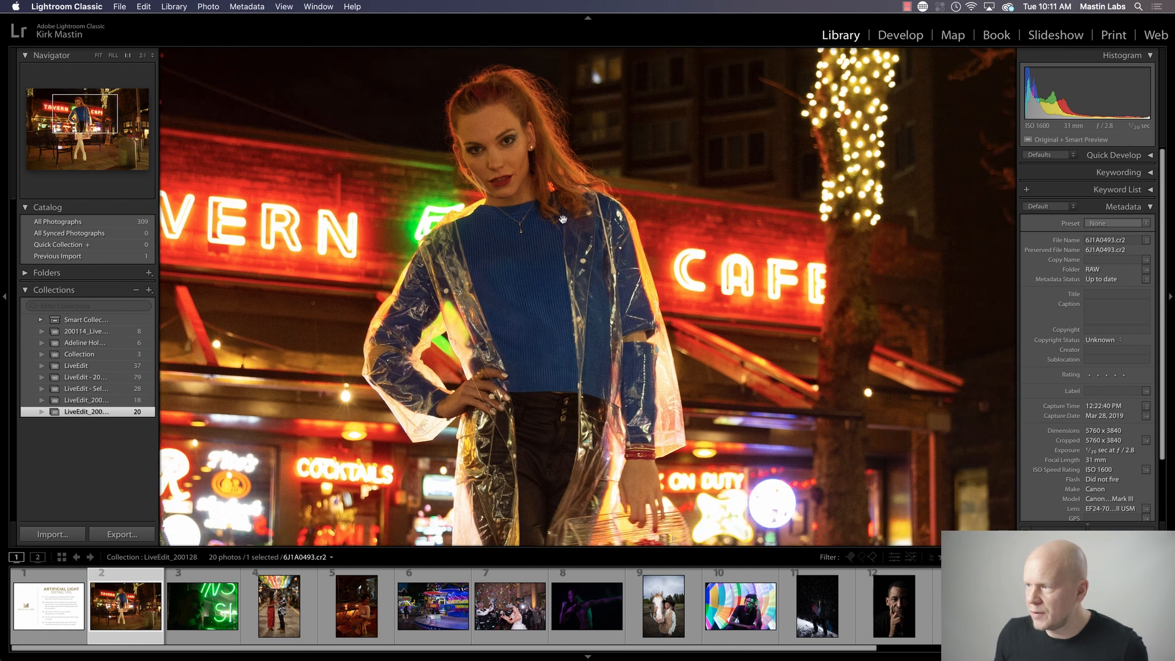
left_click(653, 245)
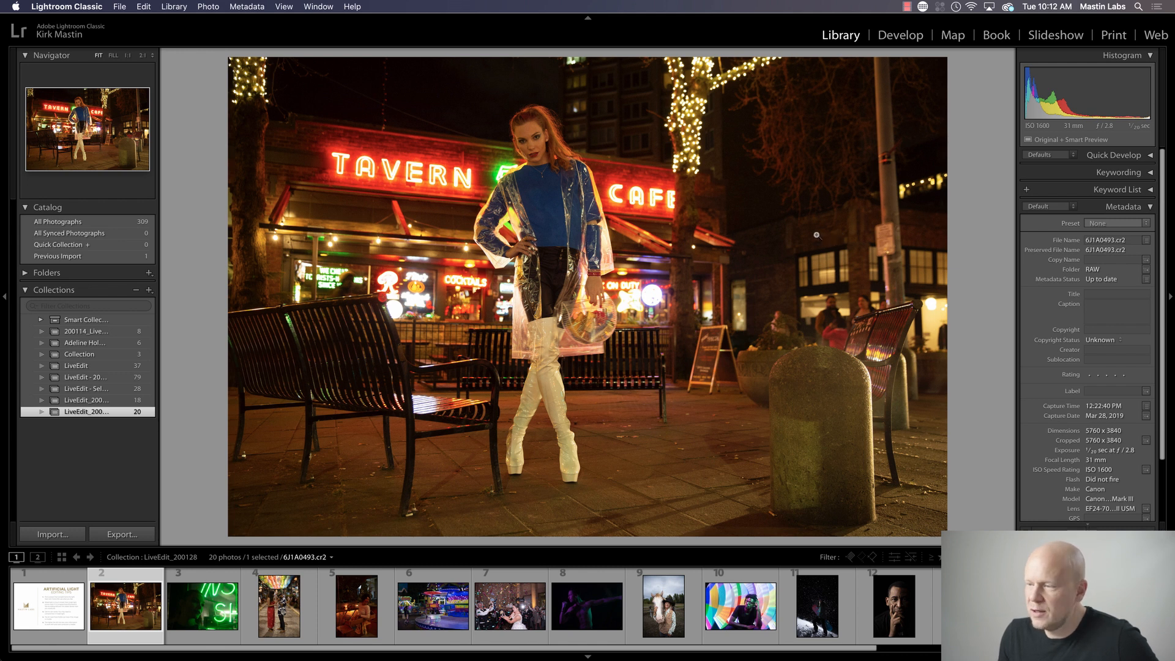
Step: Open the tavern photo for developing and collapse the Mastin Labs - Adventure Everyday Original preset group
left_click(888, 34)
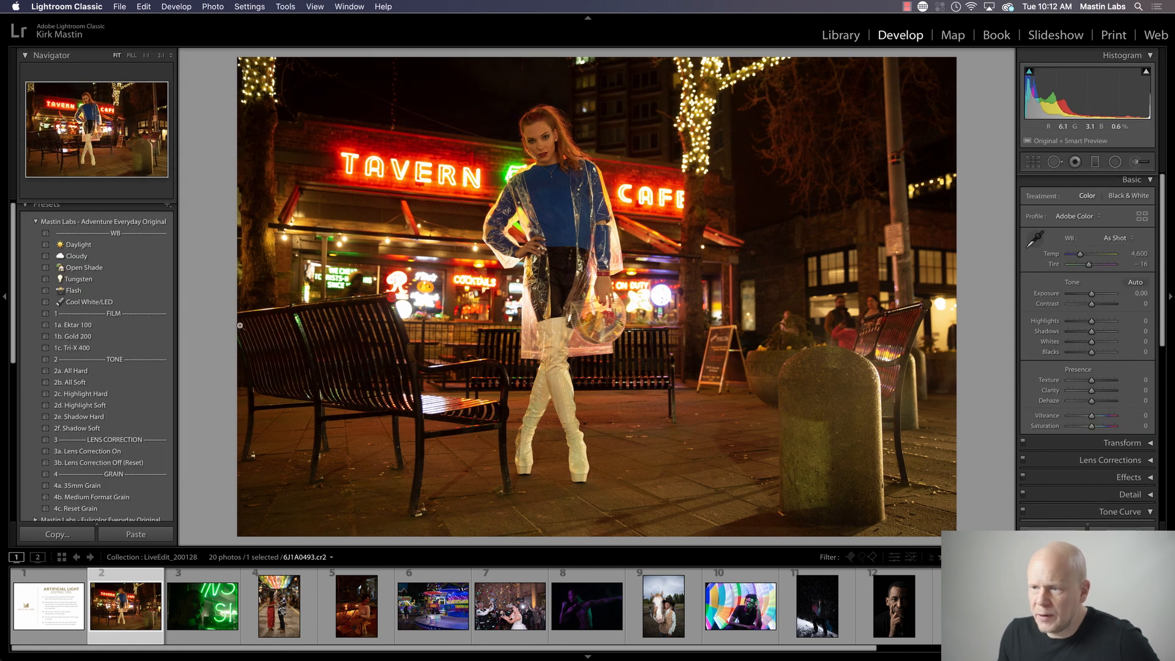
left_click(36, 221)
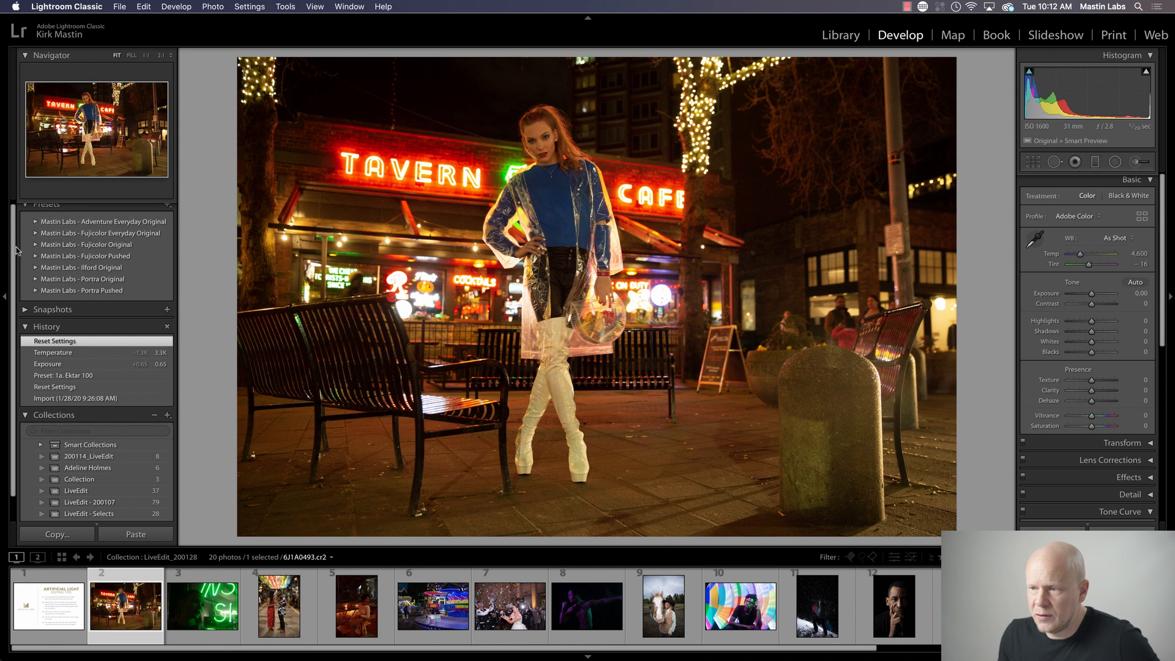
Step: Try the 1a. Portra 160 preset with exposure at +0.75 against the original, and reset the photo's develop settings
left_click(33, 278)
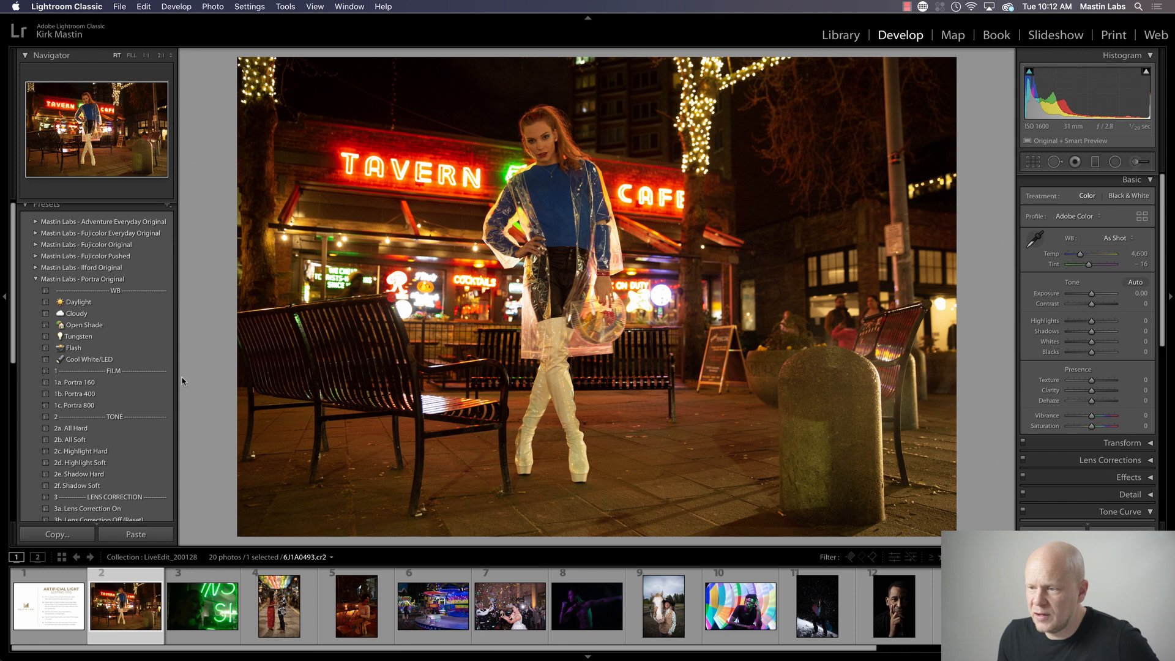
left_click(132, 382)
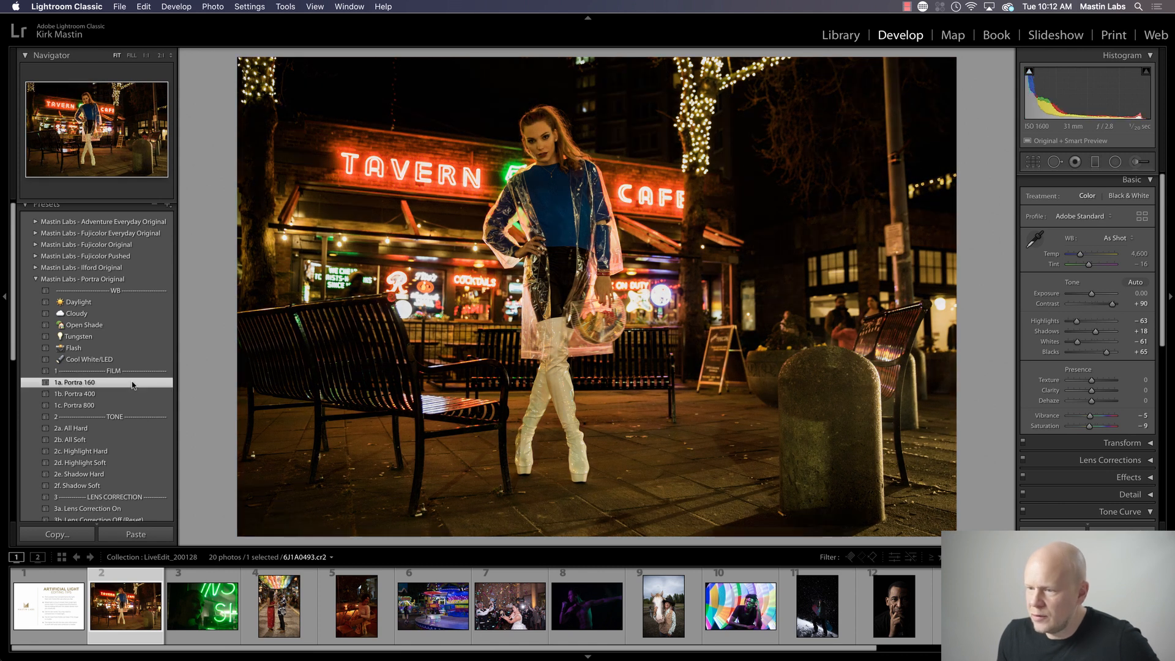
left_click_drag(1091, 294, 1096, 293)
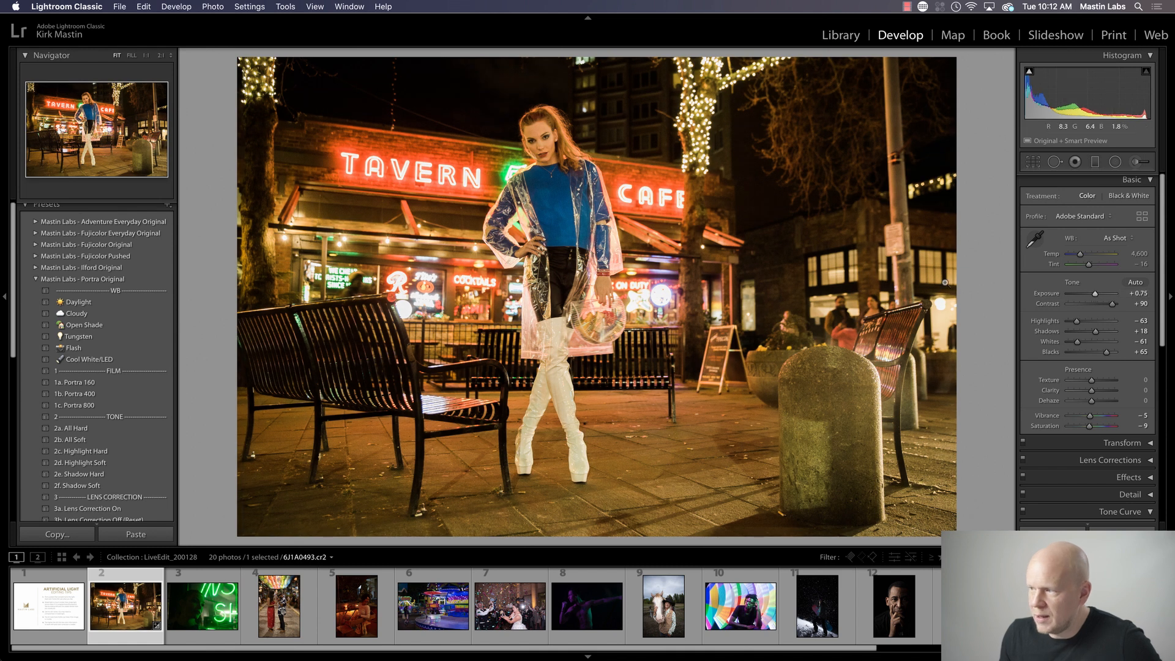
key("y")
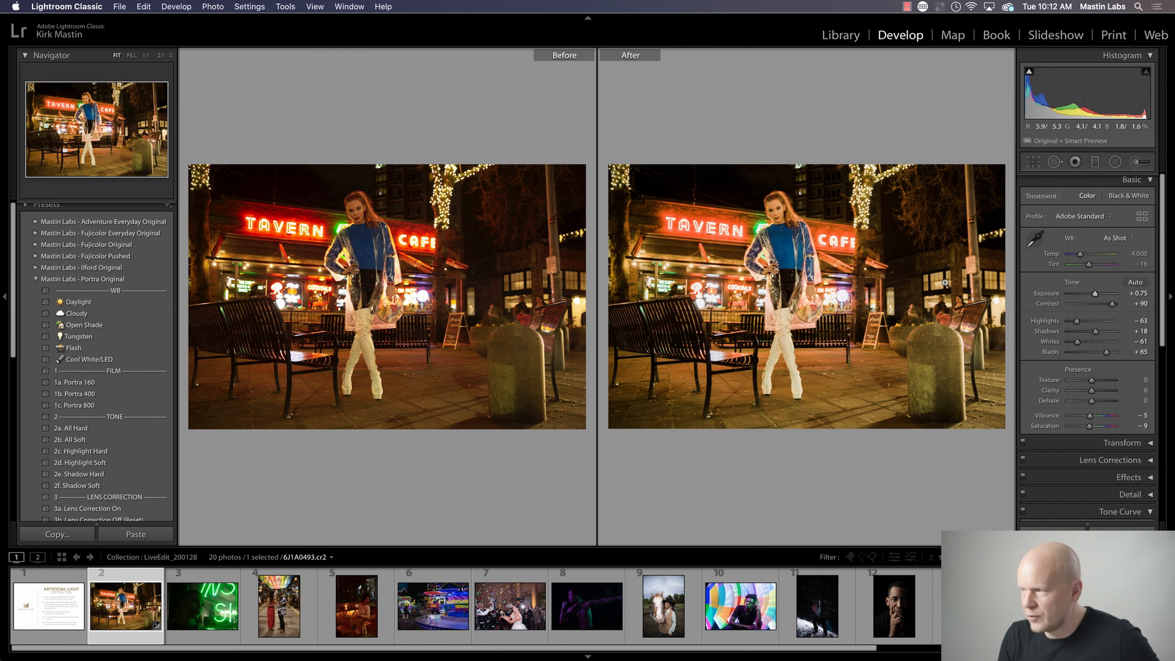
key("y")
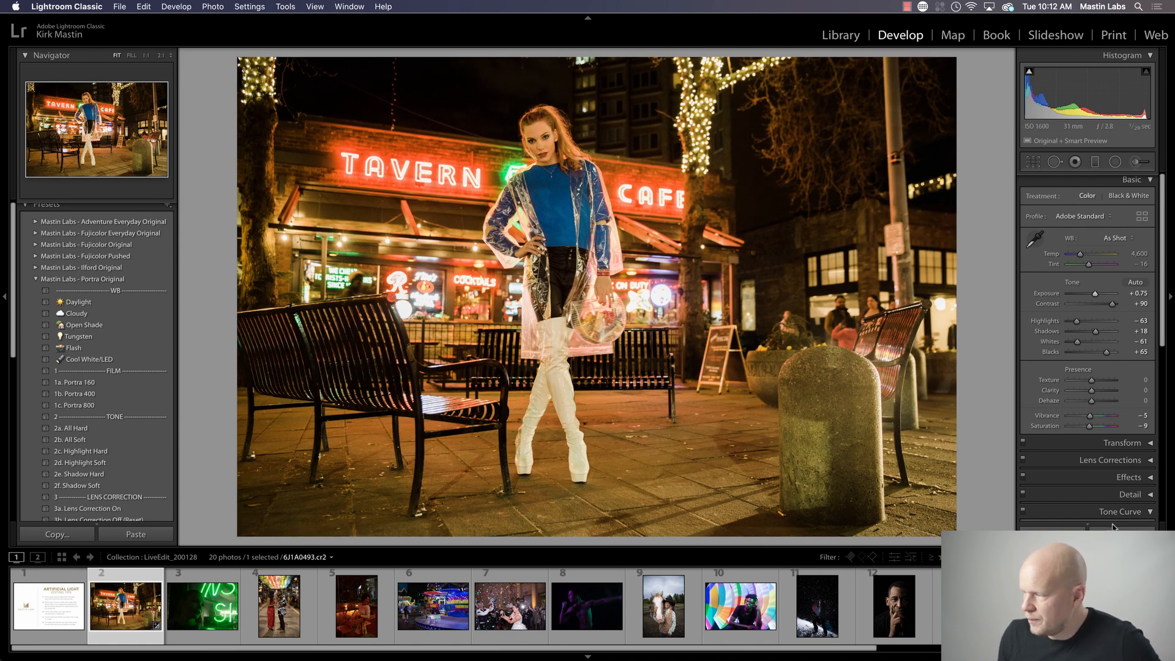
key("super+shift+r")
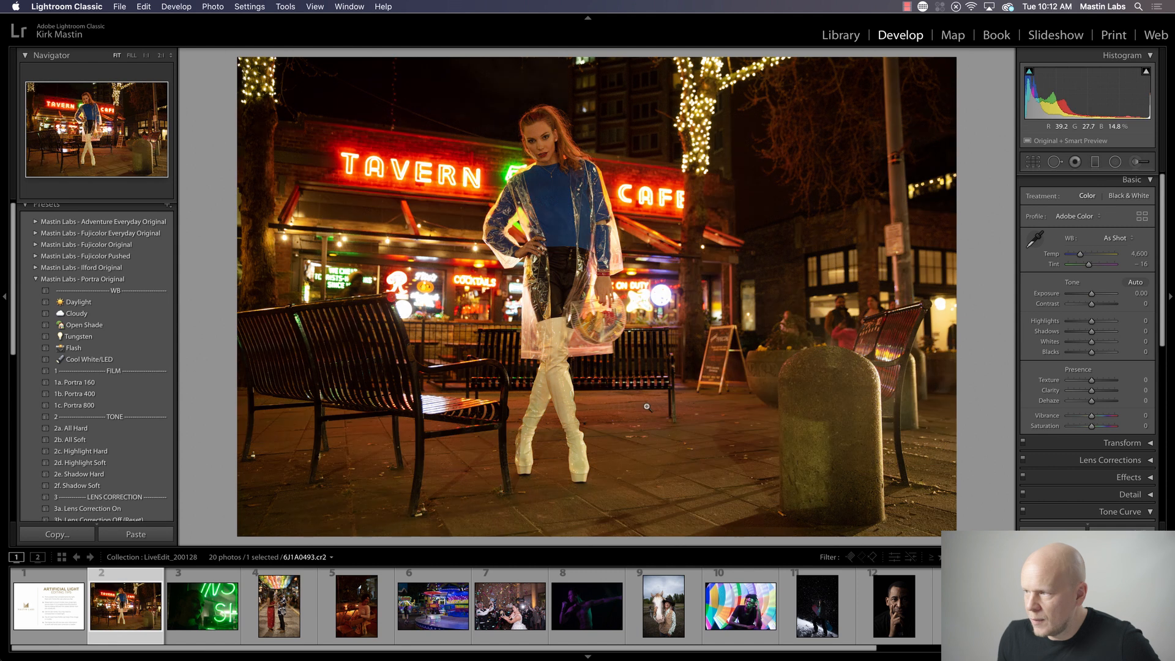
Step: Apply the 1b. Superia 400 preset from Mastin Labs - Fujicolor Everyday Original and set the exposure to +0.30
left_click(36, 280)
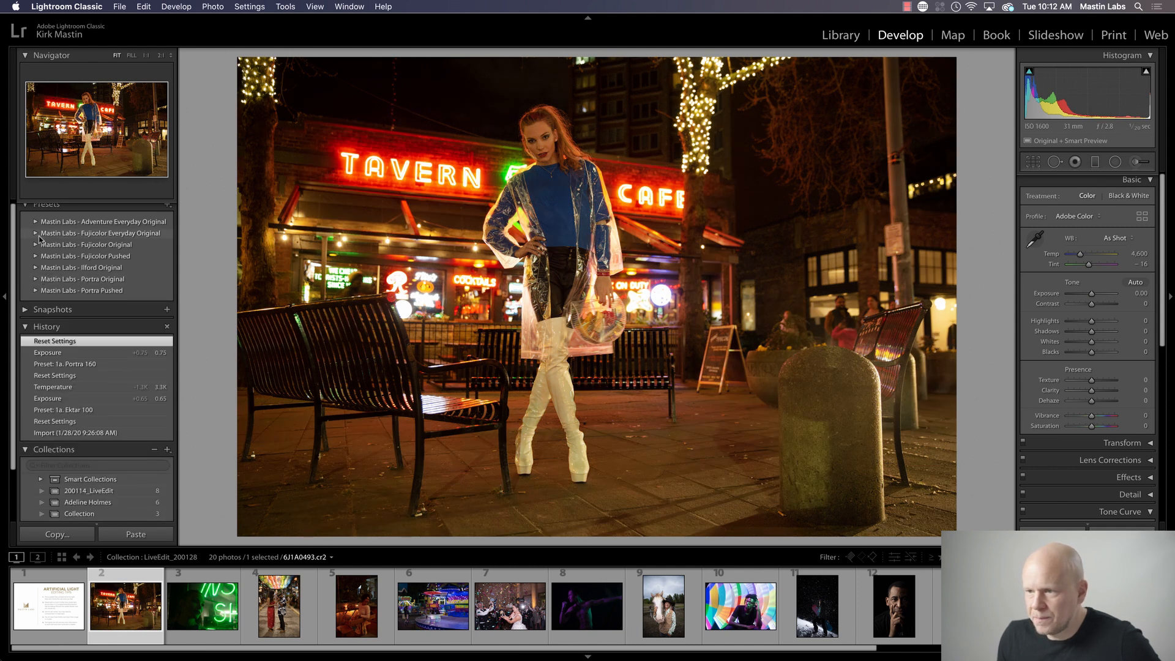
left_click(35, 234)
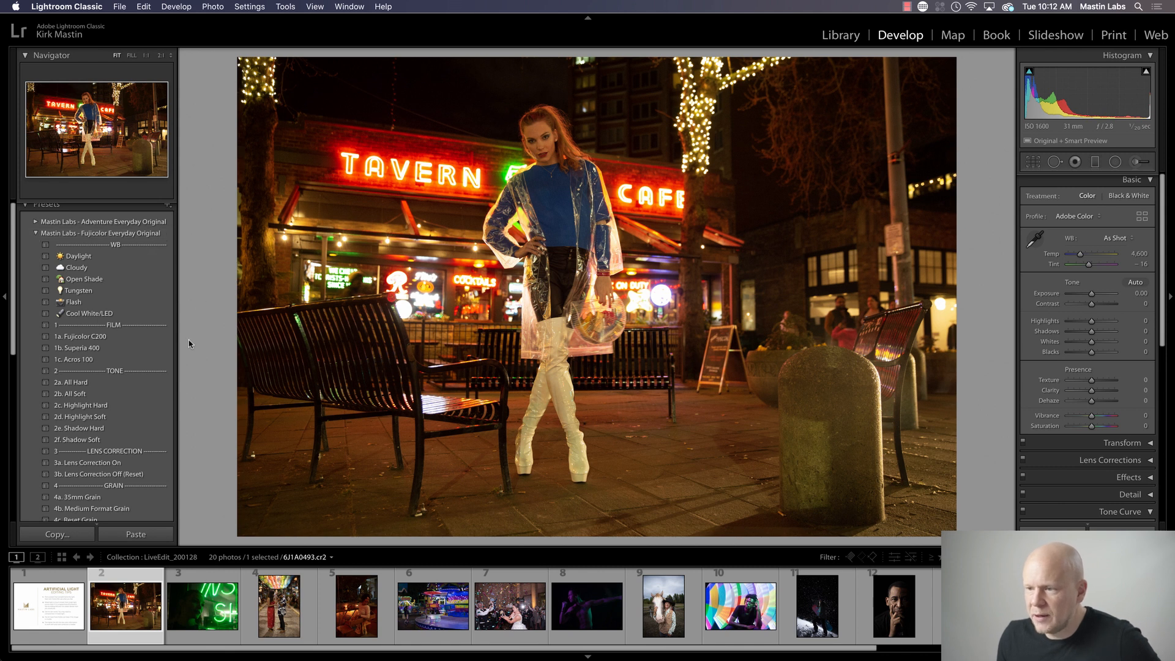
left_click(152, 349)
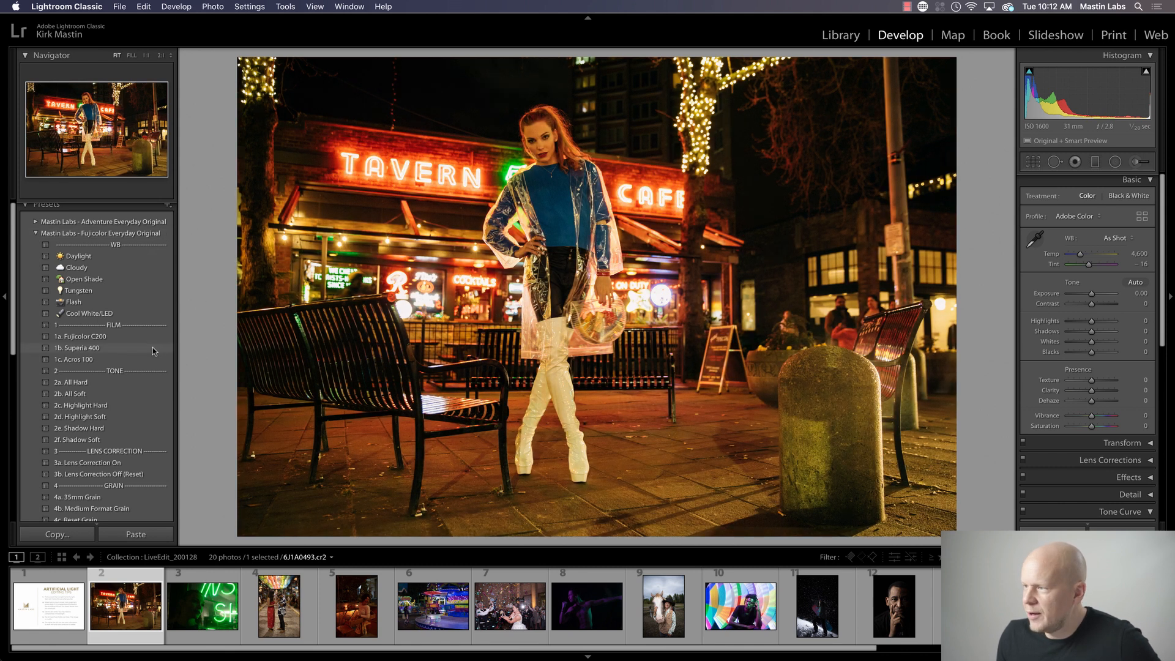
left_click(149, 347)
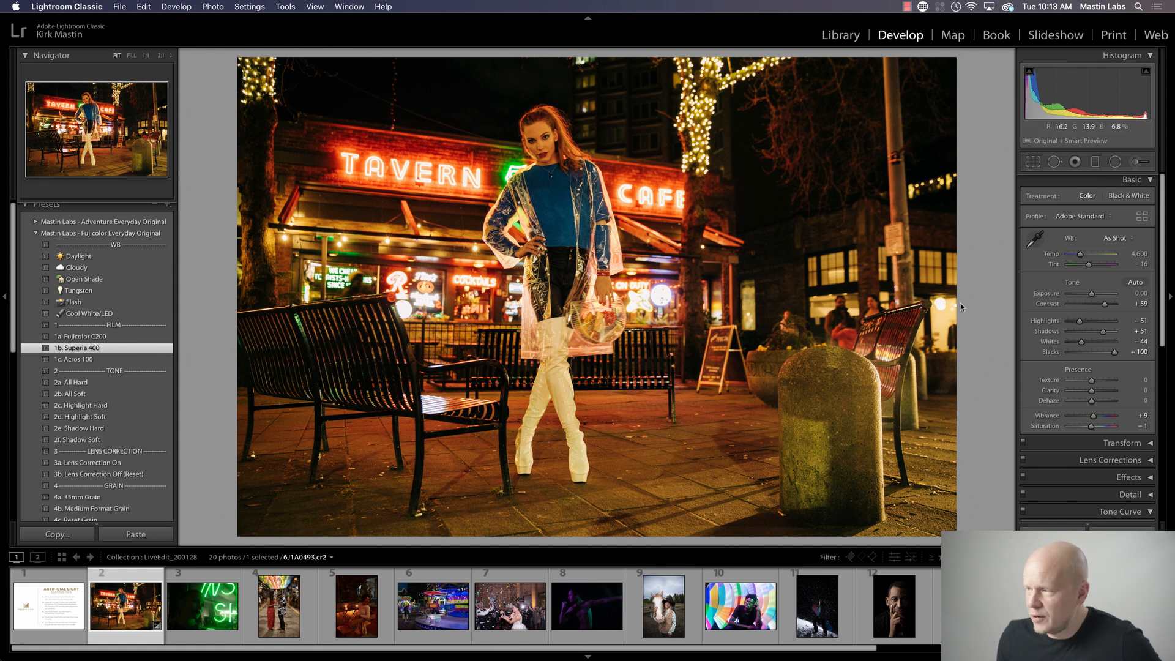
left_click_drag(1092, 296, 1095, 296)
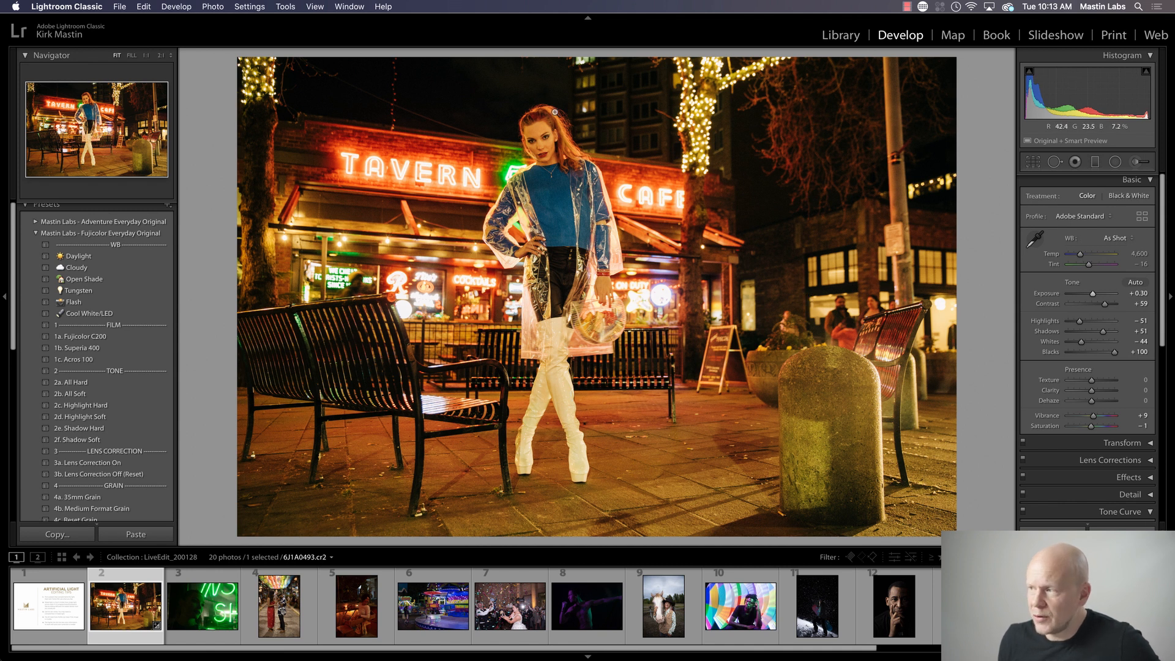
Step: Adjust the tavern photo's white balance to temperature 3,546 and tint +3, checking the model's skin tones up close
left_click(543, 144)
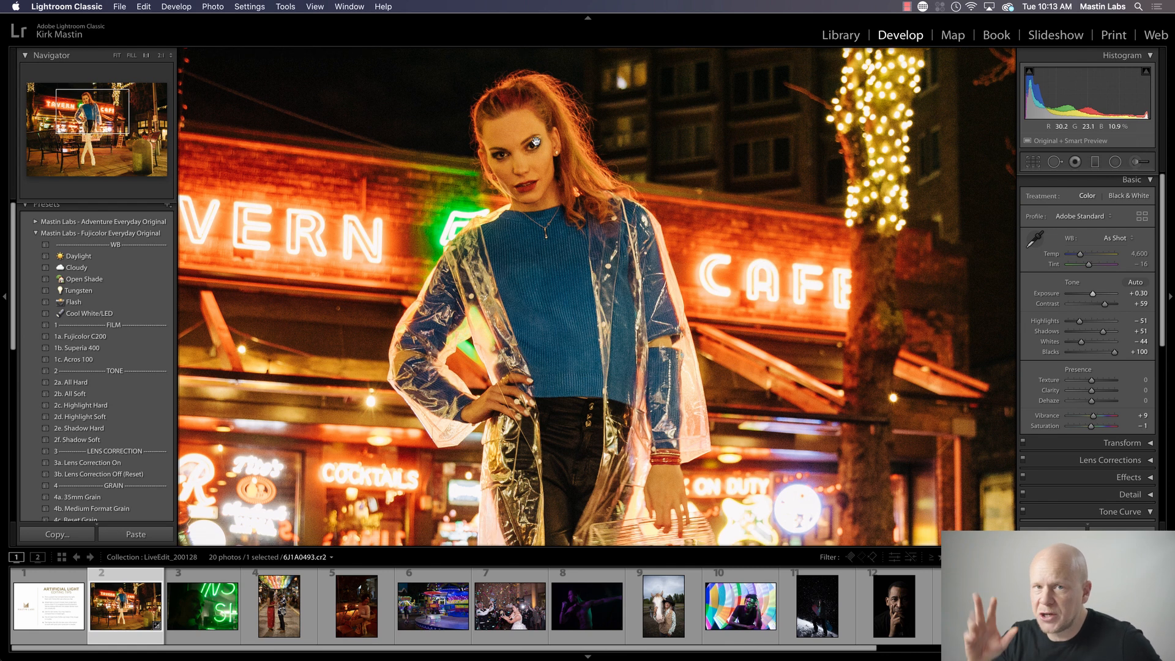
left_click(608, 264)
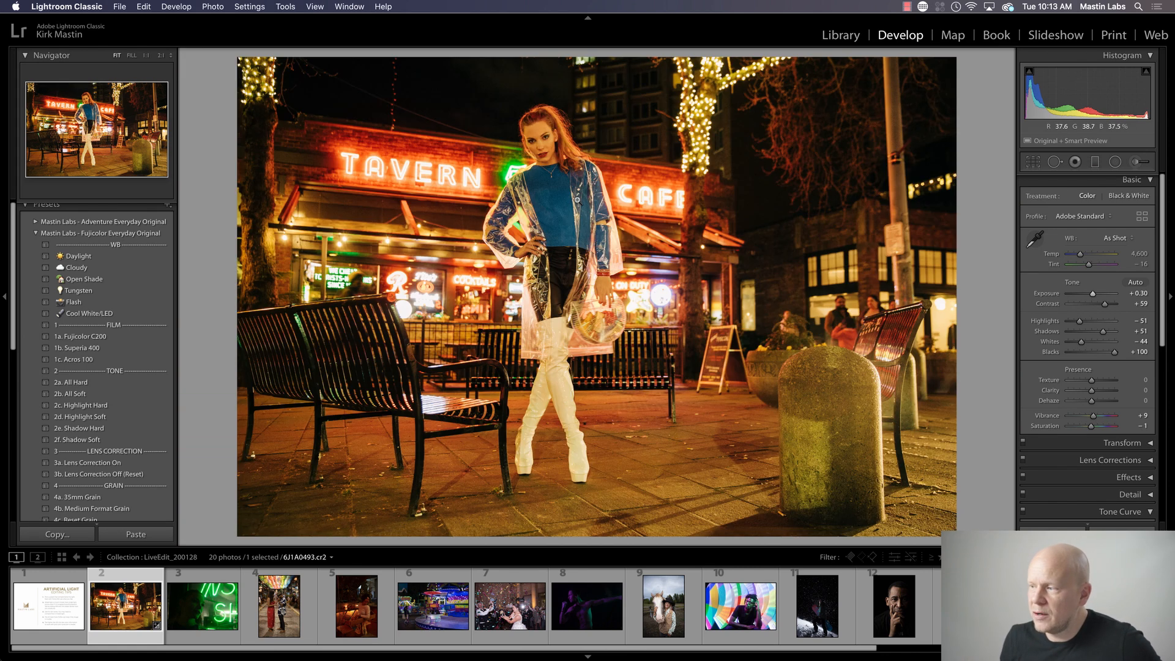
left_click(542, 131)
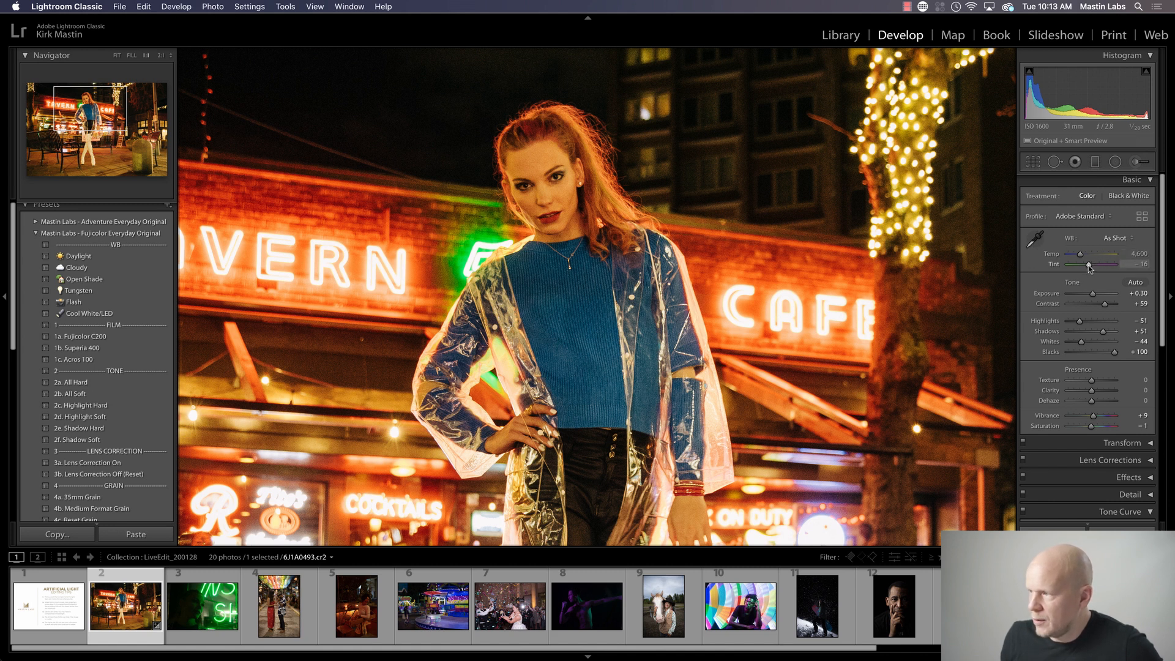
left_click_drag(1090, 268, 1089, 268)
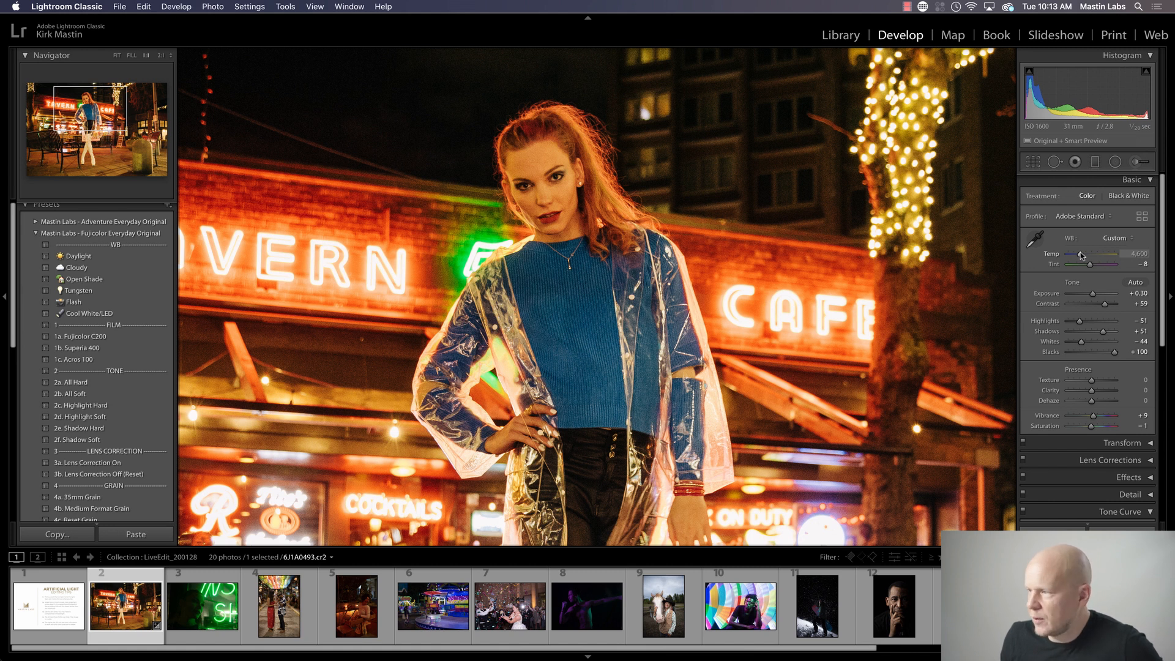
left_click_drag(1079, 256, 1077, 256)
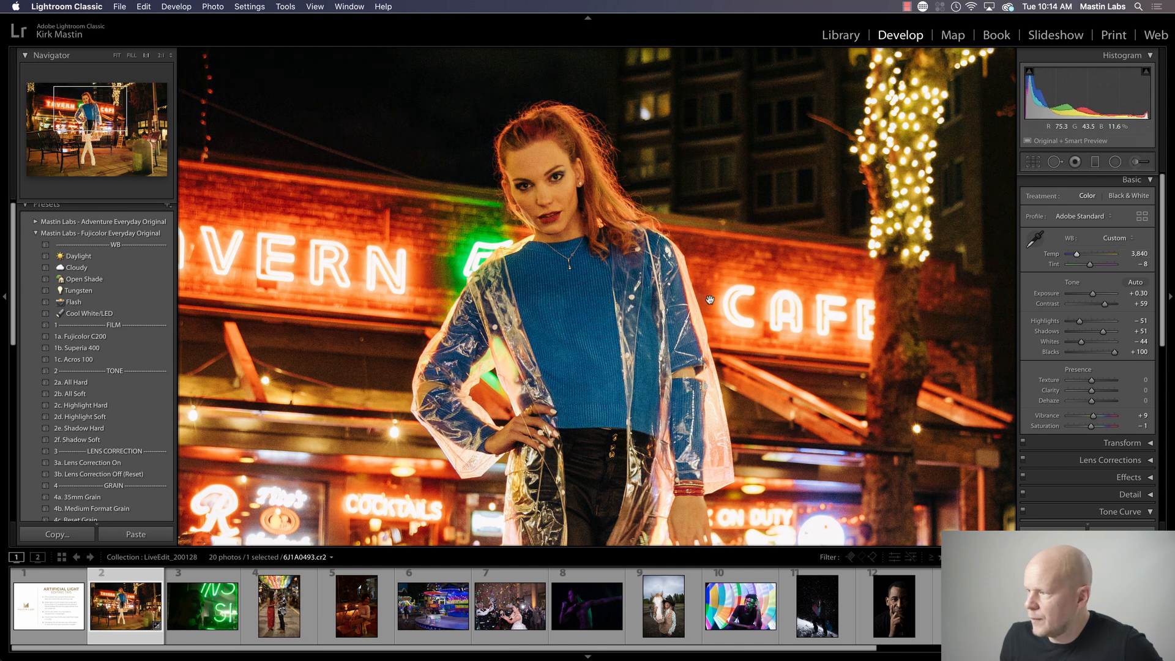
left_click(712, 301)
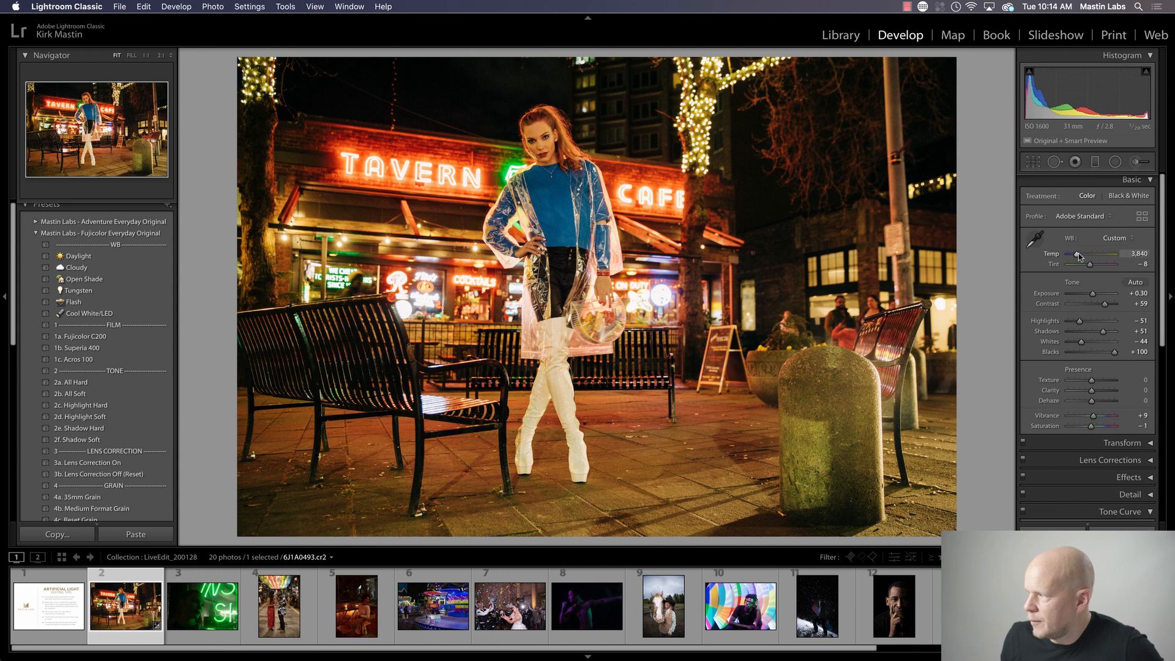
left_click_drag(1078, 258, 1077, 257)
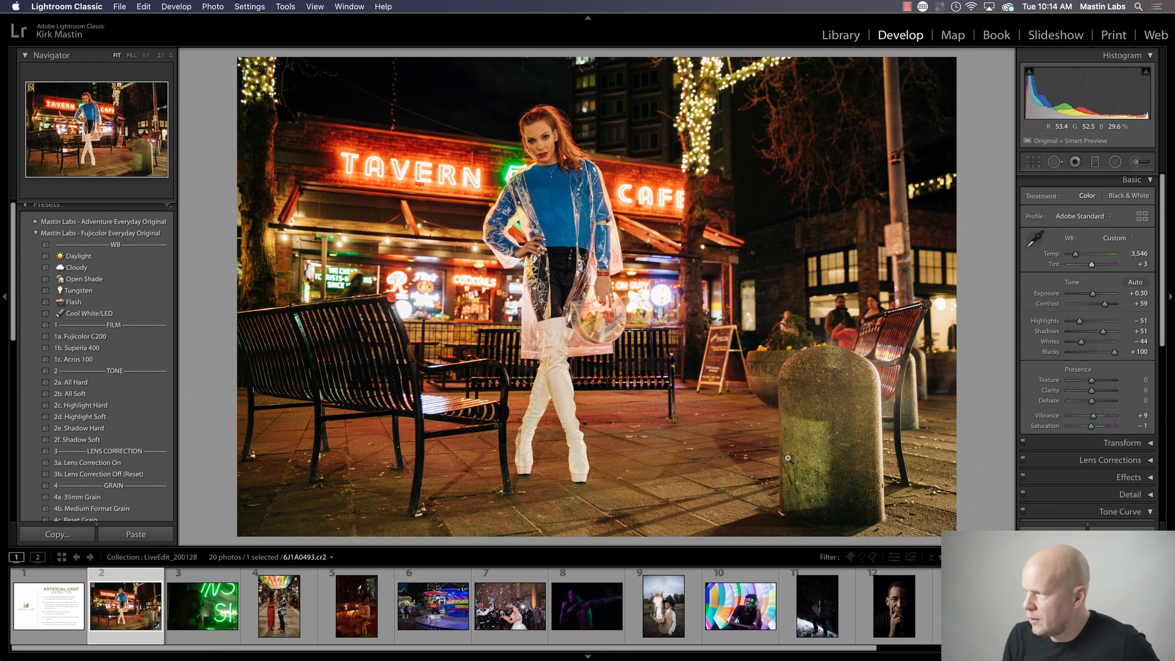
Step: Compare the Superia 400 edit with the original side by side and through a temporary reset that is undone
key("y")
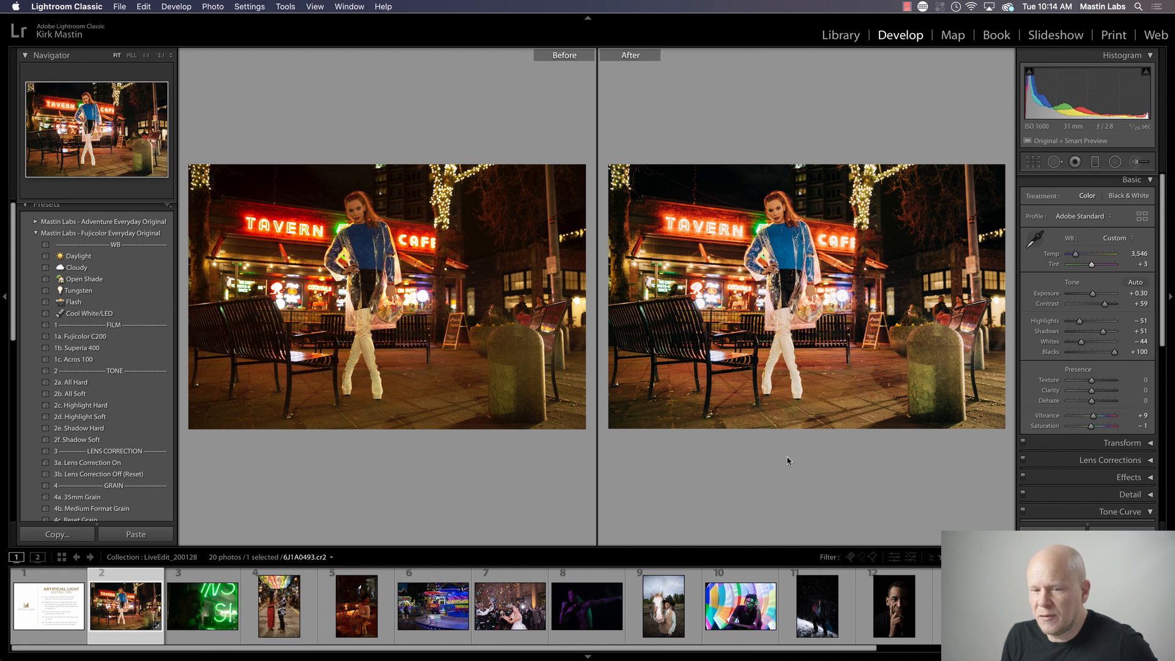
key("y")
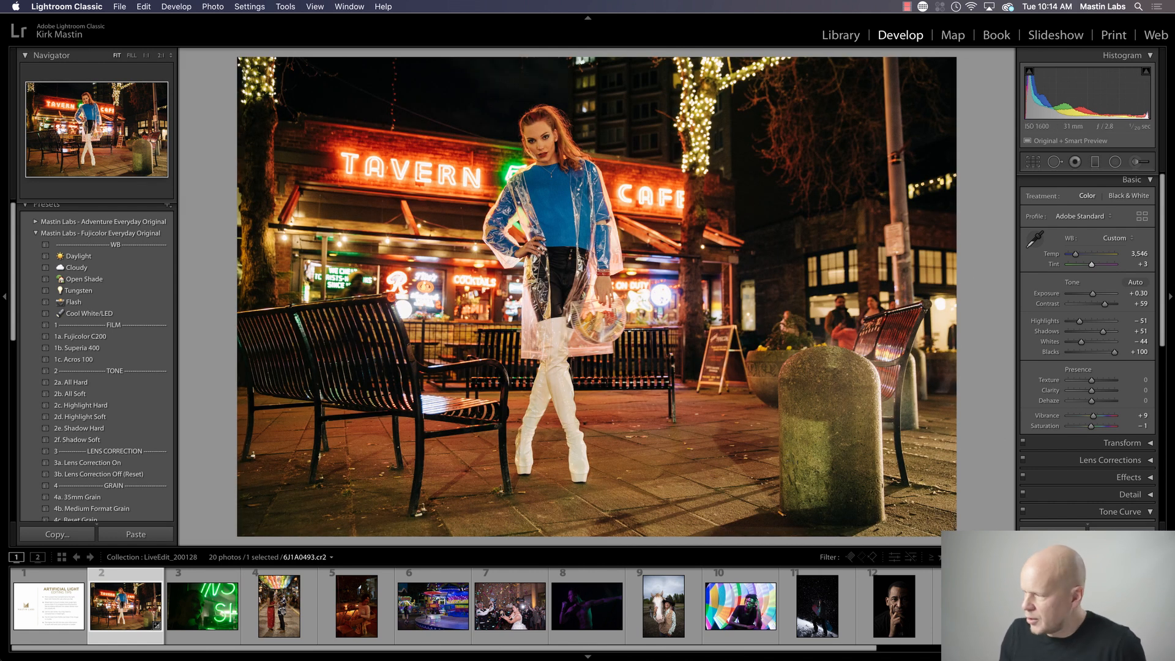
key("super+shift+r")
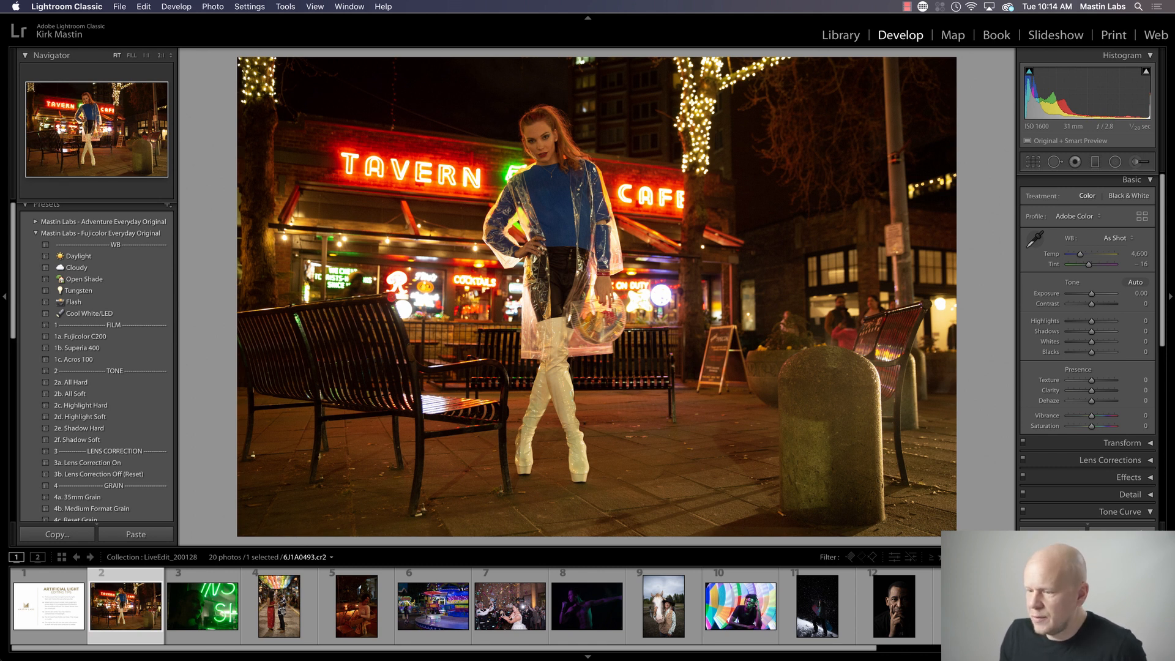
key("super+z")
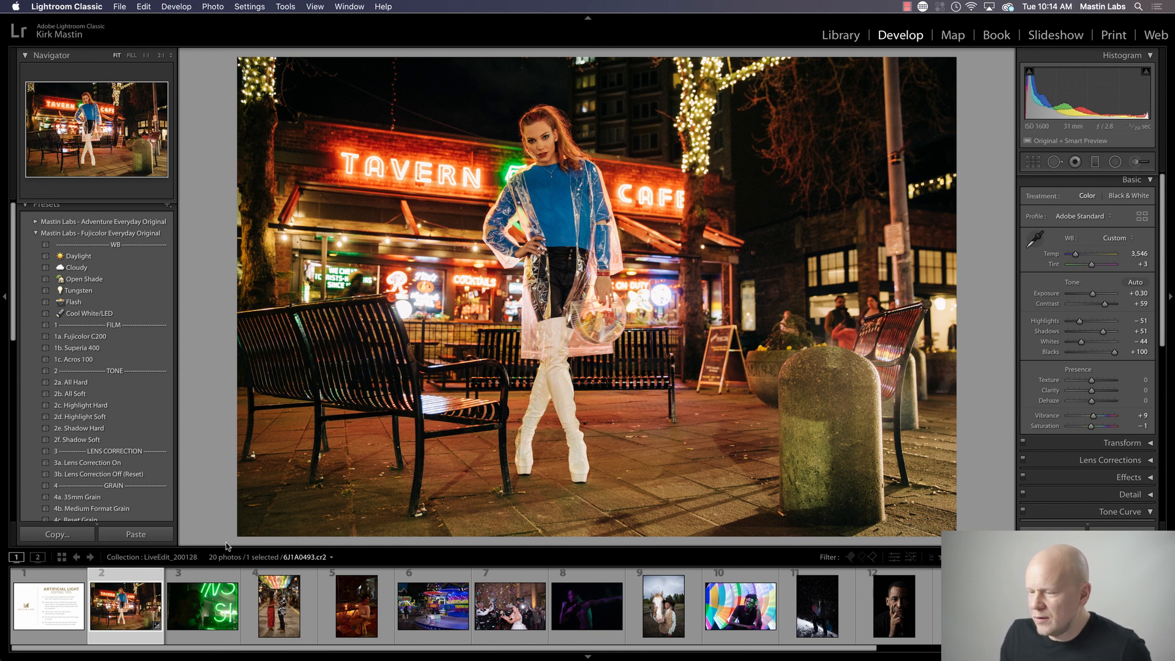
Step: Look through the green neon portrait, the dark studio portrait, the snowboarder photo and the remaining photos of the collection
left_click(201, 612)
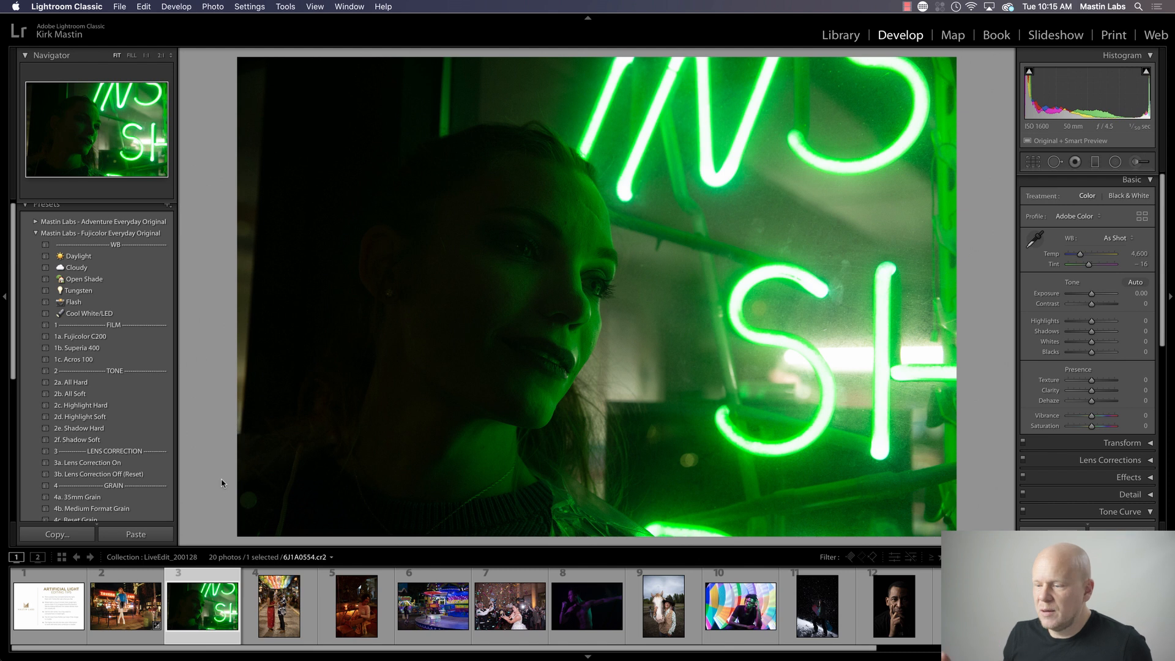
left_click(899, 616)
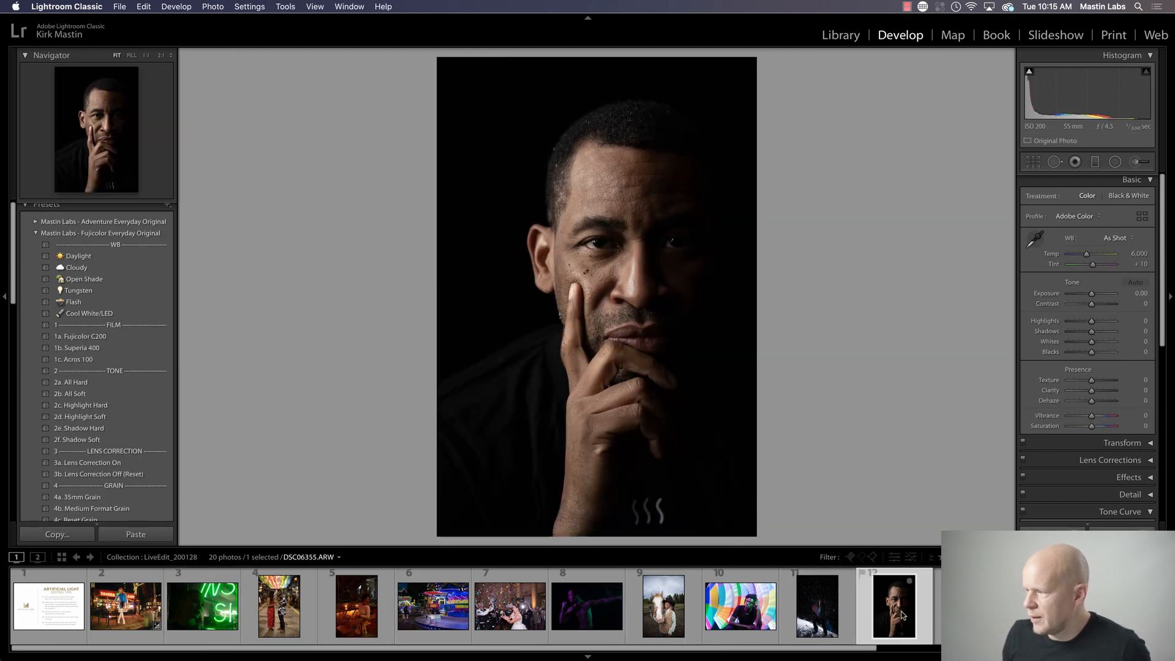
left_click(834, 620)
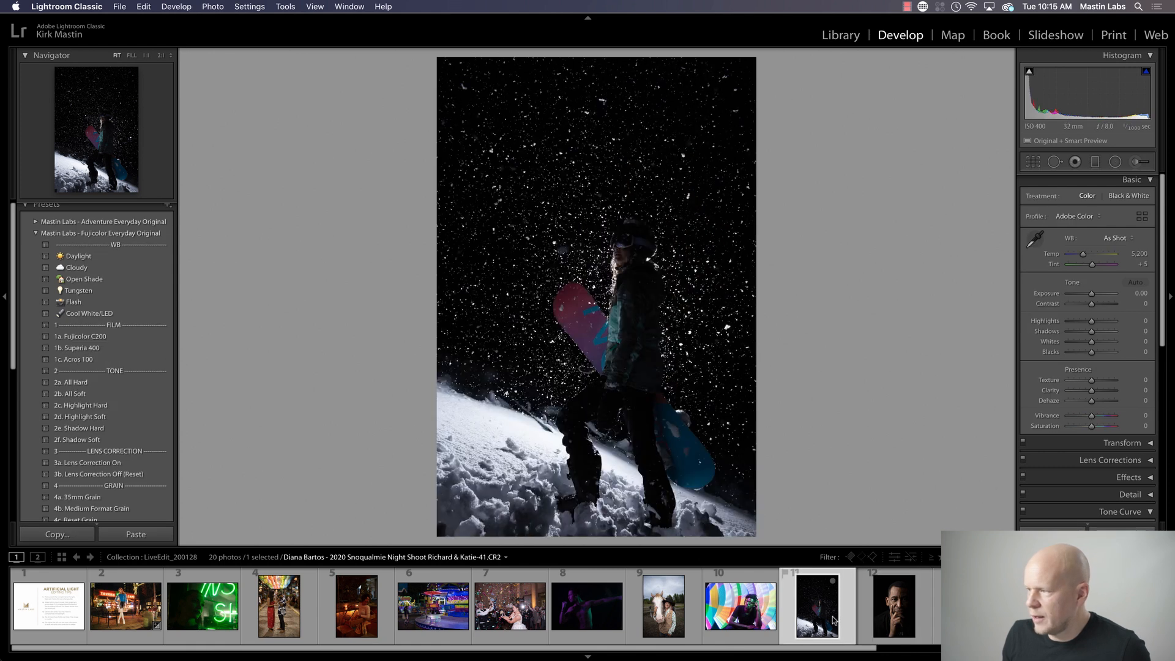
scroll(844, 620, "down", 5)
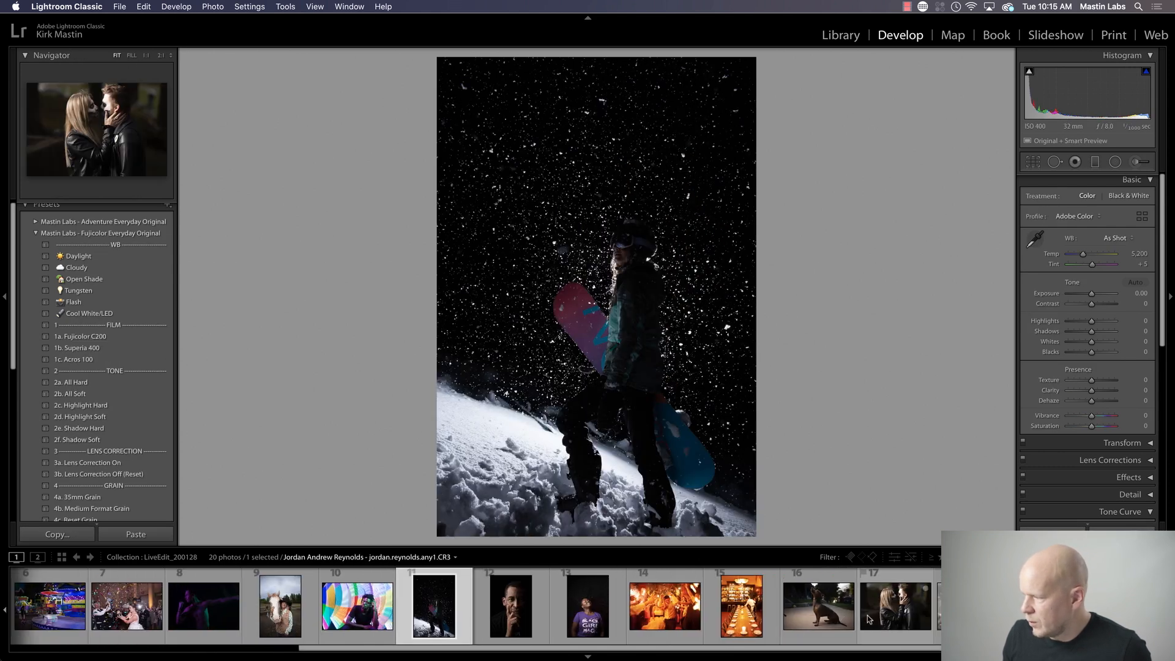
Step: Apply the 1b. Portra 400 preset from Mastin Labs - Portra Original to the green neon portrait
left_click(897, 611)
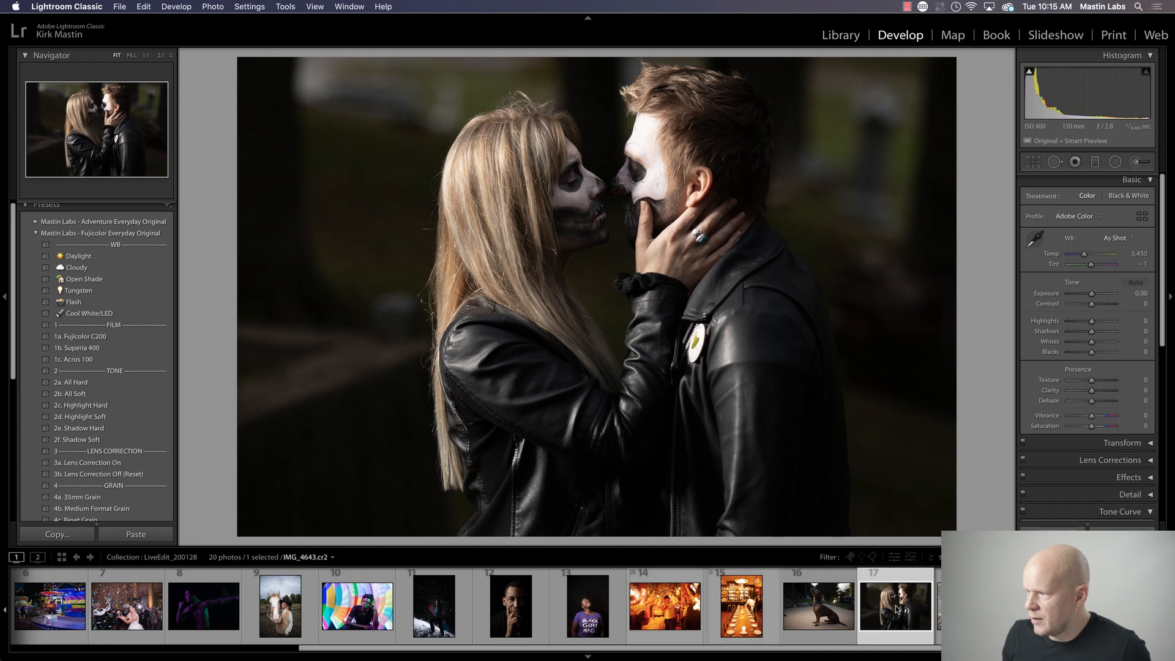
scroll(453, 606, "up", 5)
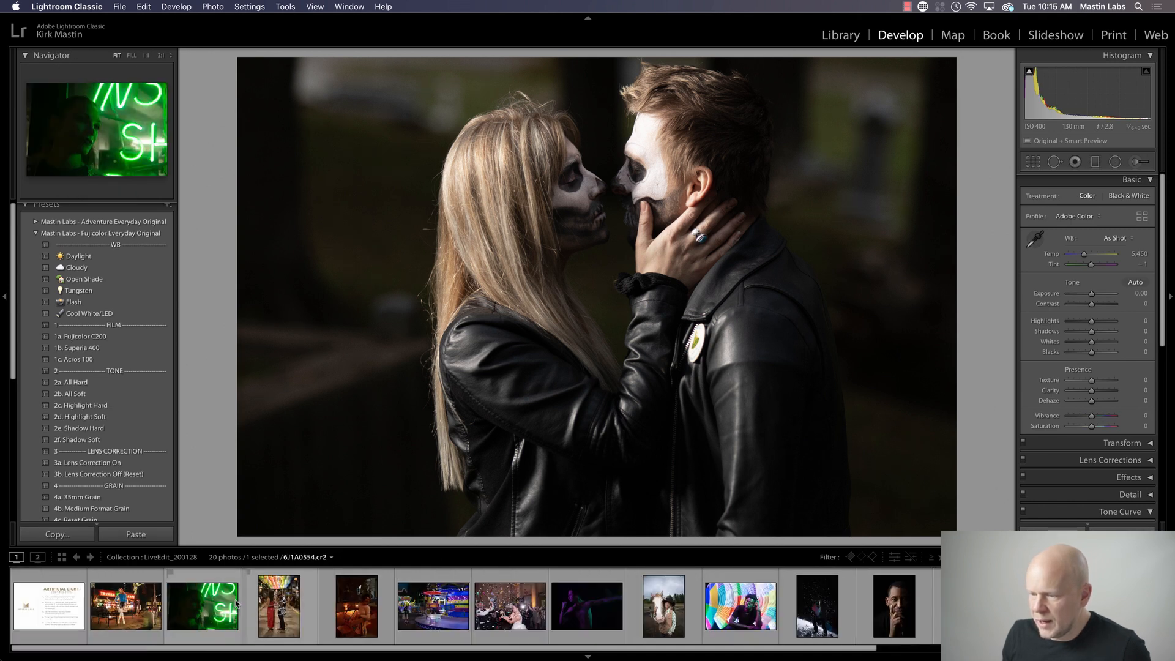
left_click(199, 623)
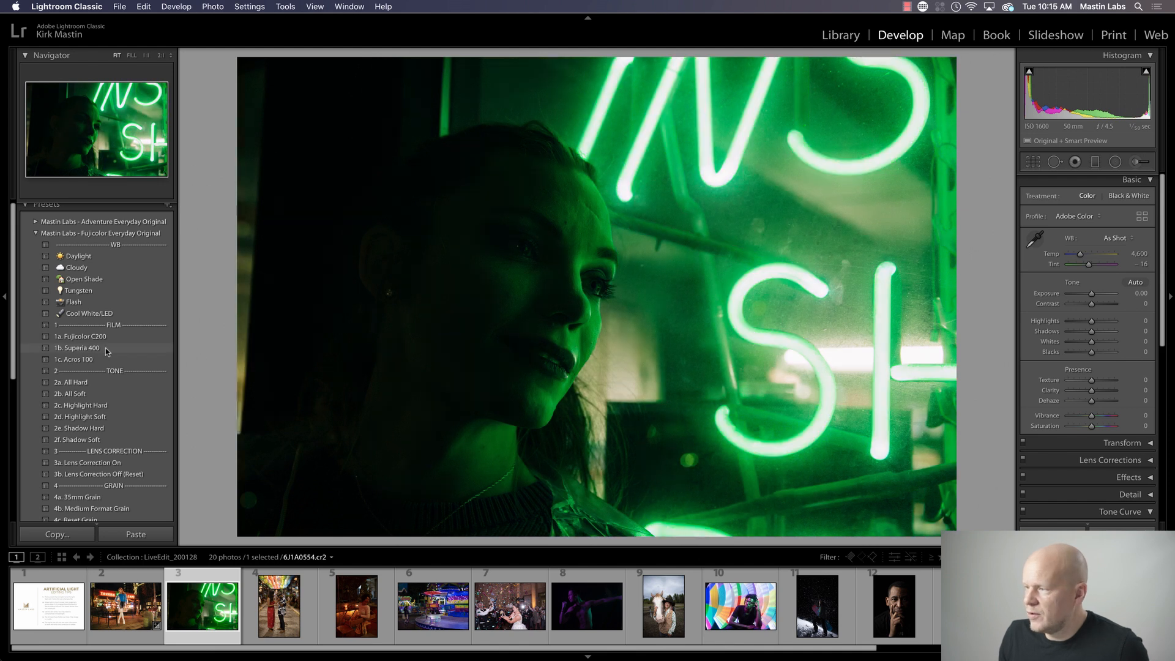
left_click(35, 234)
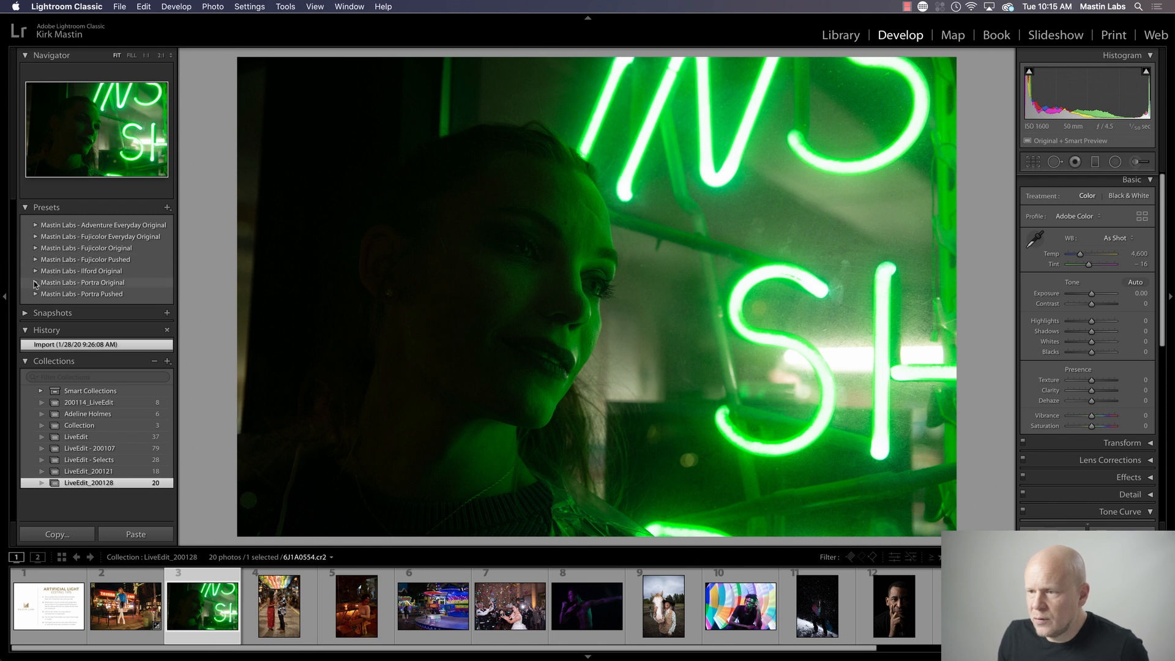
left_click(35, 283)
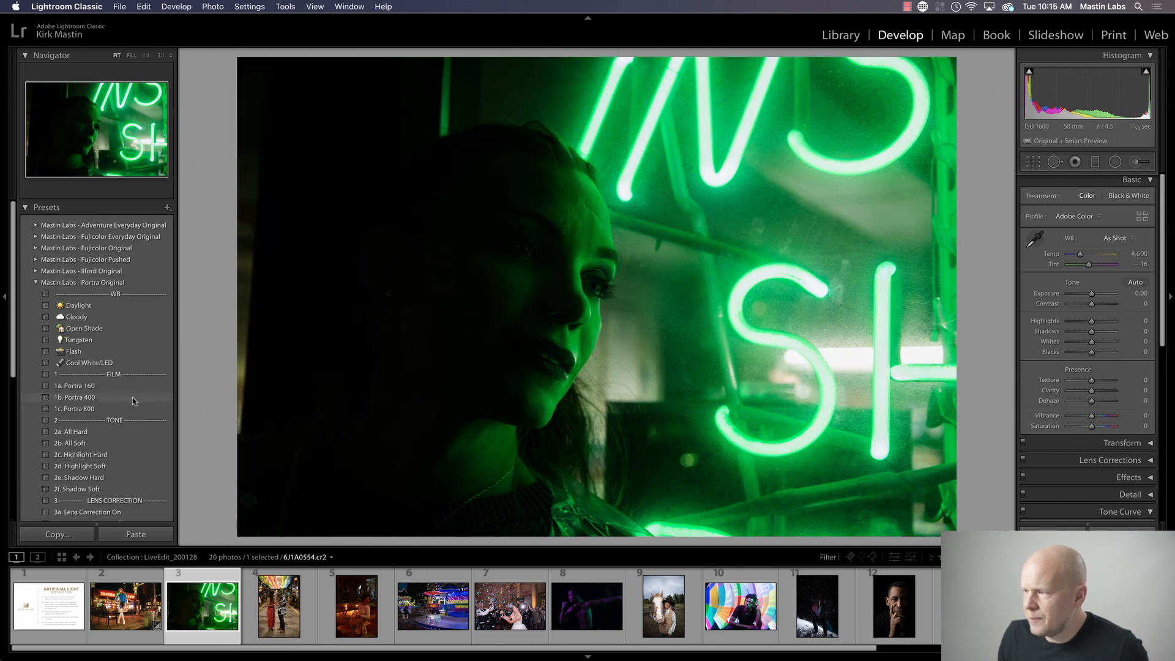
left_click(102, 398)
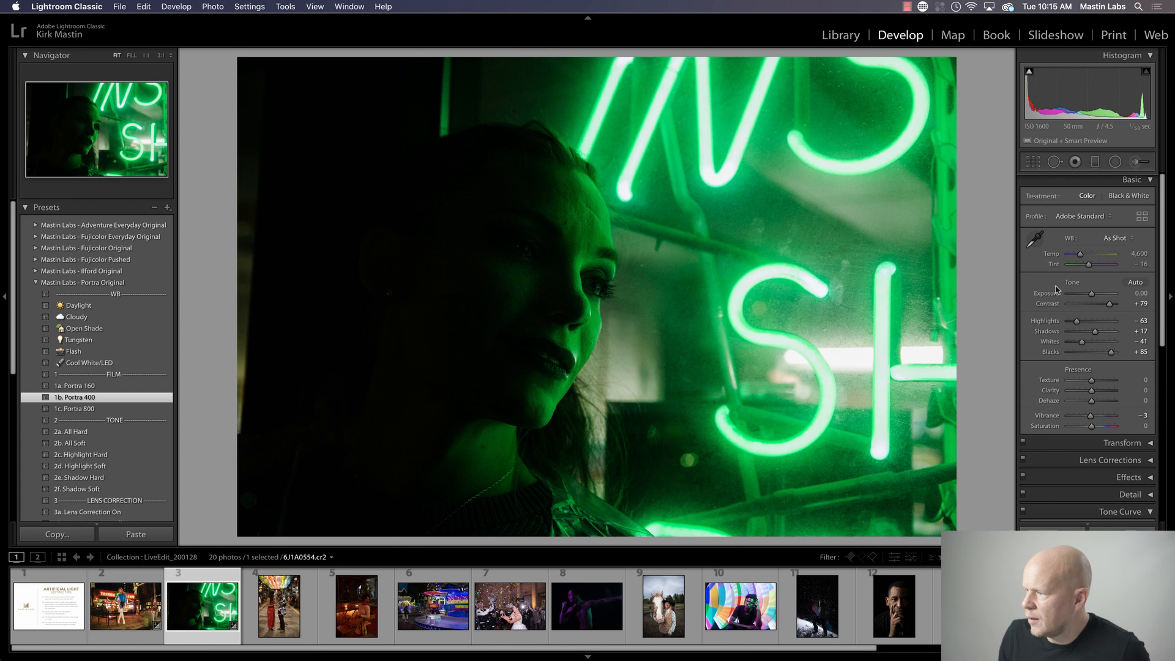
Step: Set the neon portrait's exposure to +0.85, tint to +21 and temperature to 5,522
left_click_drag(1068, 294, 1096, 296)
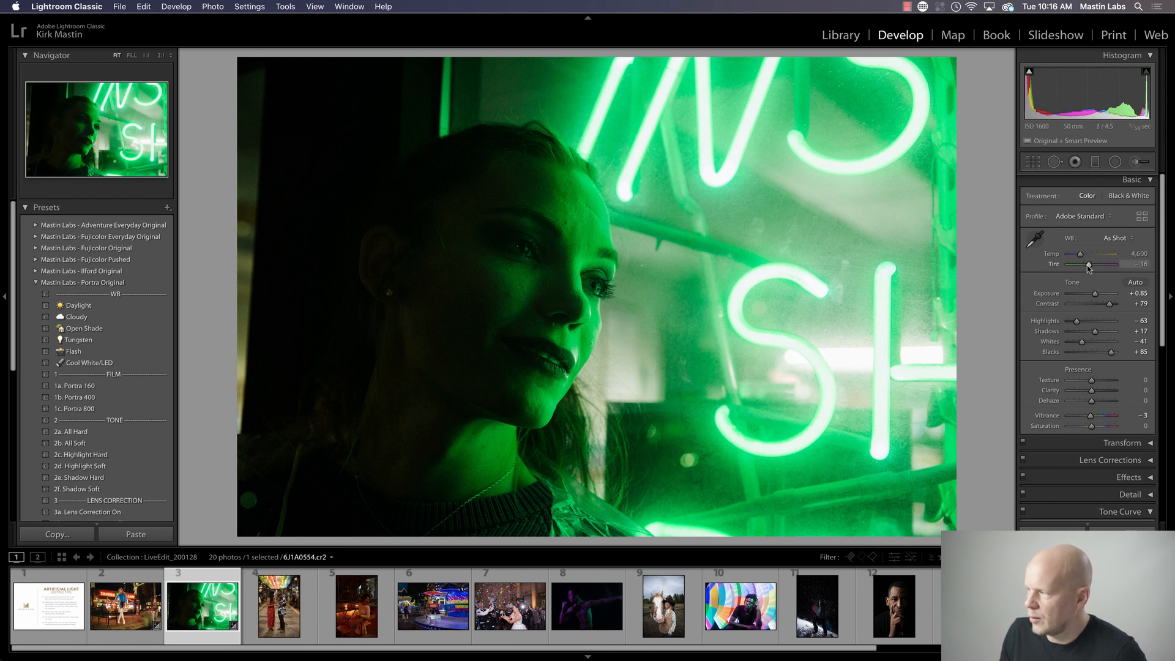
left_click_drag(1089, 265, 1096, 268)
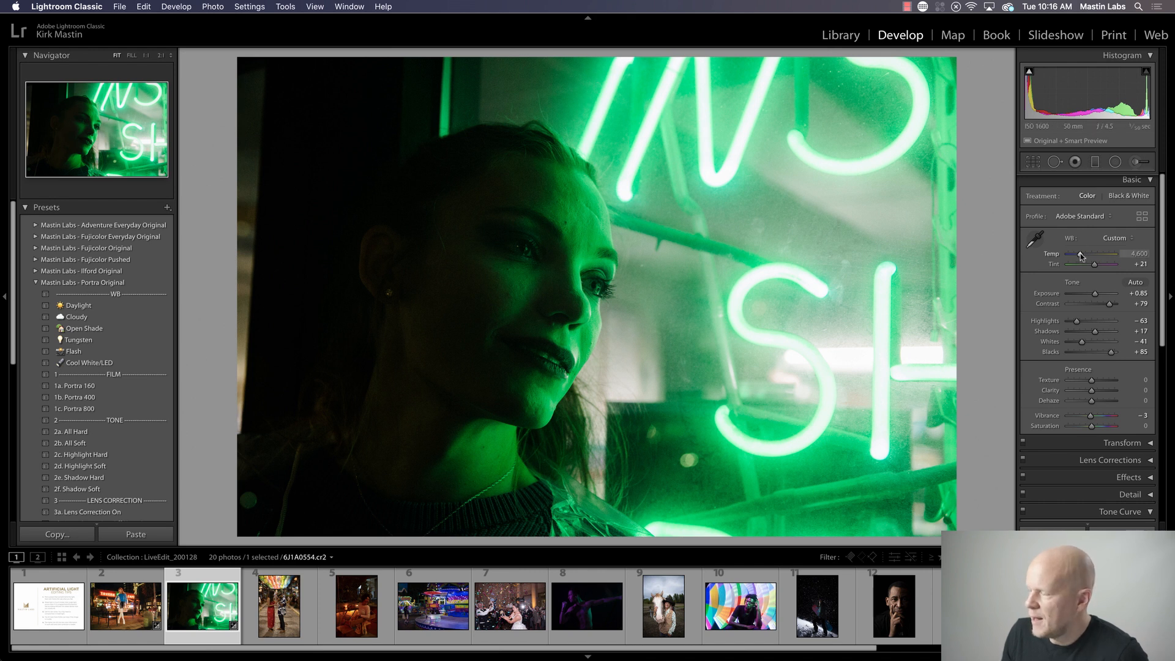
left_click_drag(1081, 255, 1085, 256)
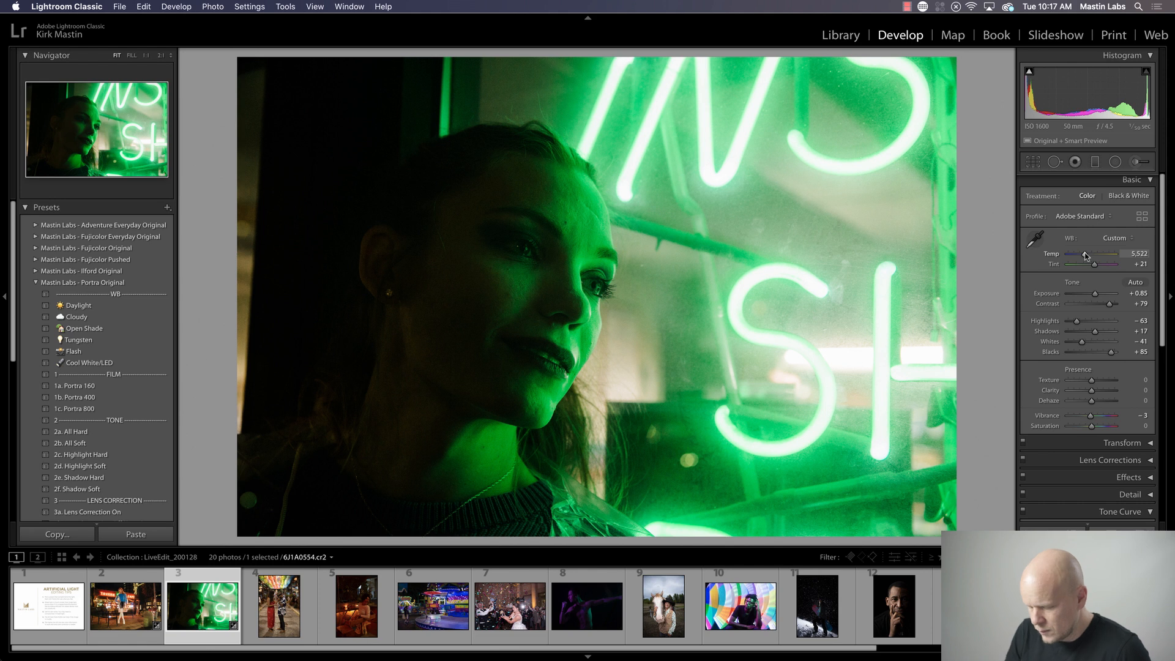
Step: Compare the Portra 400 edit with the original side by side, examining the woman's face up close
key("y")
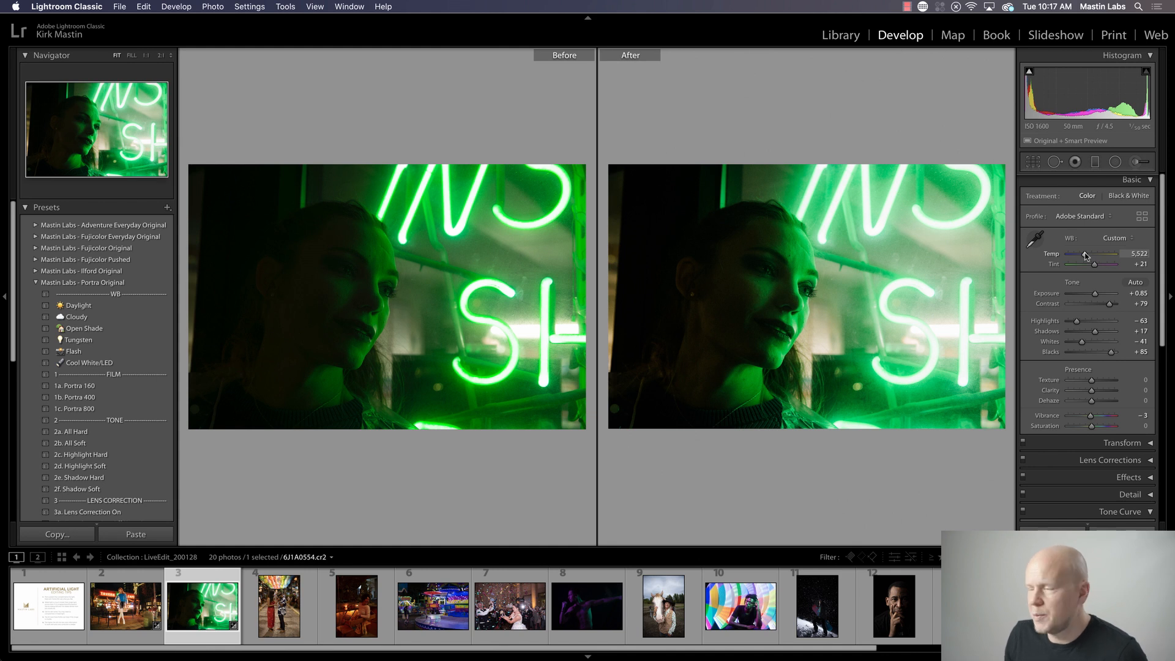
left_click(806, 297)
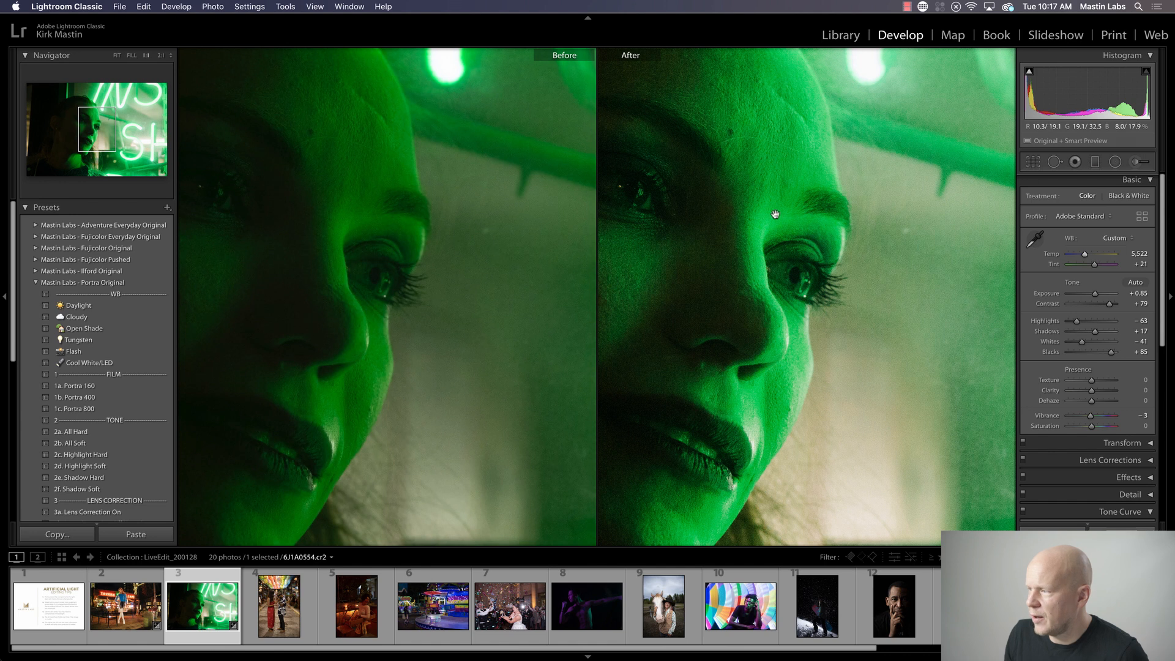
left_click_drag(718, 228, 789, 204)
left_click(797, 207)
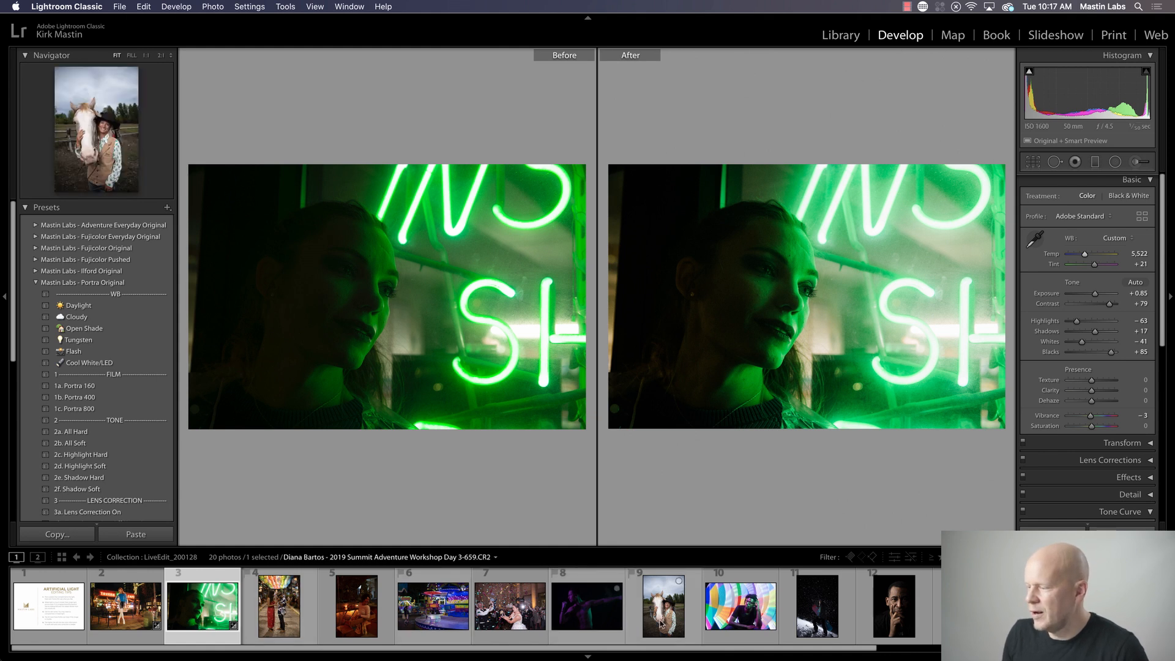
Step: Open the carnival ride photo in single view and examine its colored lights and canopies up close
left_click(660, 624)
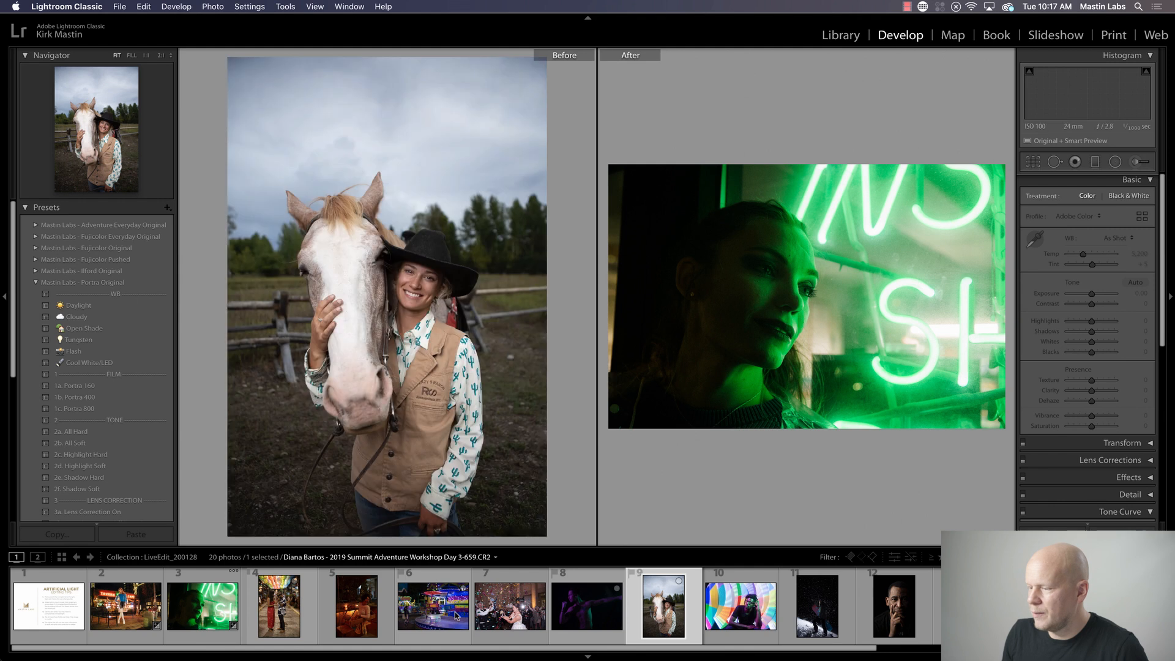
left_click(436, 616)
key("y")
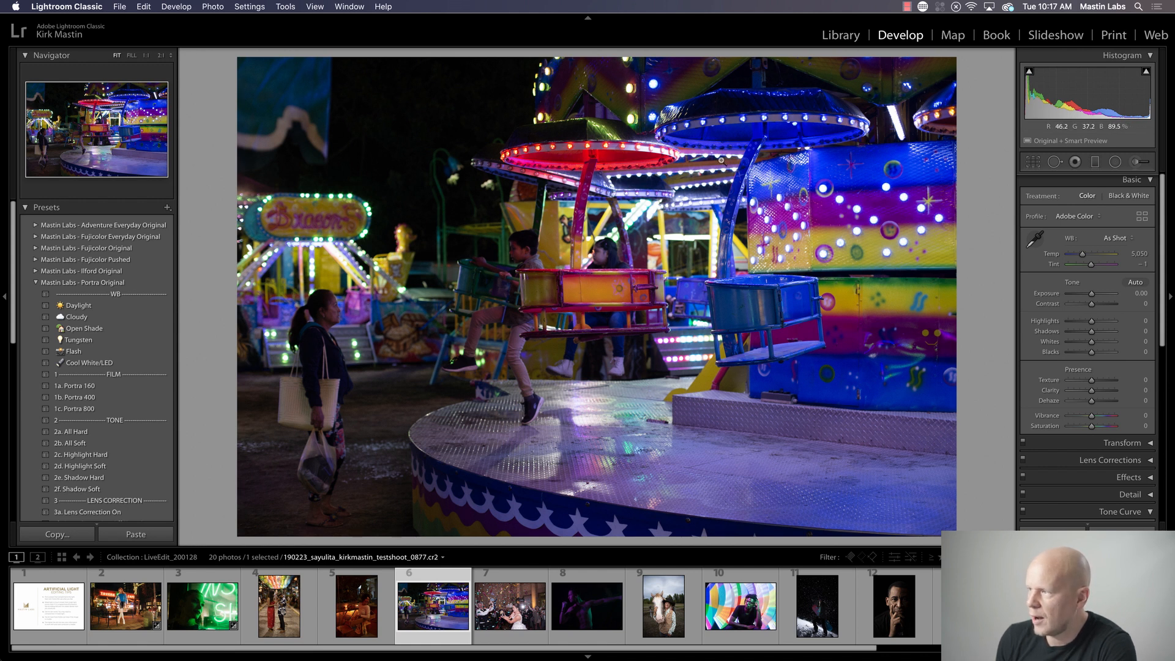
left_click(692, 114)
left_click_drag(691, 113, 685, 404)
left_click_drag(524, 197, 597, 265)
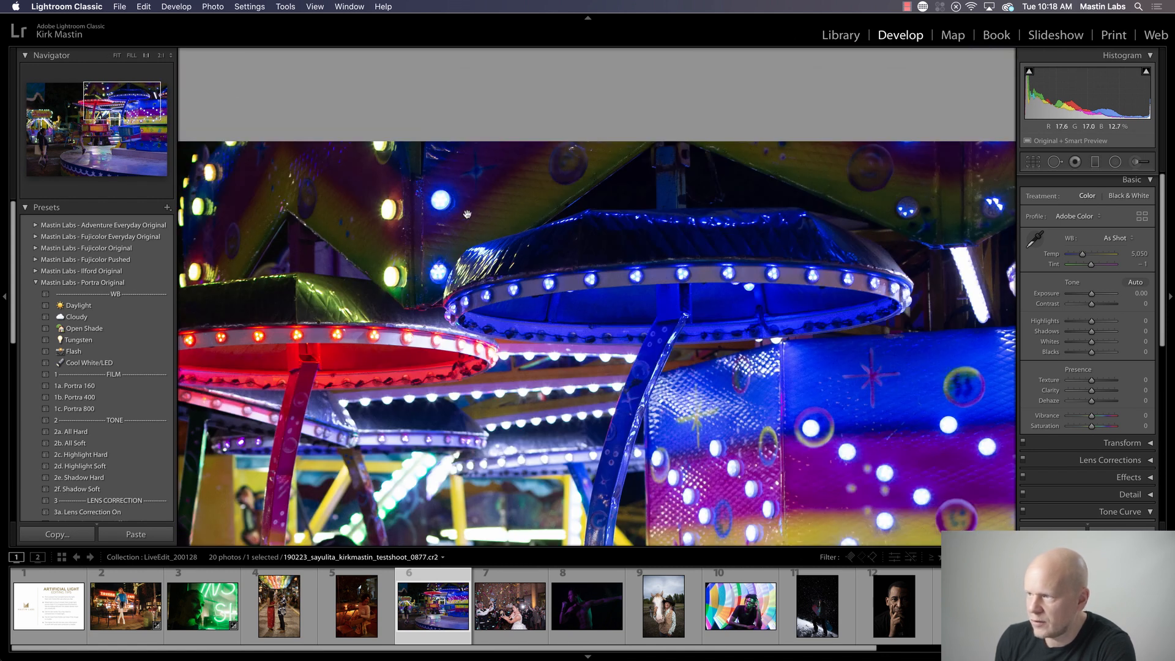
left_click_drag(487, 304, 544, 287)
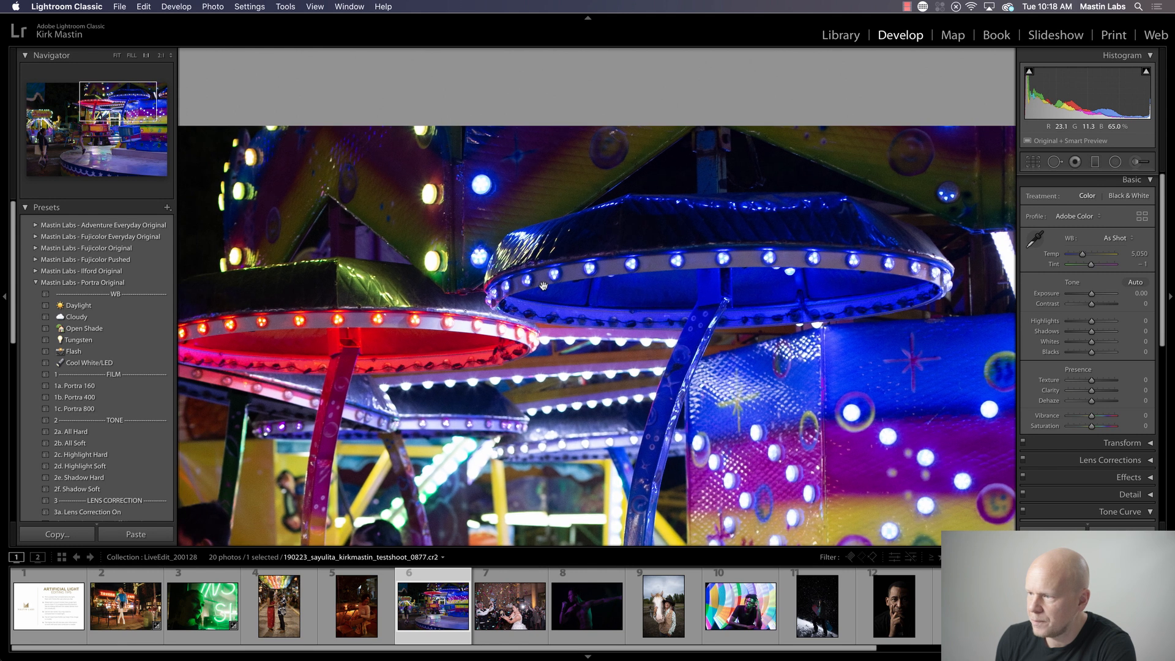
left_click_drag(424, 302, 533, 232)
left_click(526, 306)
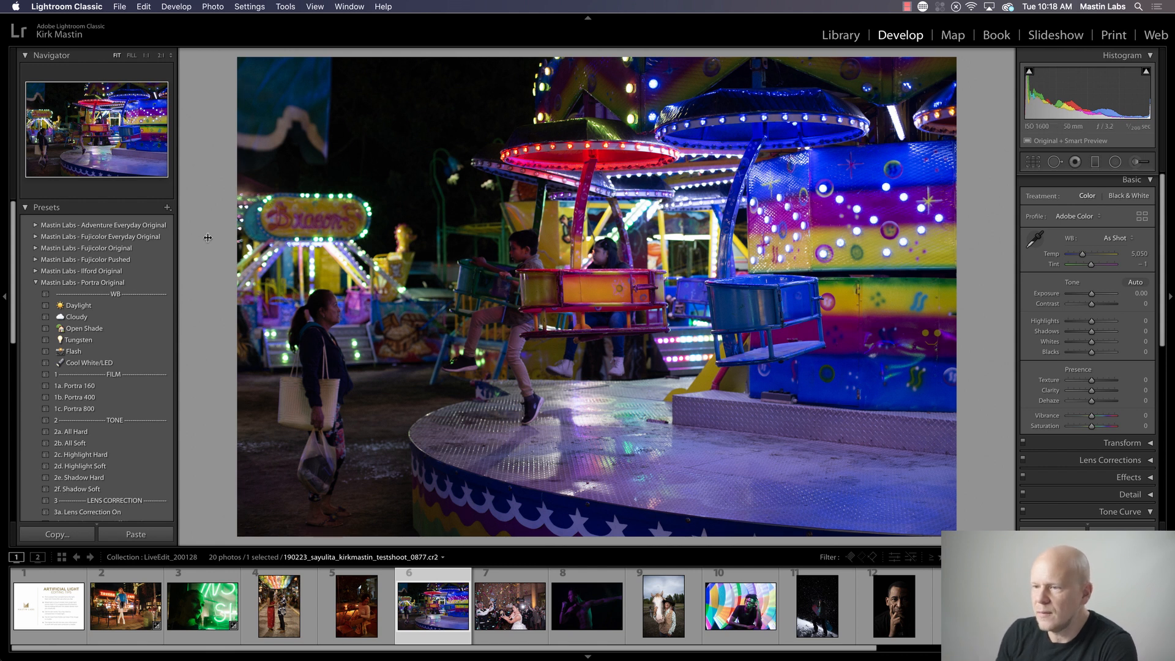
Step: Apply the 1b. Gold 200 preset from Mastin Labs - Adventure Everyday Original to the carnival ride photo
left_click(34, 284)
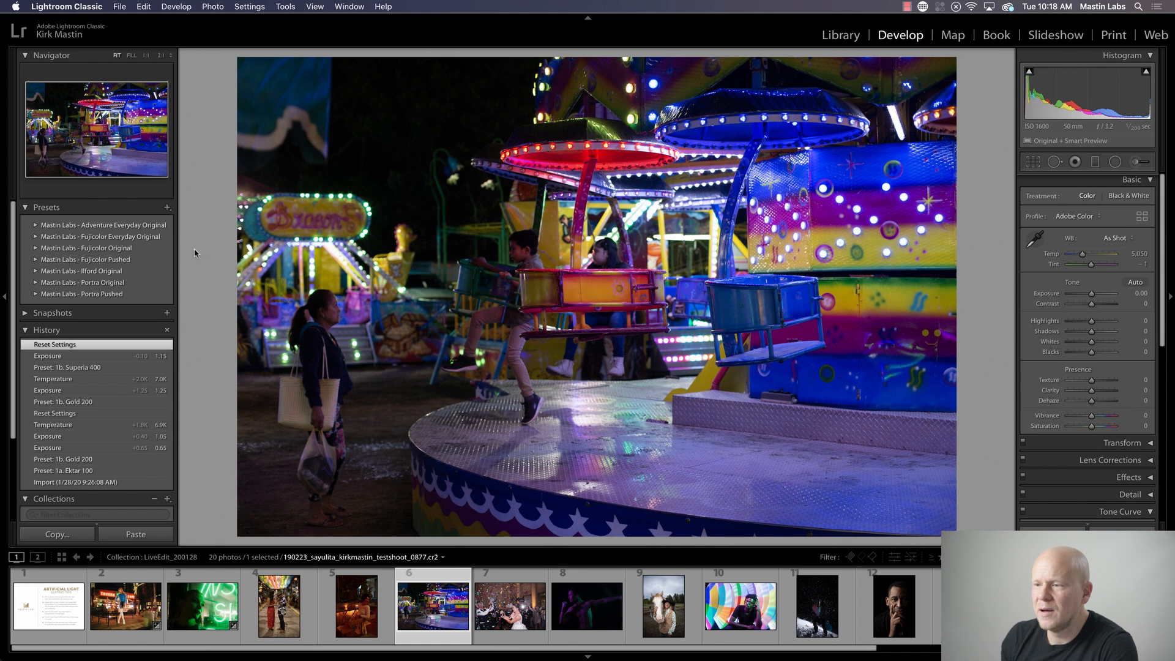
left_click(34, 226)
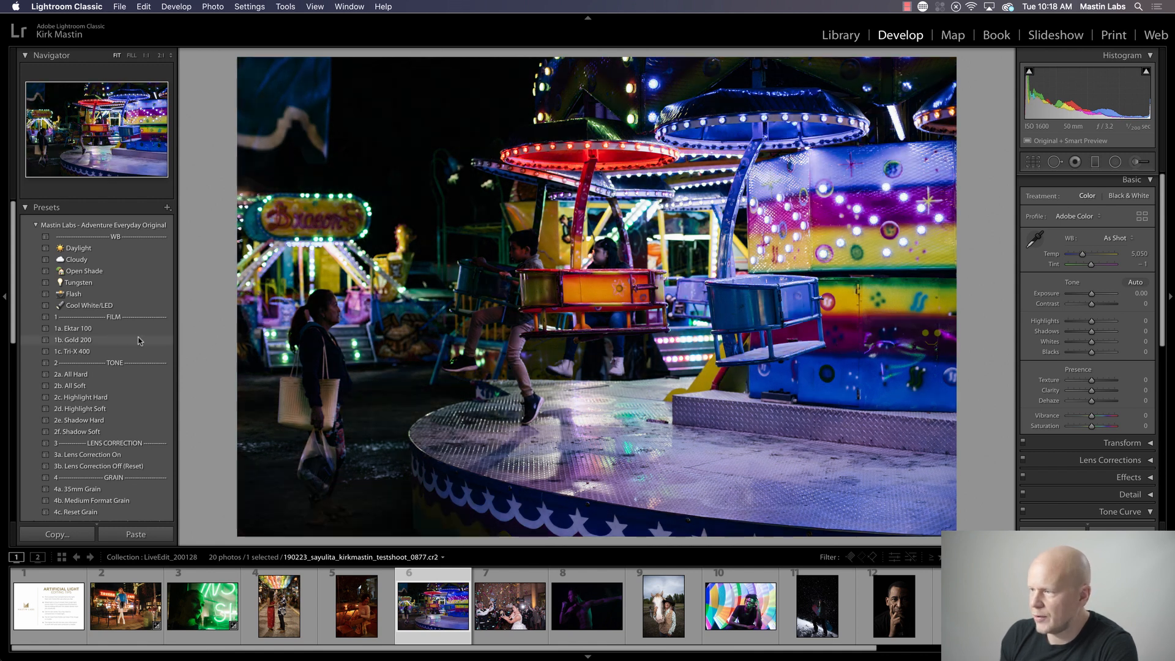
left_click(107, 340)
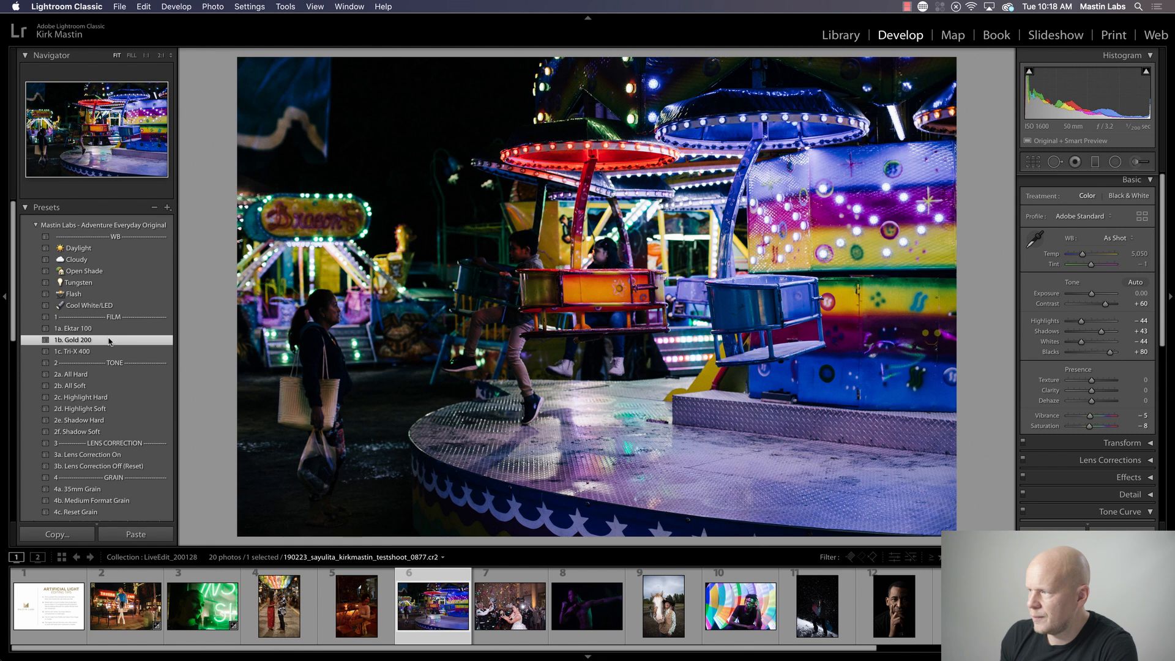
Step: Set the carnival ride photo's exposure to +1.25 and temperature to 7,555
left_click_drag(1090, 297, 1097, 295)
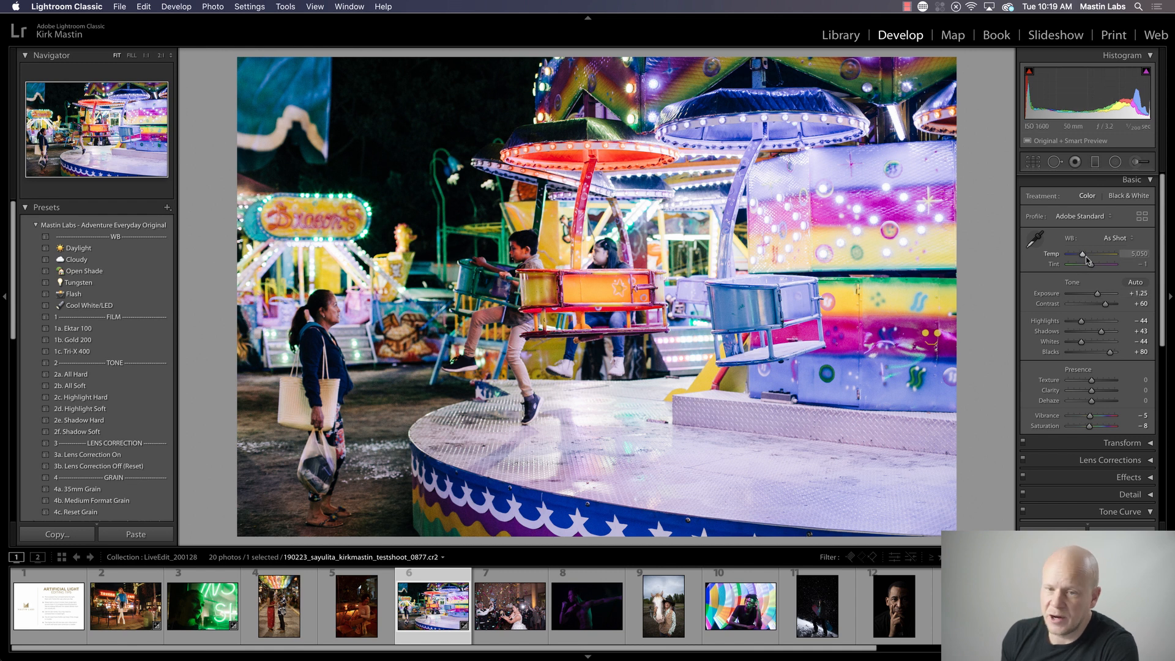
left_click_drag(1083, 256, 1085, 256)
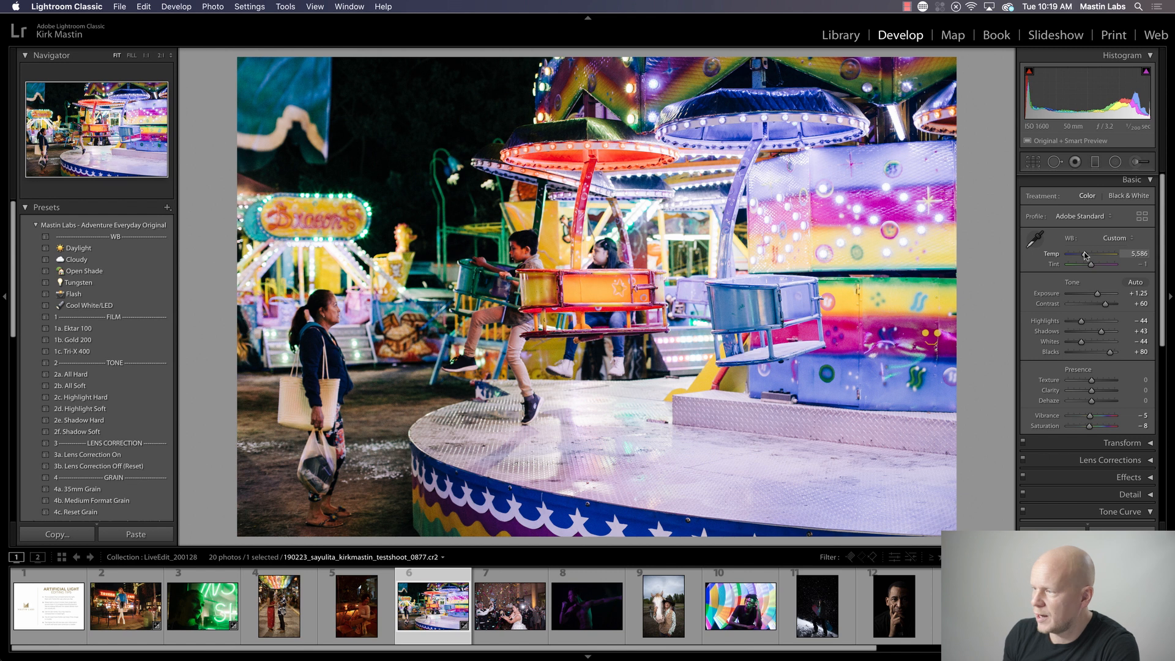
left_click_drag(1085, 254, 1094, 256)
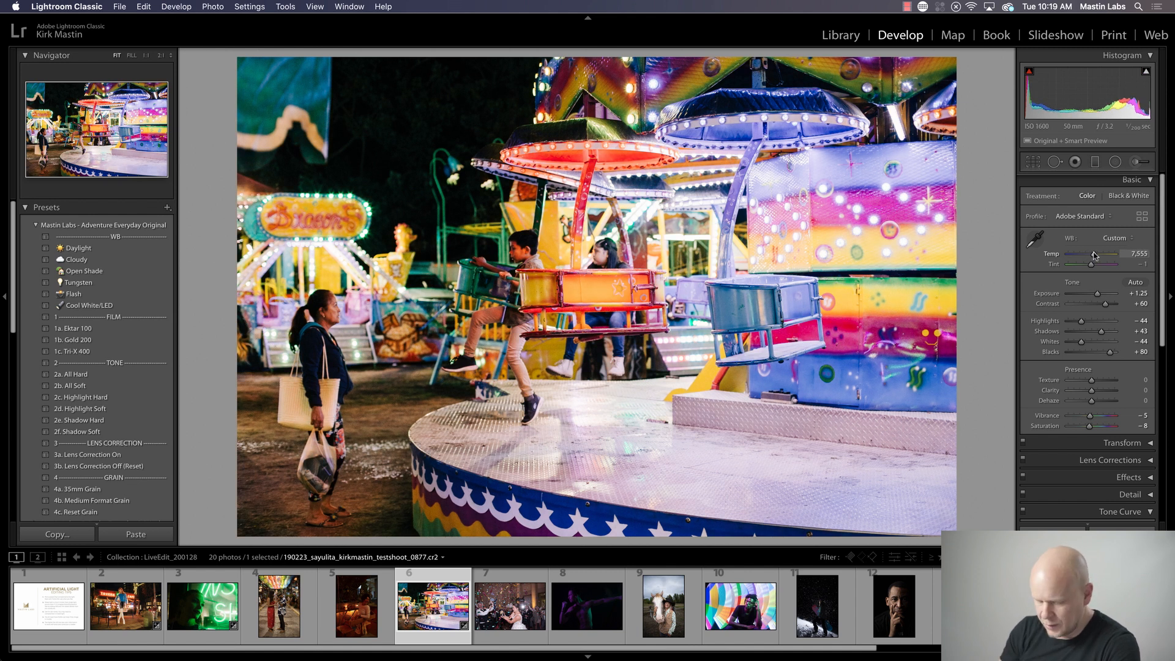
Step: Compare the Gold 200 edit with the original side by side, examining the children on the ride up close
key("y")
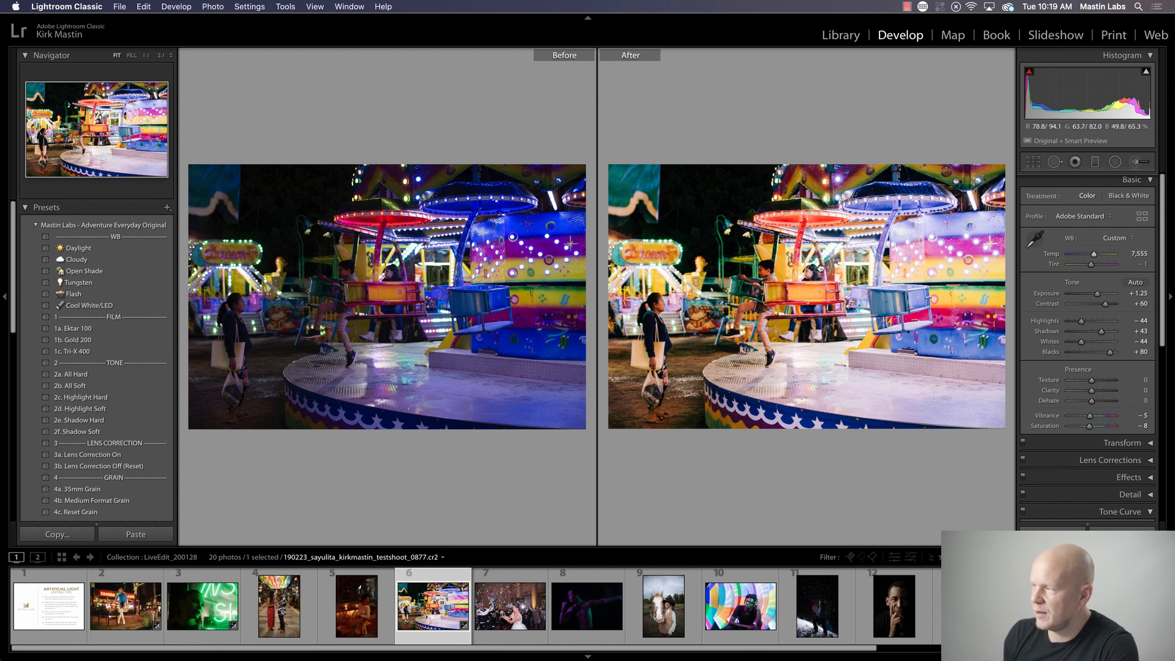
left_click(822, 269)
left_click_drag(763, 280, 830, 202)
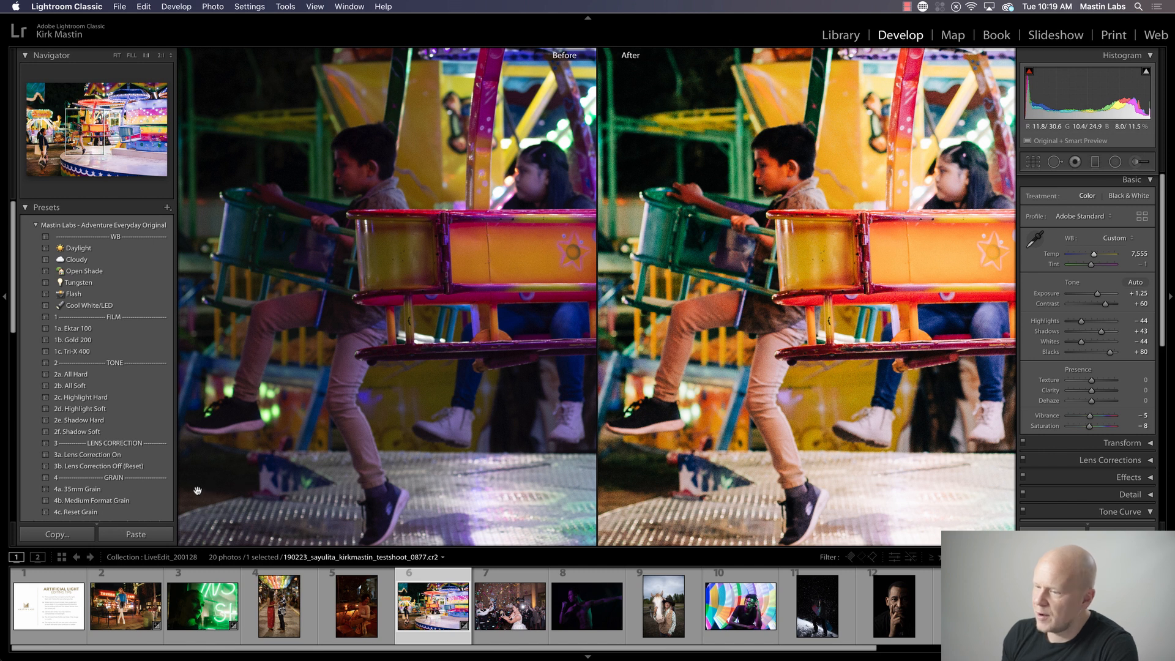
Step: Add the 4a. 35mm Grain preset to the carnival ride photo and check the grain up close
left_click(120, 490)
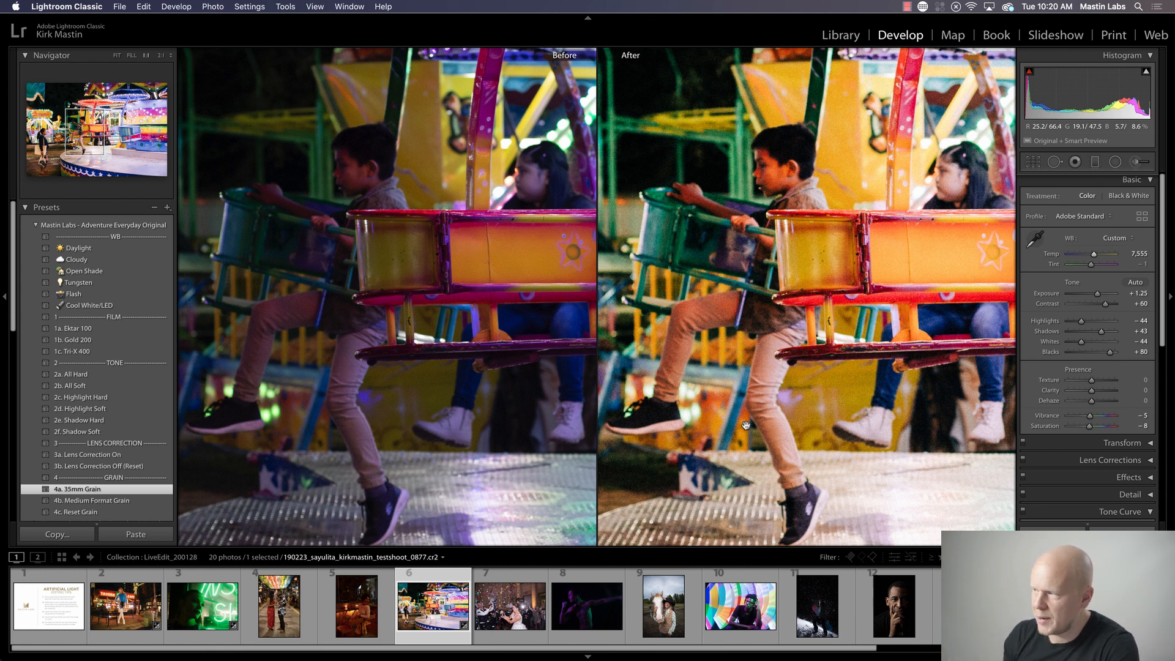
left_click_drag(783, 354, 851, 252)
left_click(850, 252)
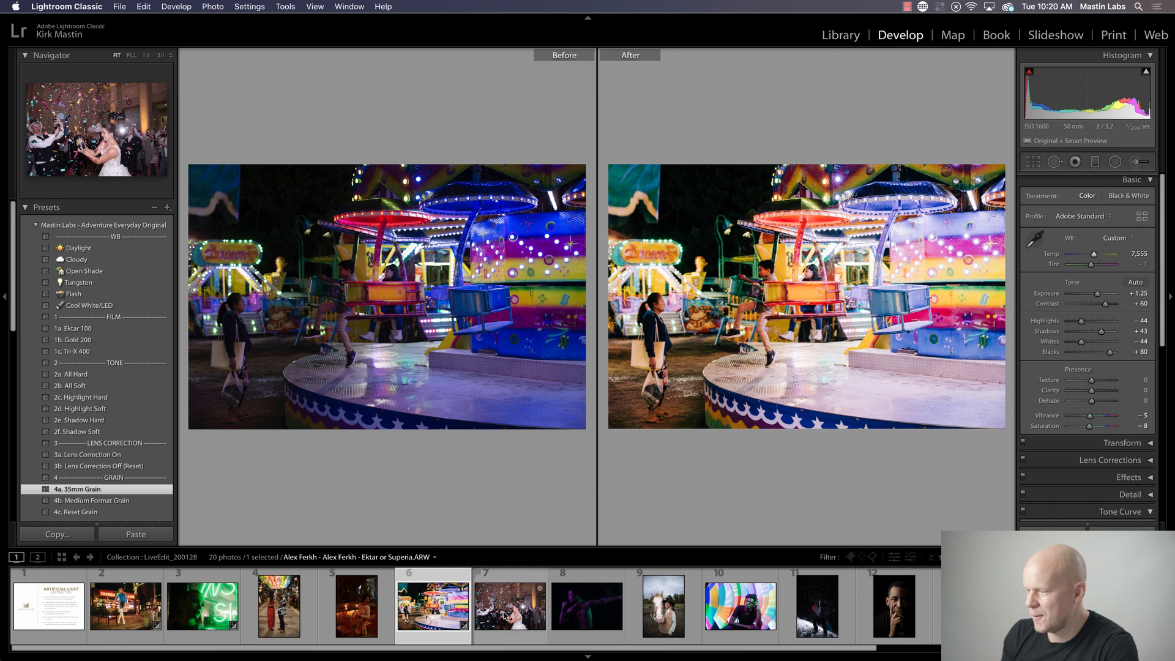
Step: Open the sparkler wedding photo in single view and apply the 1b. Superia 400 preset from Mastin Labs - Fujicolor Everyday Original
scroll(699, 601, "down", 5)
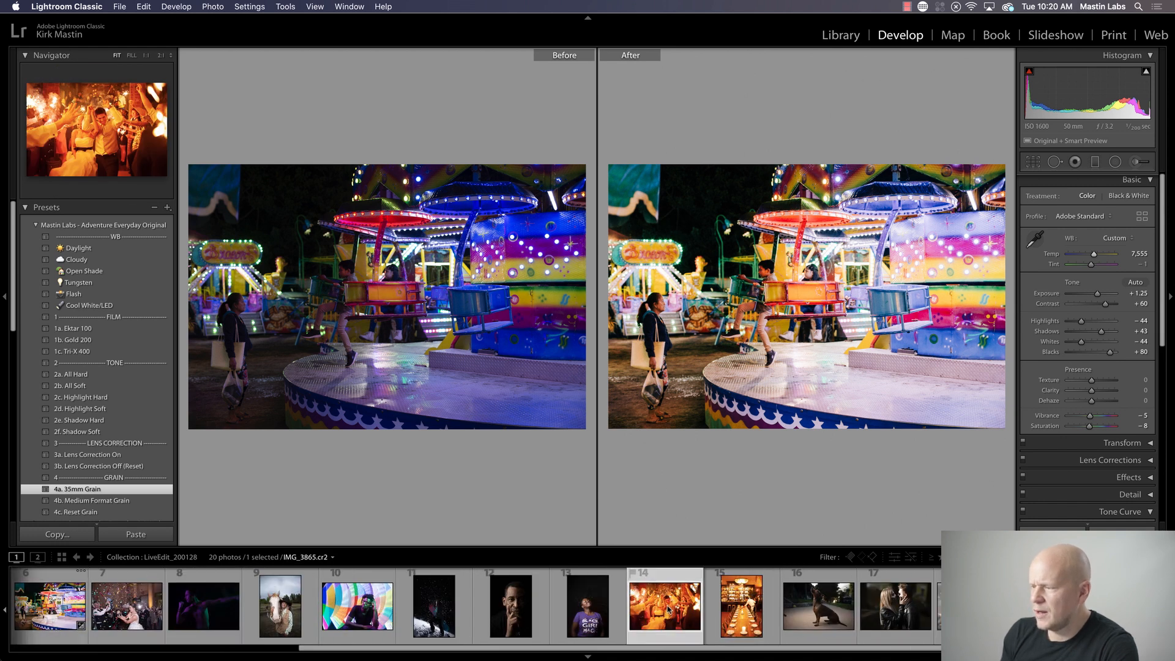
left_click(669, 610)
key("y")
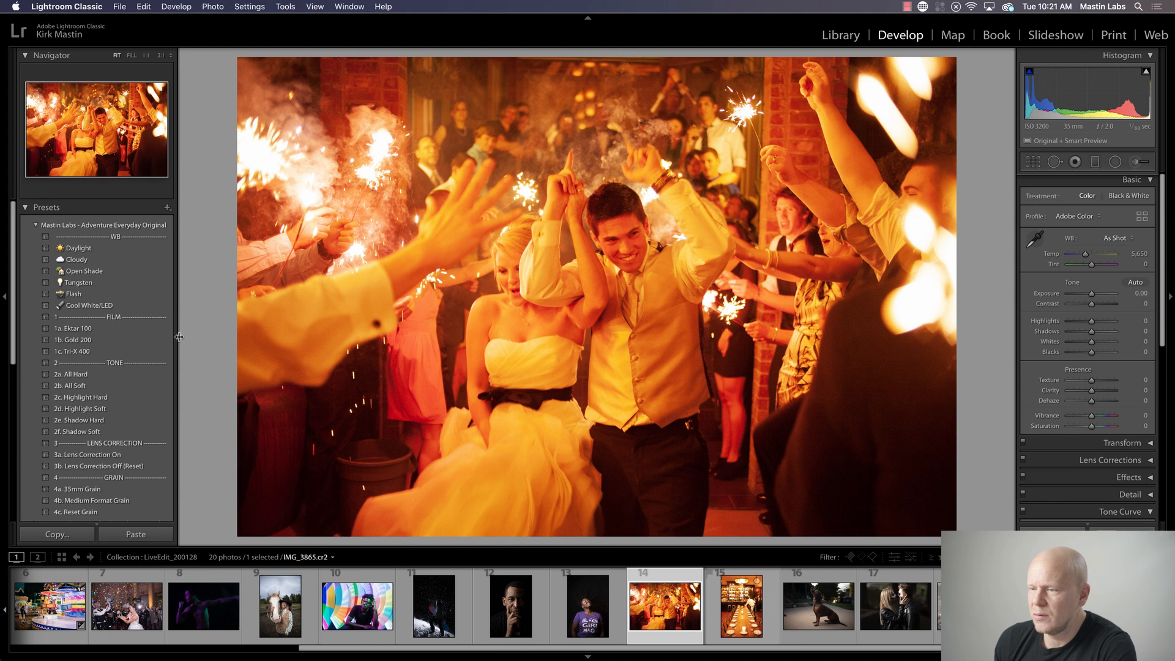
left_click(35, 225)
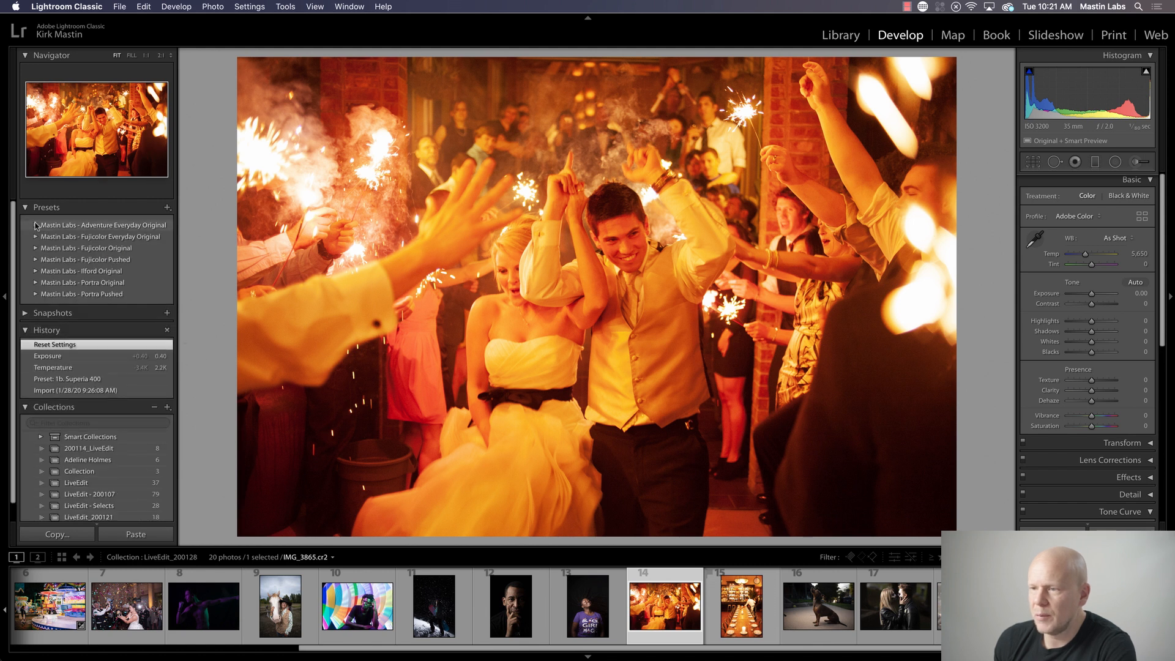
left_click(35, 237)
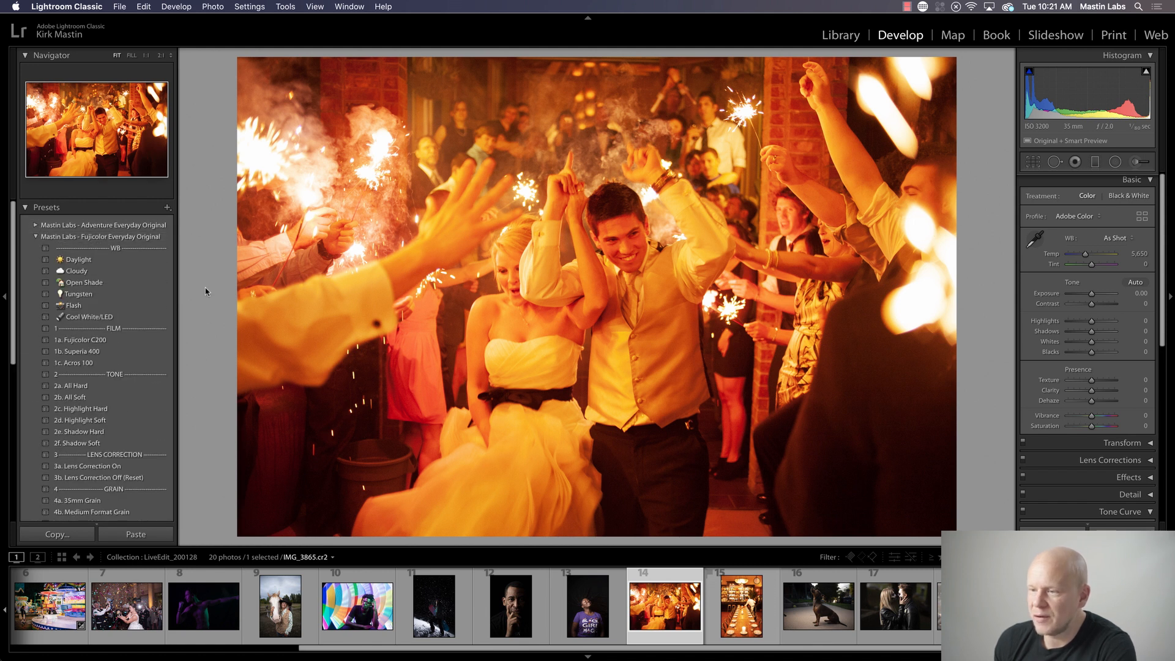
left_click(130, 351)
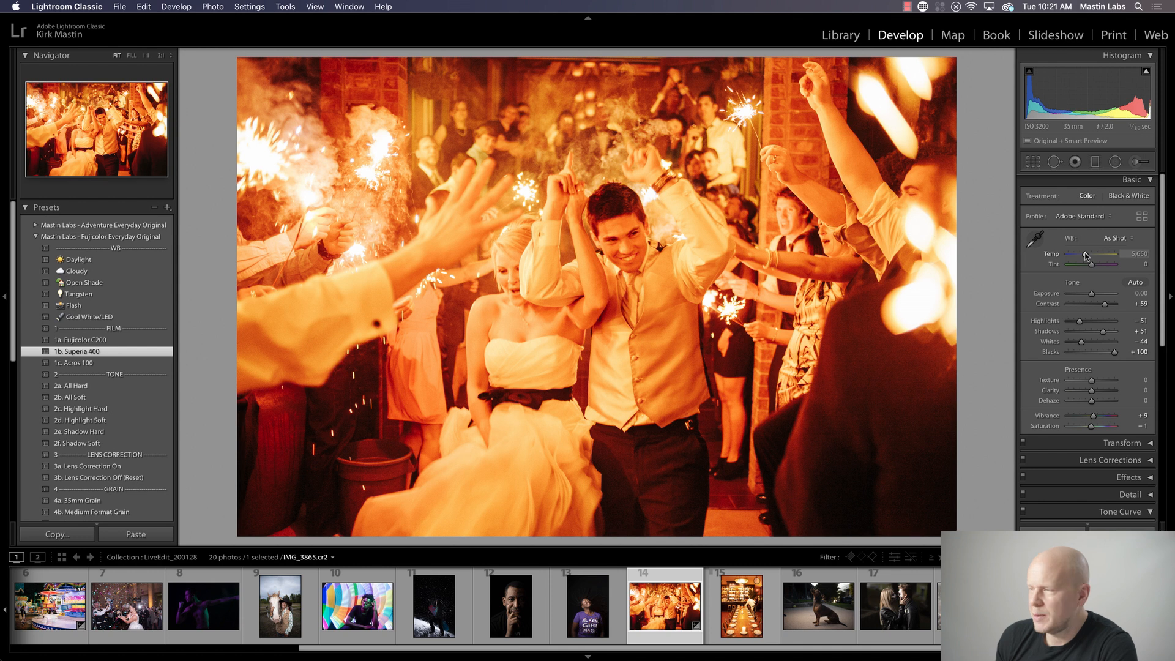
Step: Set the wedding photo's temperature to 2,450 and zoom in on the couple to check their skin tones
left_click_drag(1086, 255, 1086, 255)
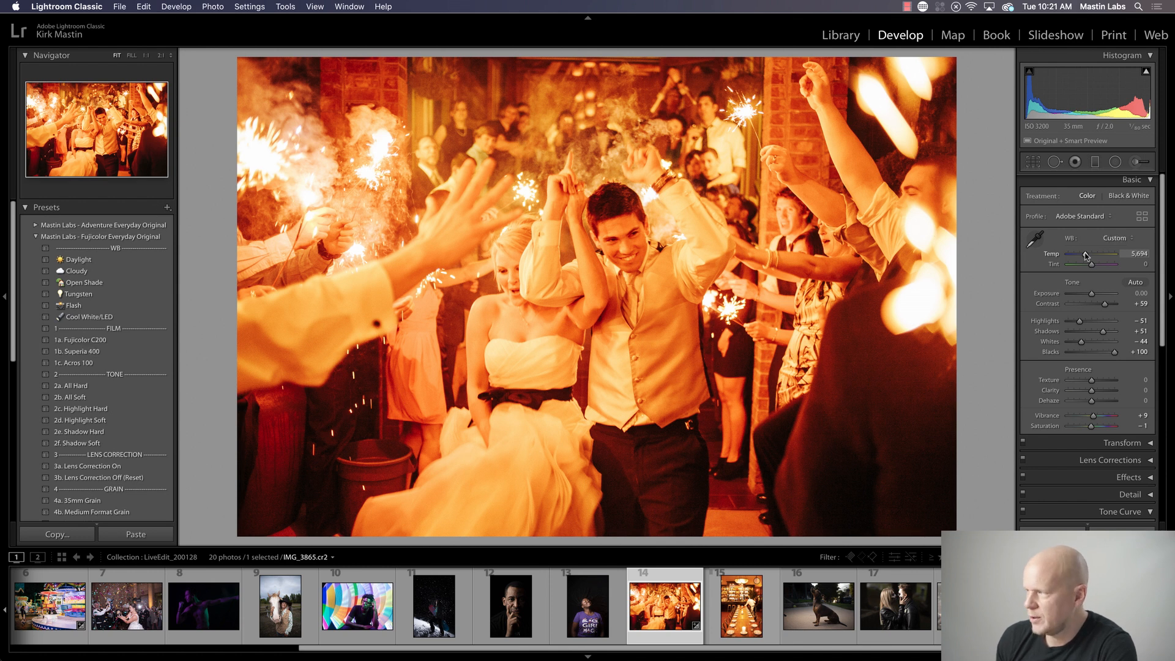
left_click_drag(1086, 255, 1070, 256)
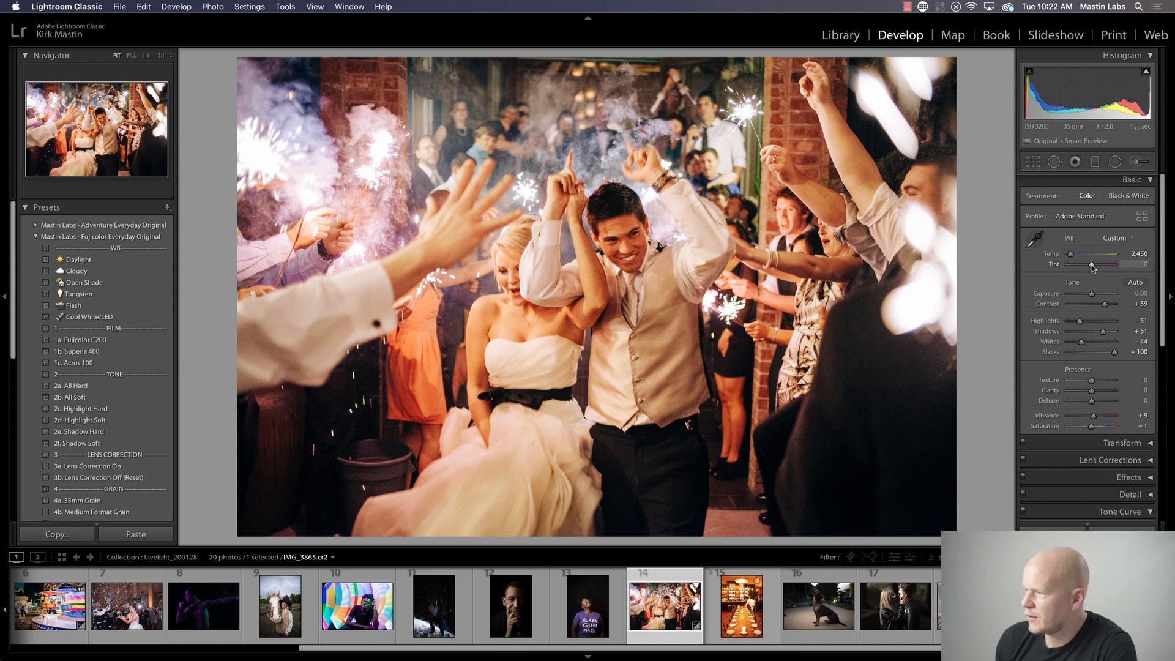
left_click(578, 252)
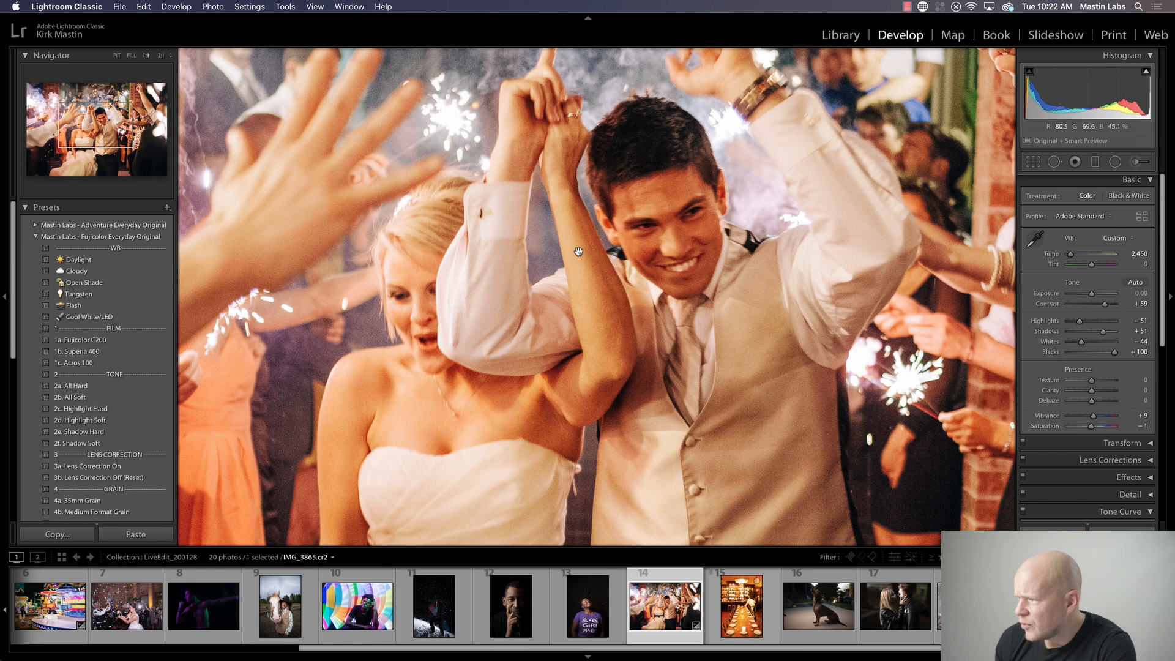
Step: Examine the couple's skin tones up close and compare the whole wedding photo with its original side by side
left_click_drag(578, 252, 714, 244)
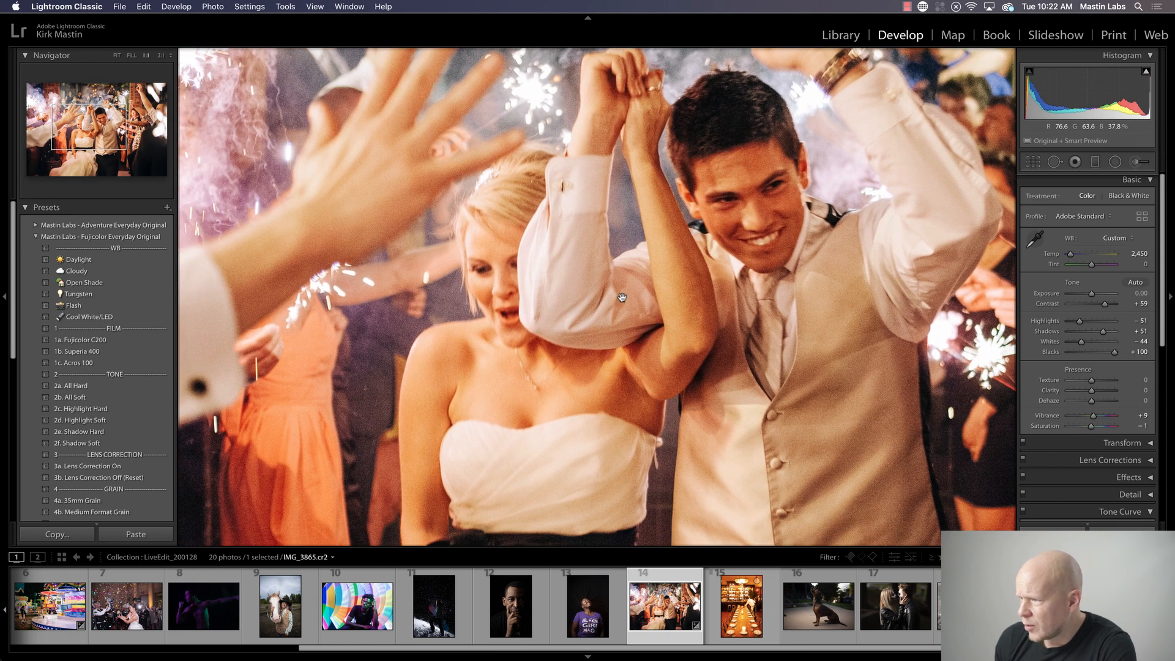
left_click_drag(520, 240, 490, 253)
left_click(811, 299)
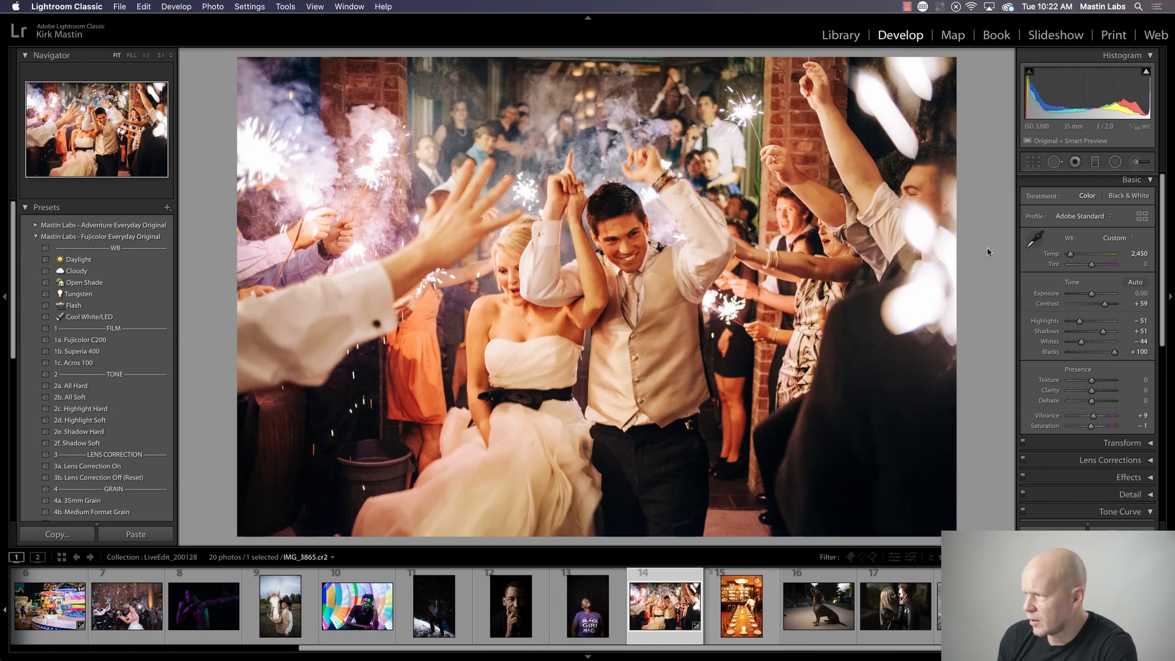
key("y")
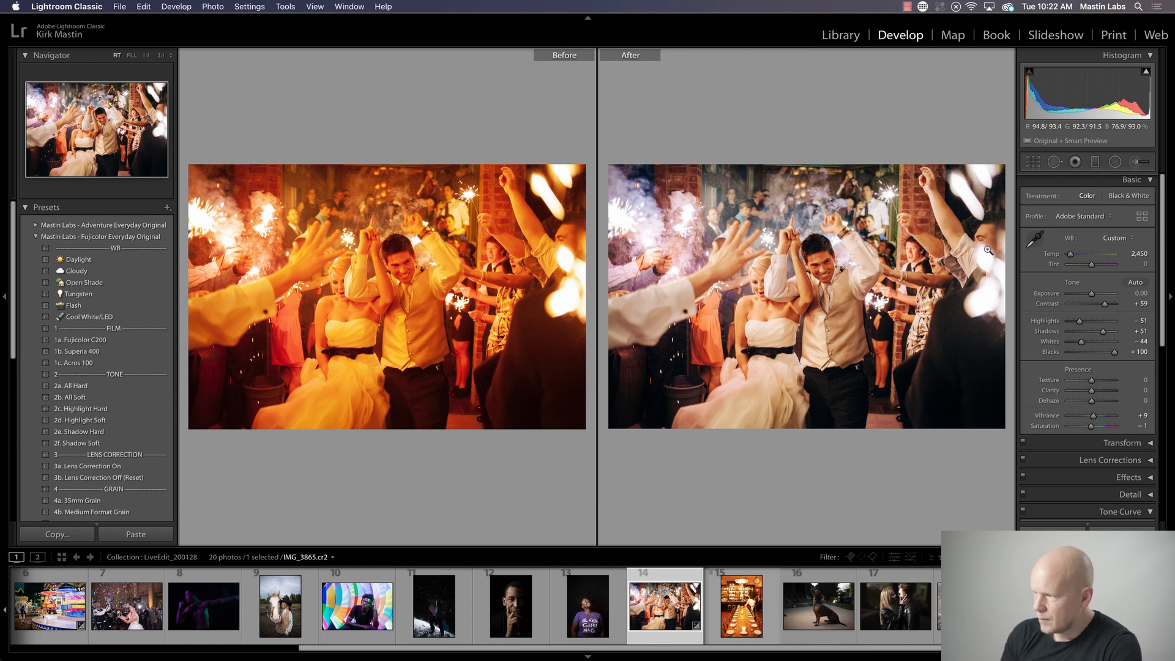
key("y")
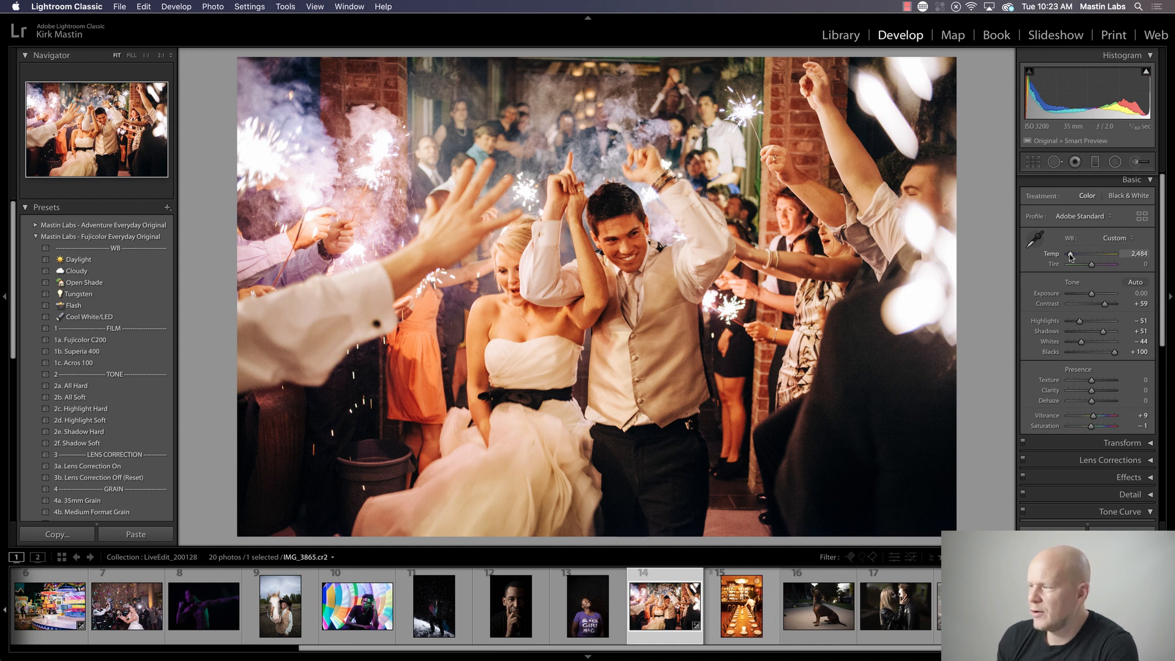
Step: Set the wedding photo's temperature to 2,301 and exposure to +0.10, and apply the 2a. All Hard tone preset
left_click_drag(1071, 255, 1069, 255)
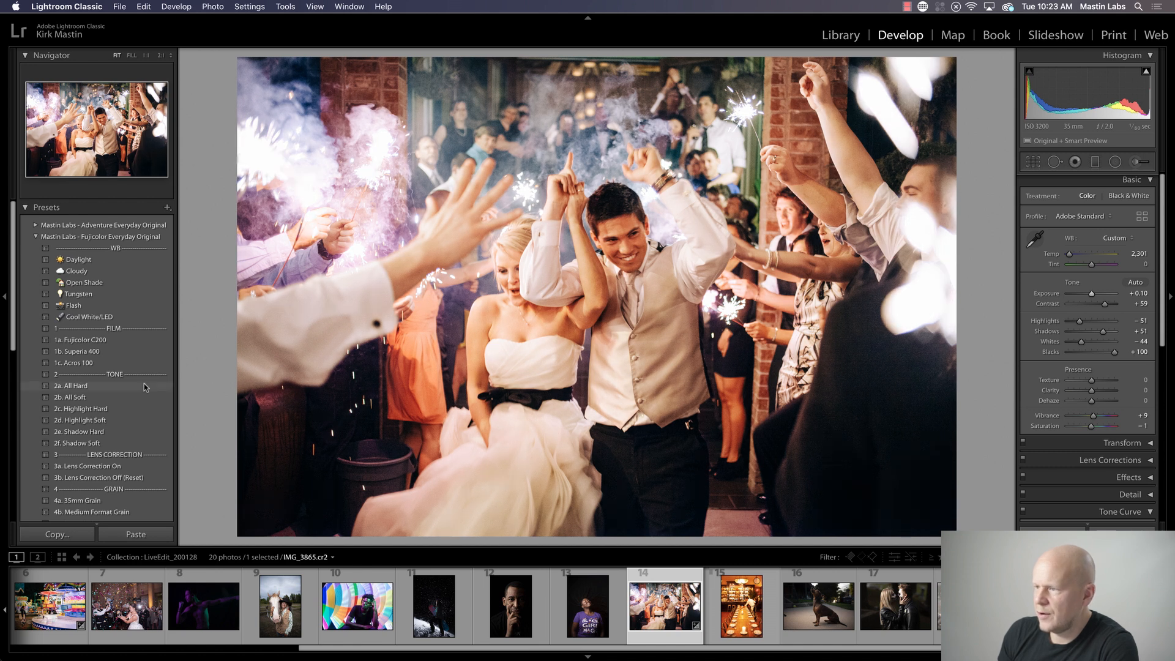
left_click(144, 383)
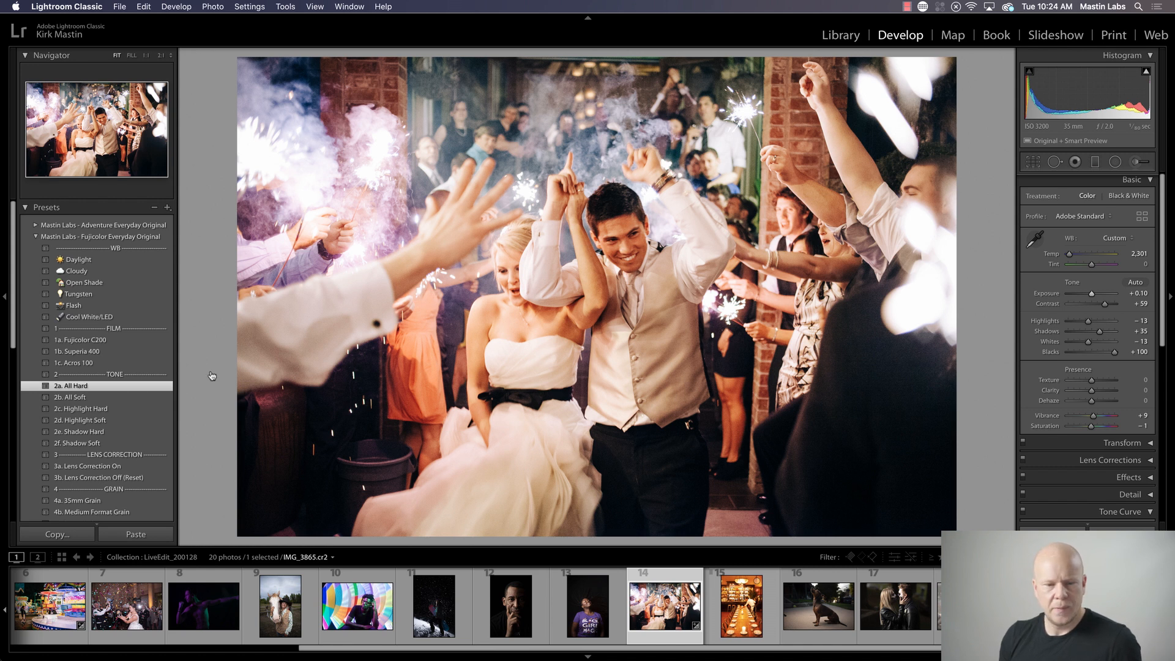
Step: Switch to Capture One, open the portrait of the woman with the white-faced horse, and widen the thumbnail browser
key("super+Tab")
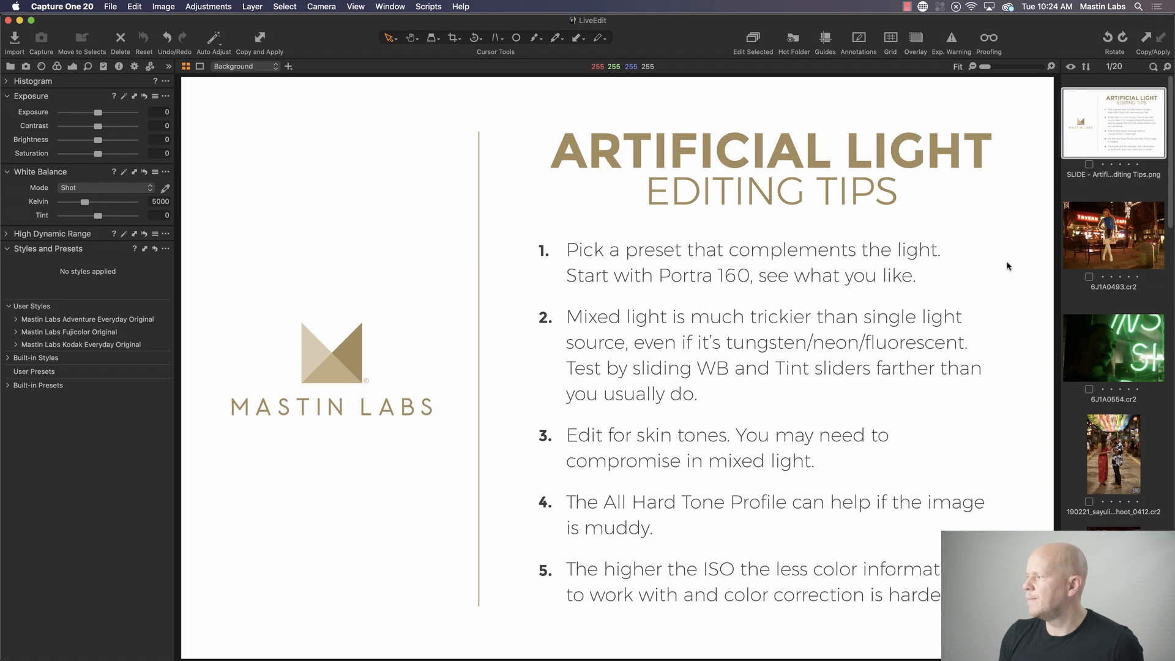
scroll(1105, 361, "down", 5)
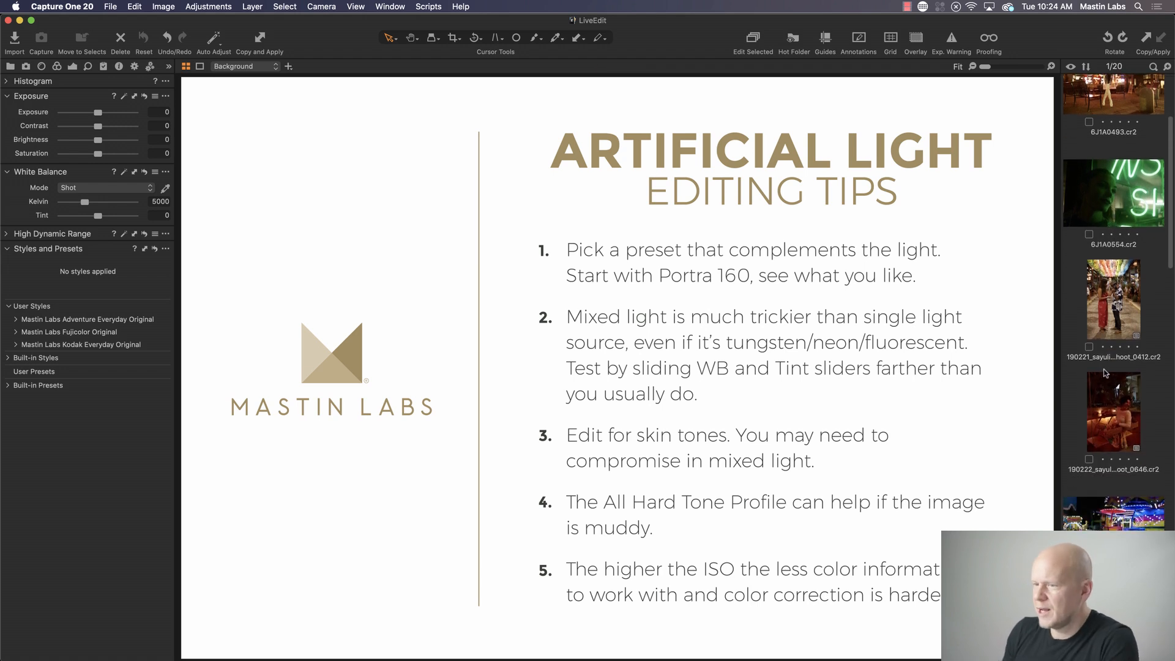
scroll(1105, 372, "down", 10)
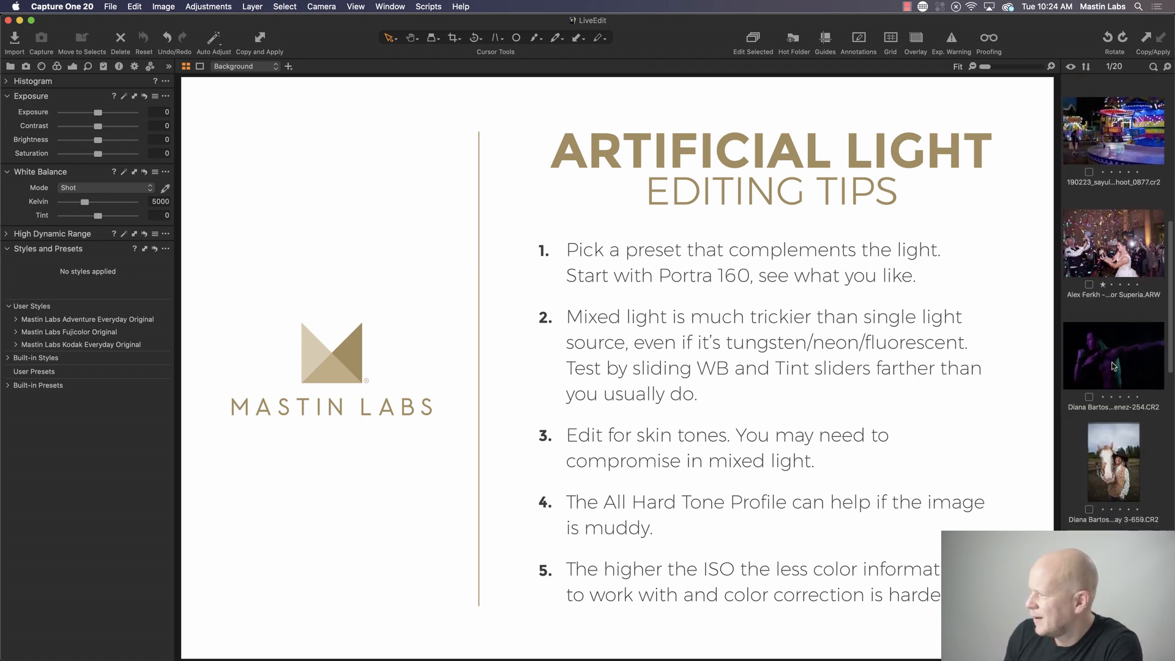
scroll(1113, 366, "down", 6)
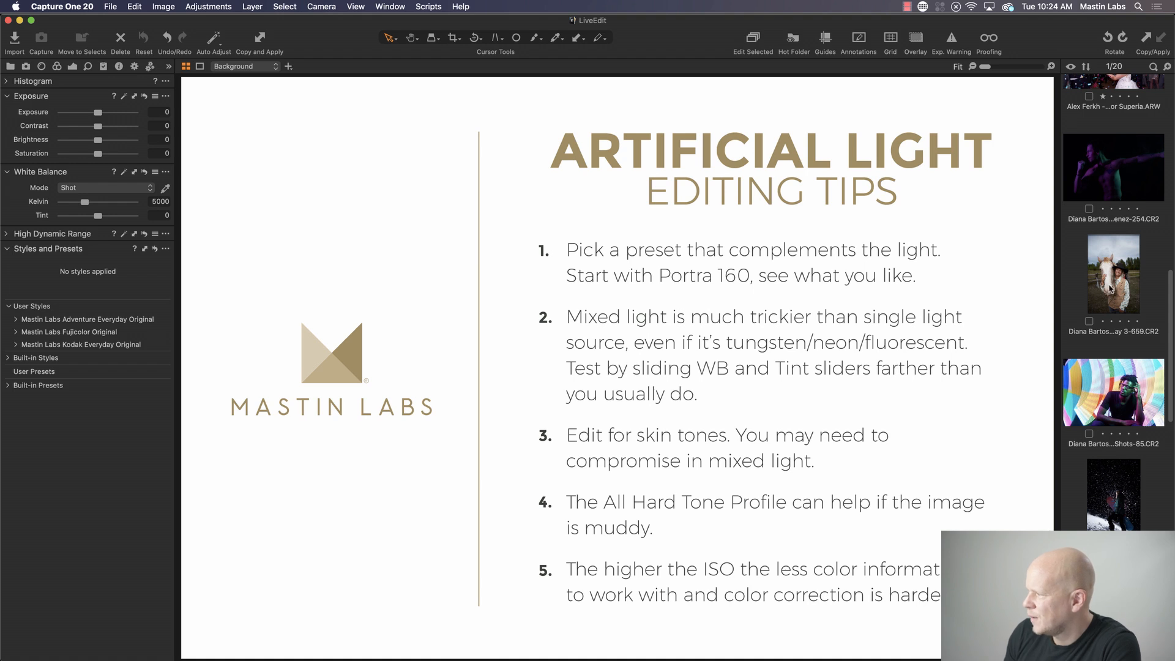
scroll(1110, 288, "down", 1)
scroll(1109, 288, "down", 1)
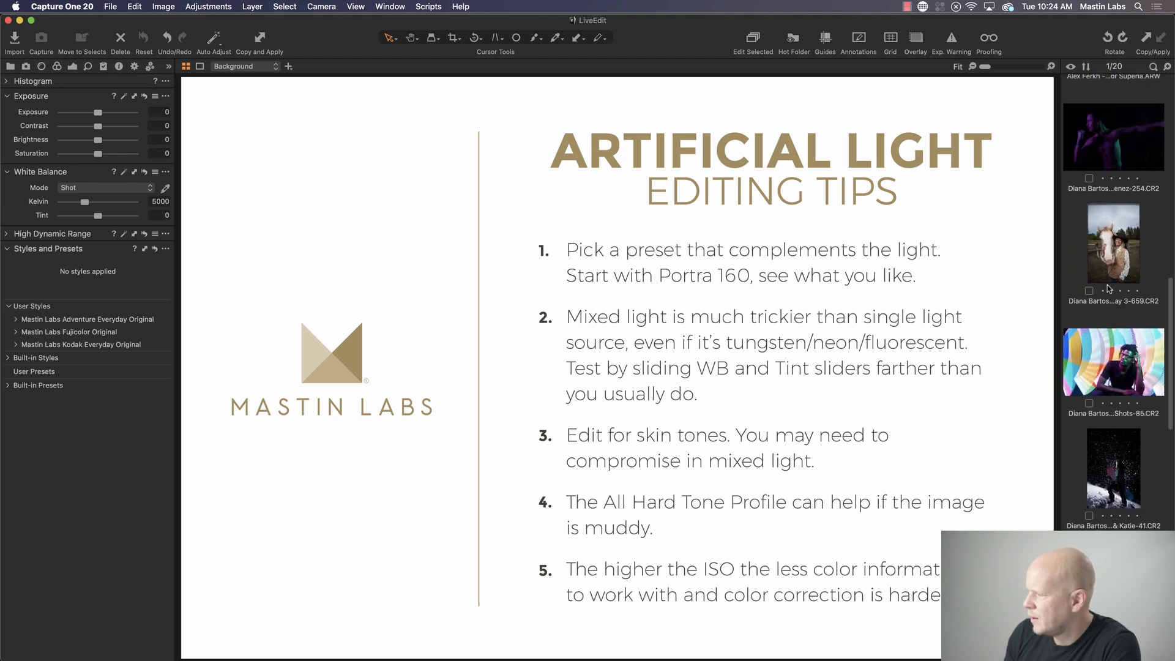
scroll(1110, 289, "up", 1)
left_click(1110, 286)
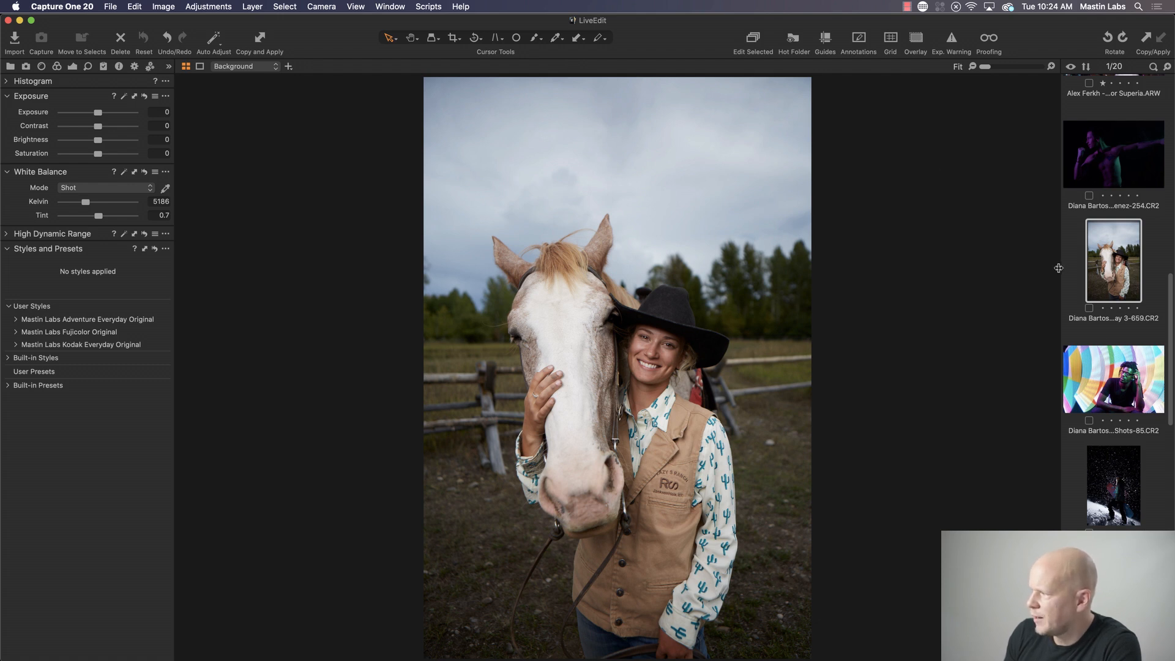
left_click_drag(1061, 269, 961, 267)
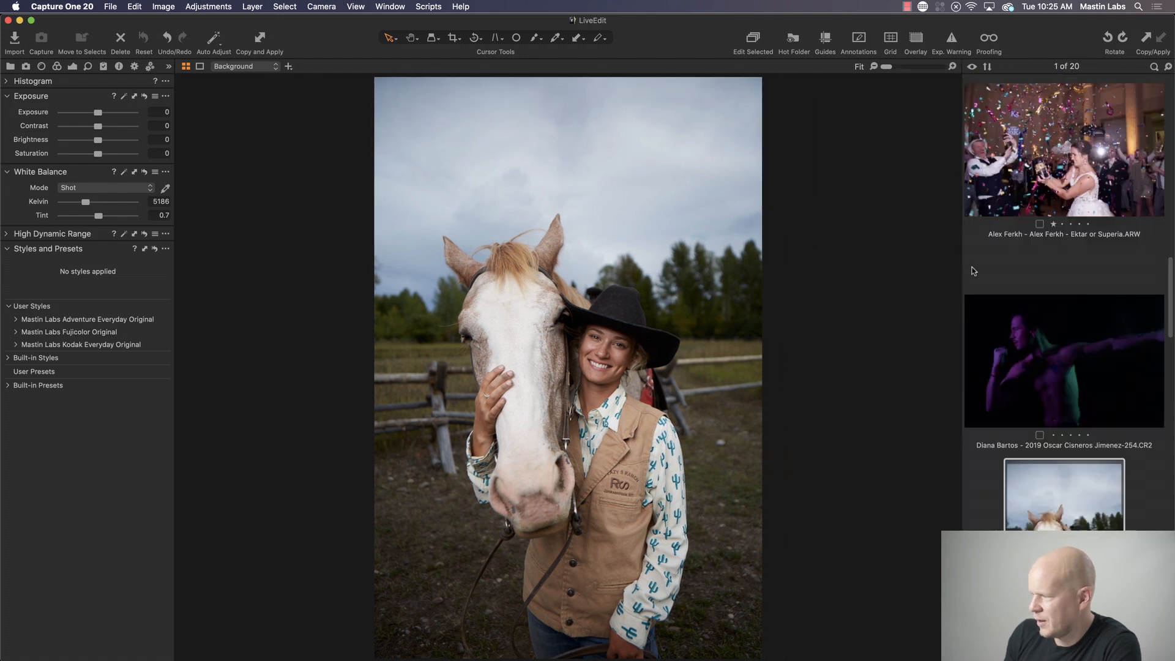
left_click_drag(960, 267, 1020, 272)
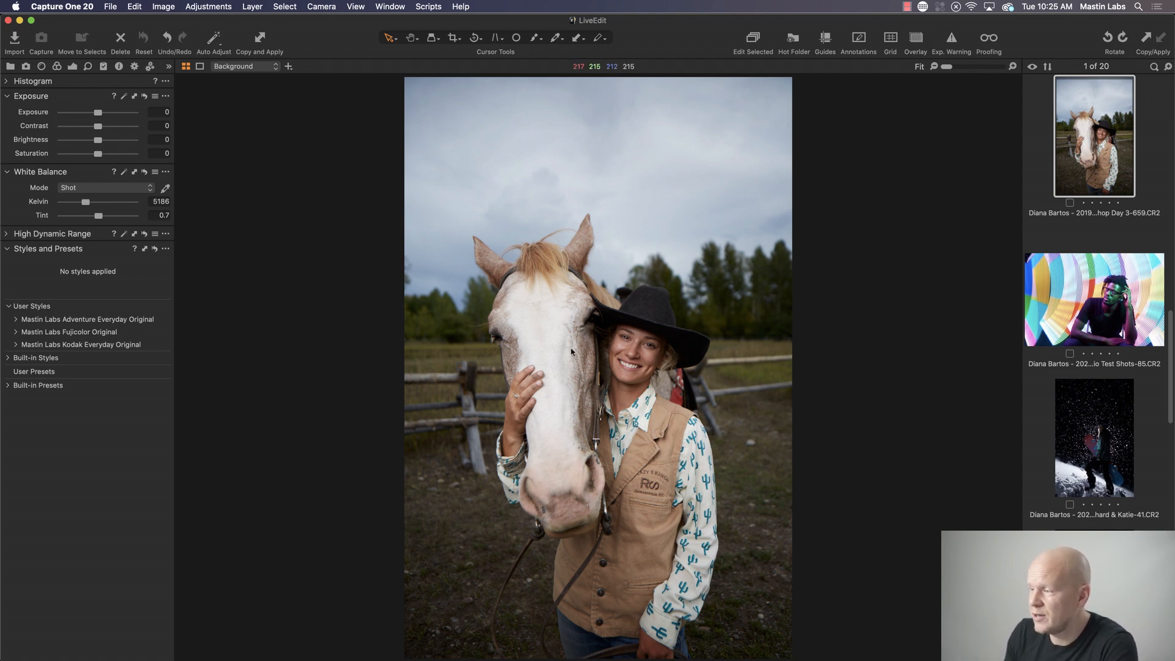
Step: Examine the woman's face at 300% magnification and return to the fitted view of the whole portrait
left_click(1012, 66)
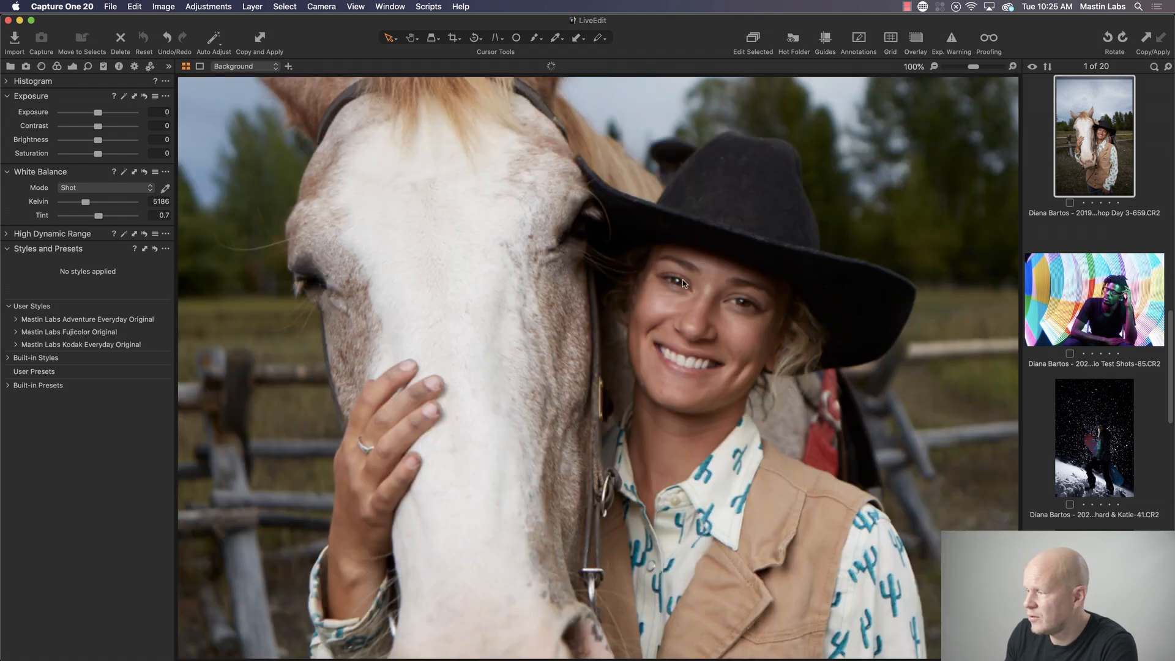
left_click(1013, 67)
left_click(1013, 67)
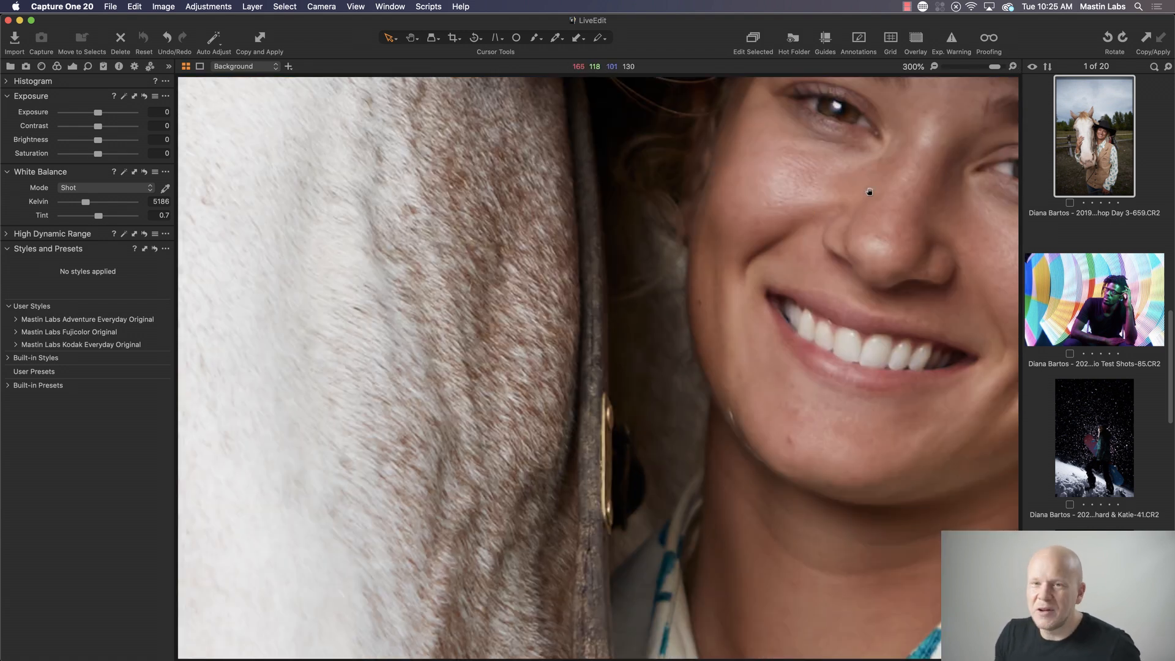
left_click_drag(870, 191, 624, 315)
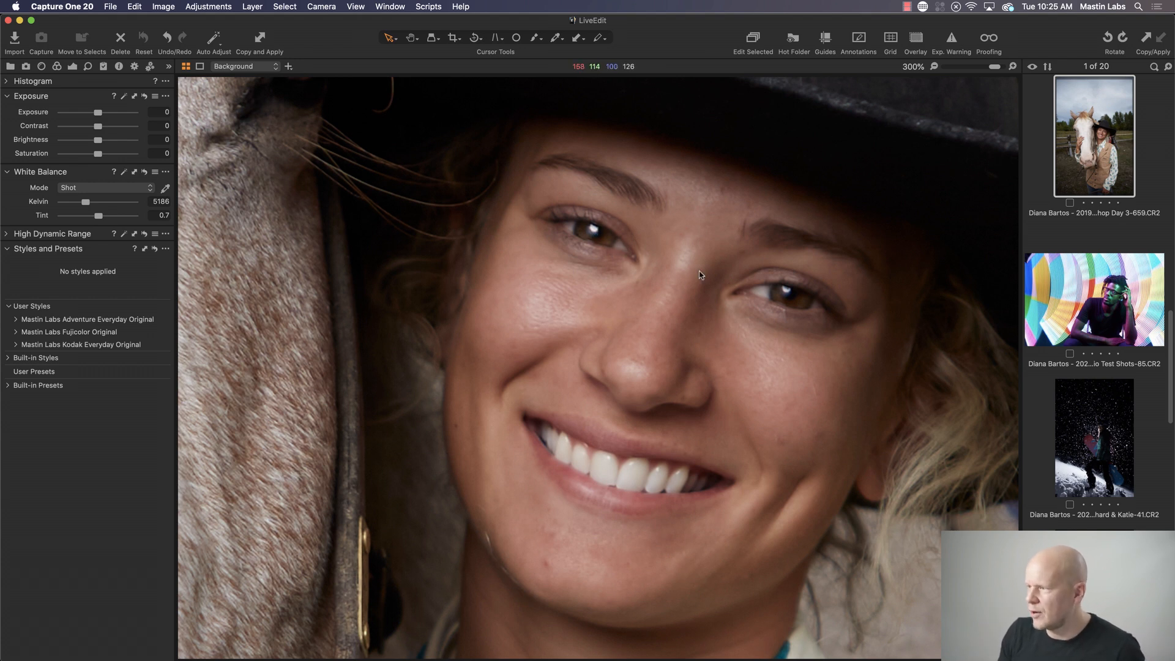
left_click(934, 67)
left_click(935, 67)
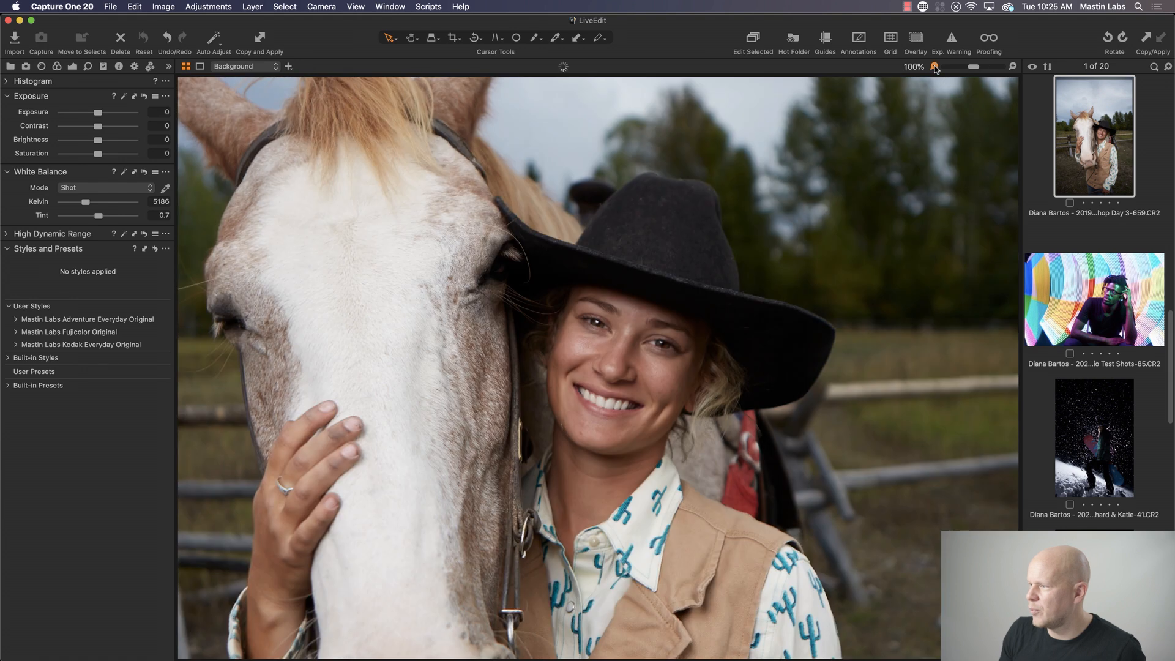
left_click(934, 67)
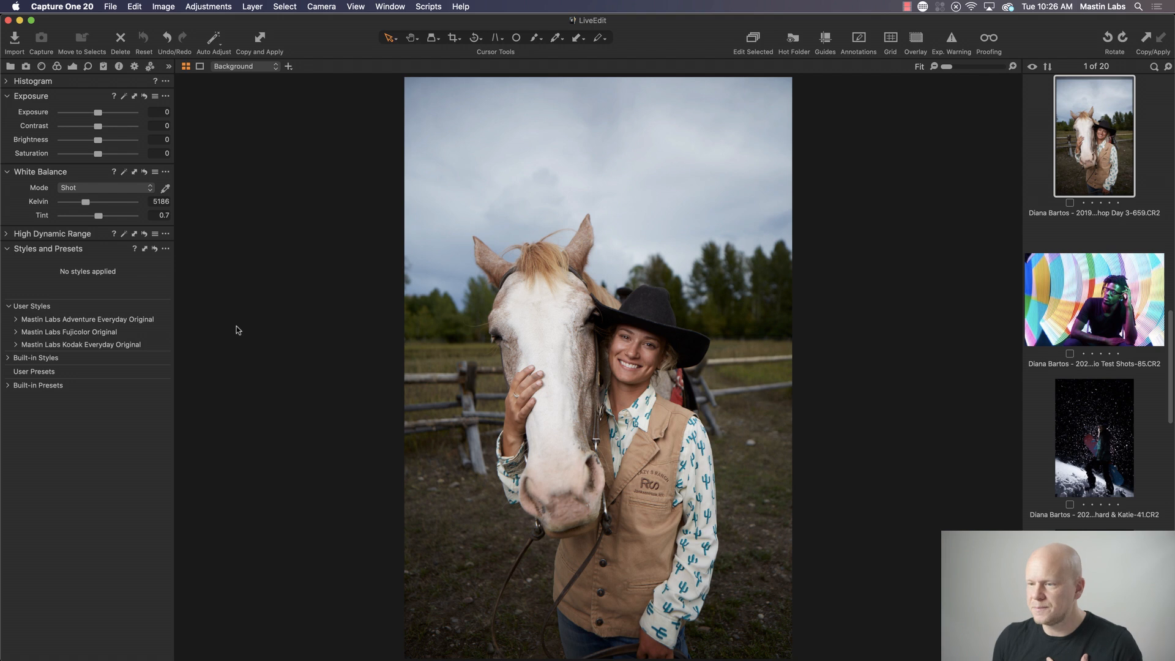
Step: Apply the 1b. Gold 200 film style and 3b. All Soft tone style from Mastin Labs Adventure Everyday Original to the horse portrait
left_click(18, 318)
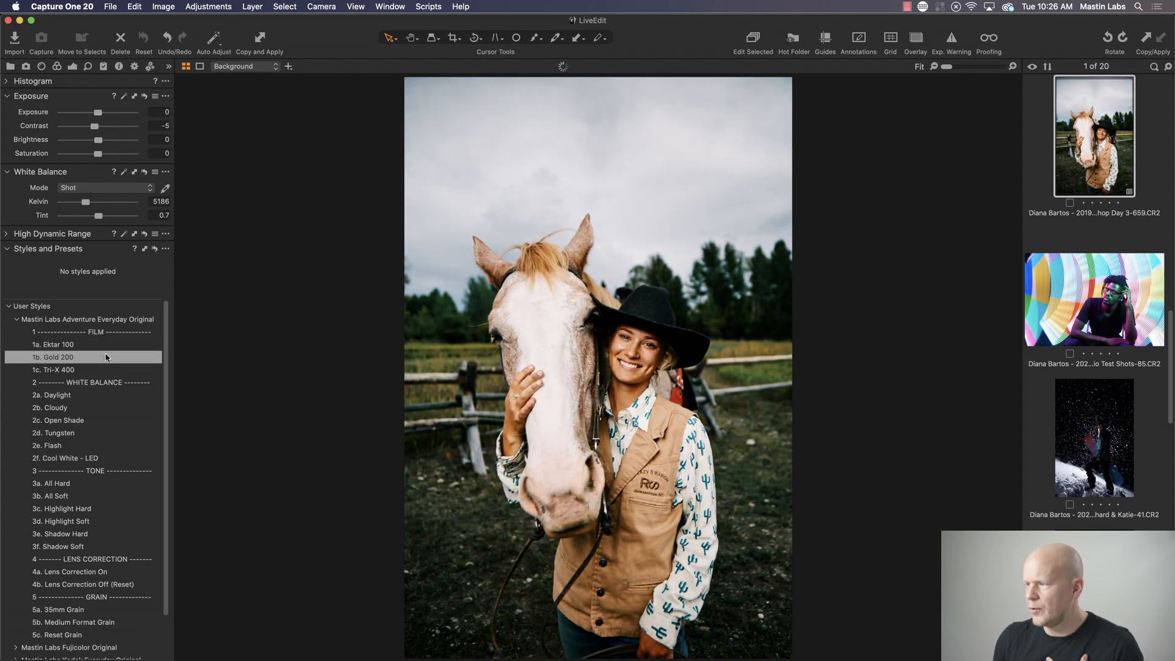
left_click(106, 357)
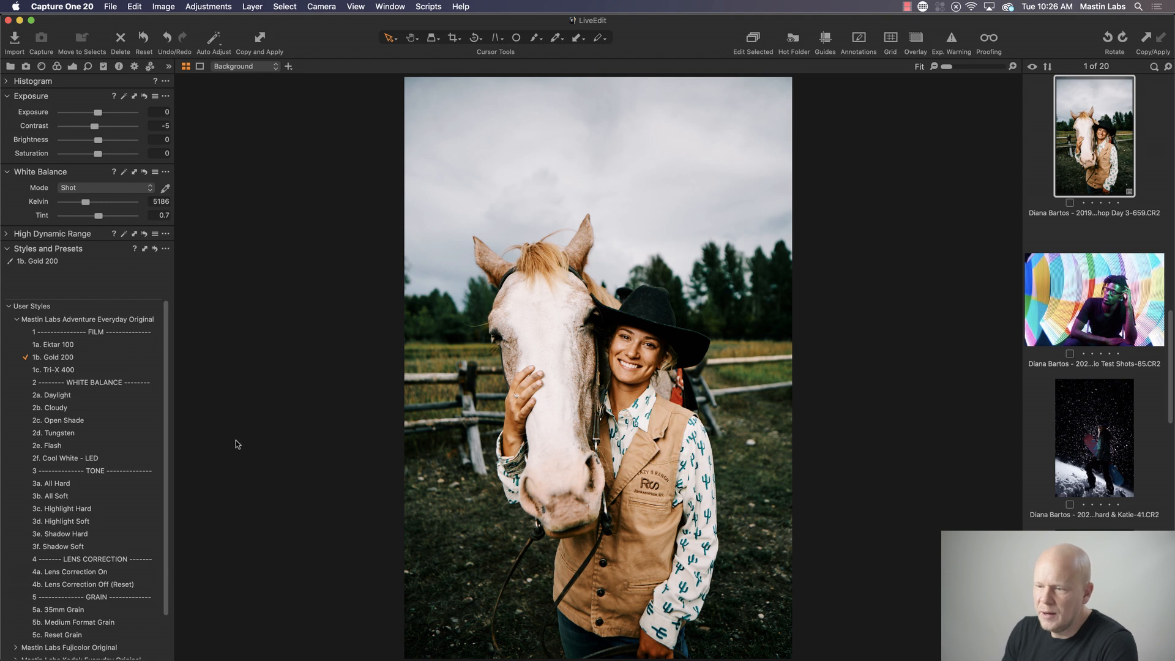
left_click(153, 494)
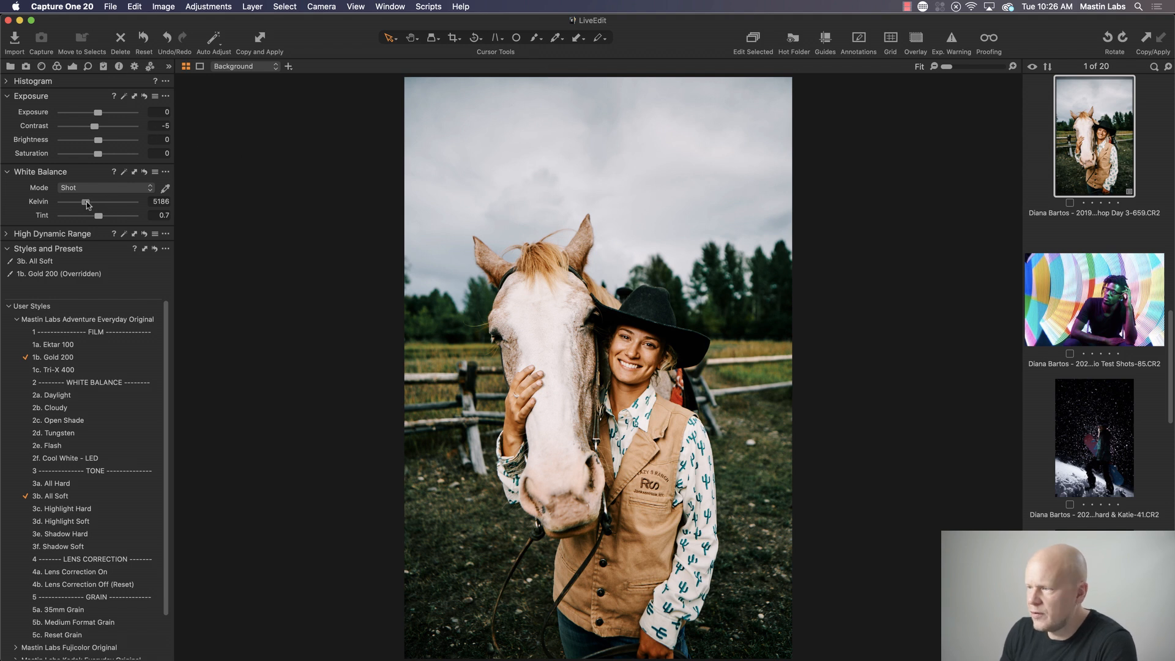
Step: Set the horse portrait's white balance to 4941 Kelvin and its exposure to -0.15
left_click_drag(86, 200, 85, 202)
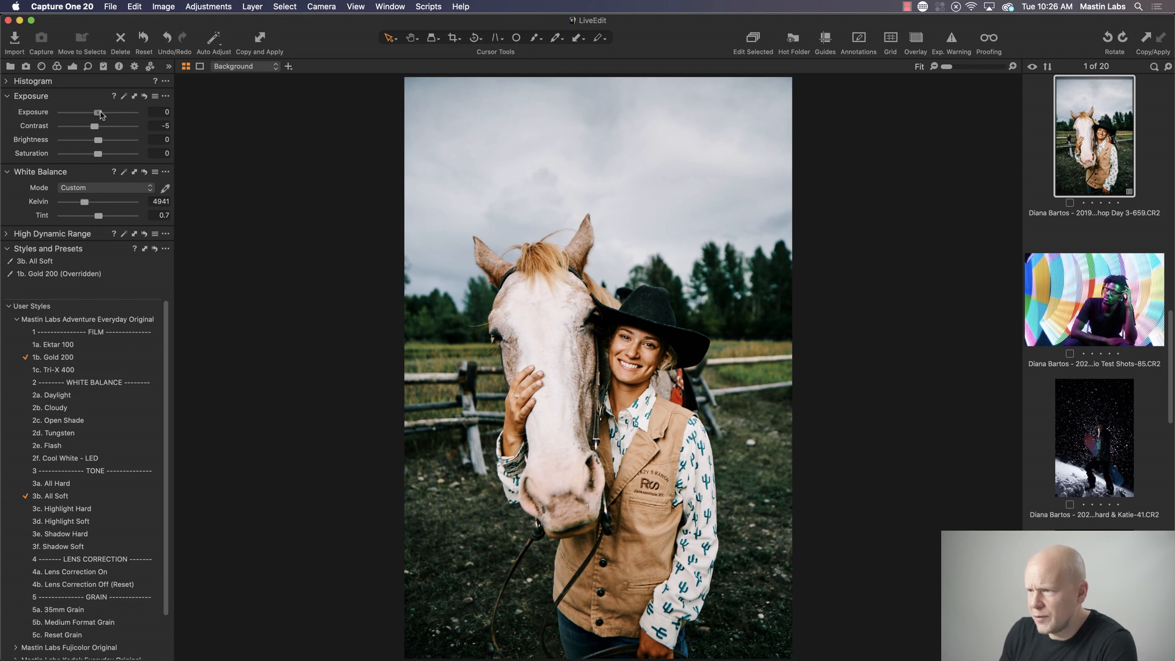
left_click_drag(101, 113, 99, 114)
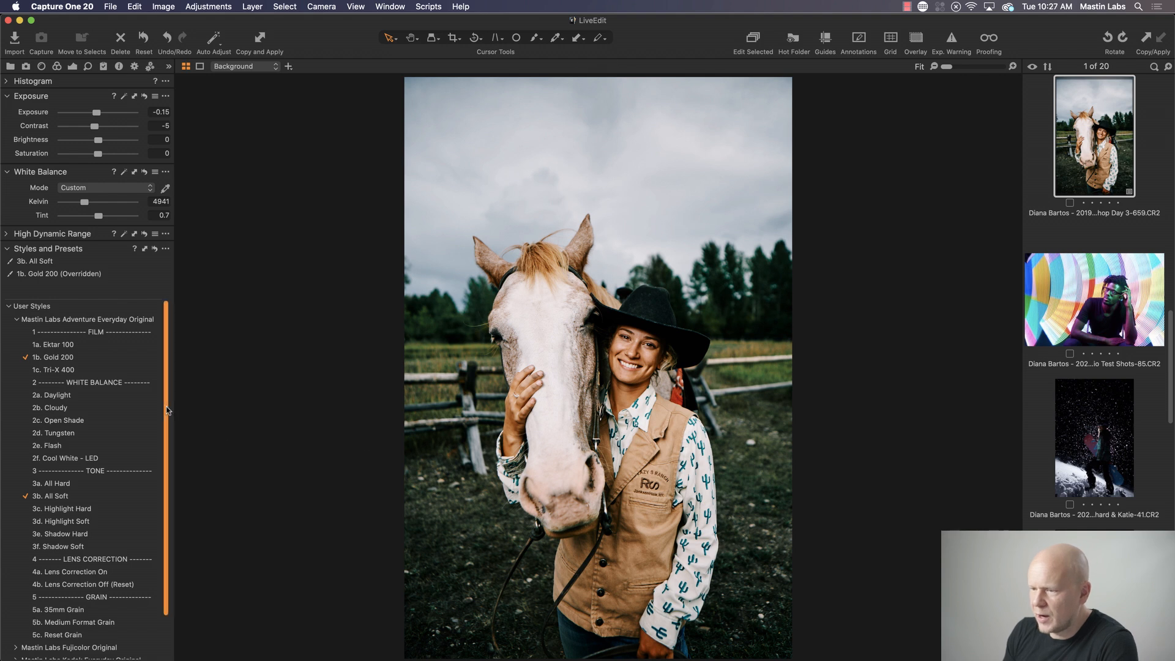
Step: Apply the 4a. Lens Correction On style to the horse portrait and reduce its light falloff correction to 50
scroll(168, 416, "down", 3)
left_click(127, 523)
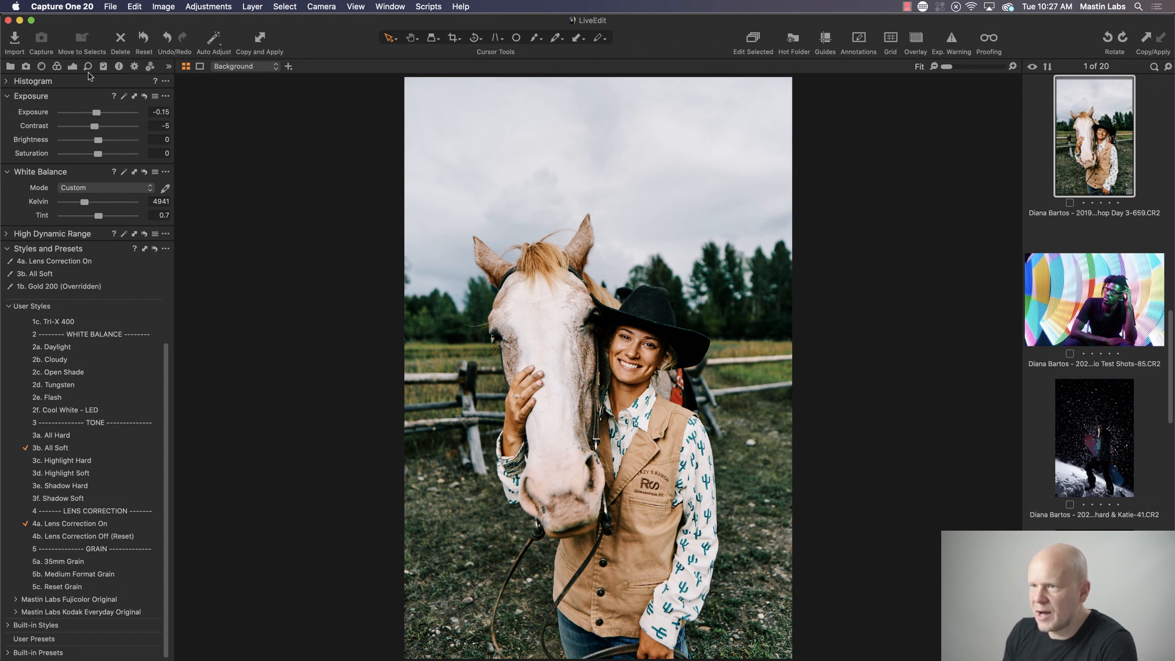
left_click(55, 67)
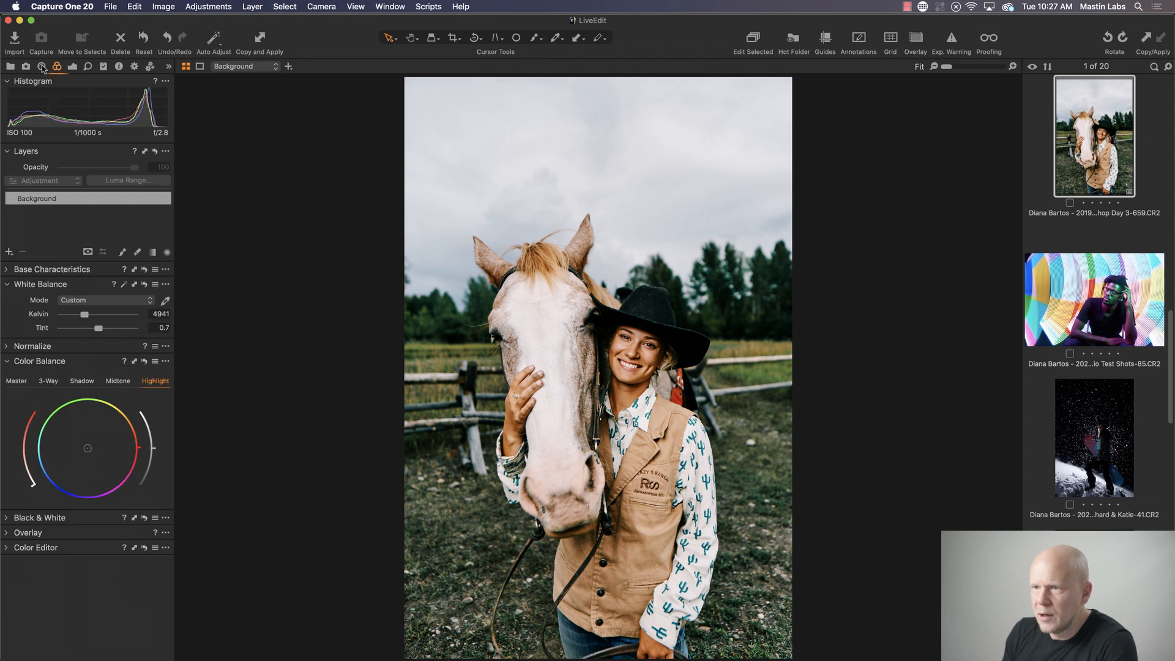
left_click(42, 66)
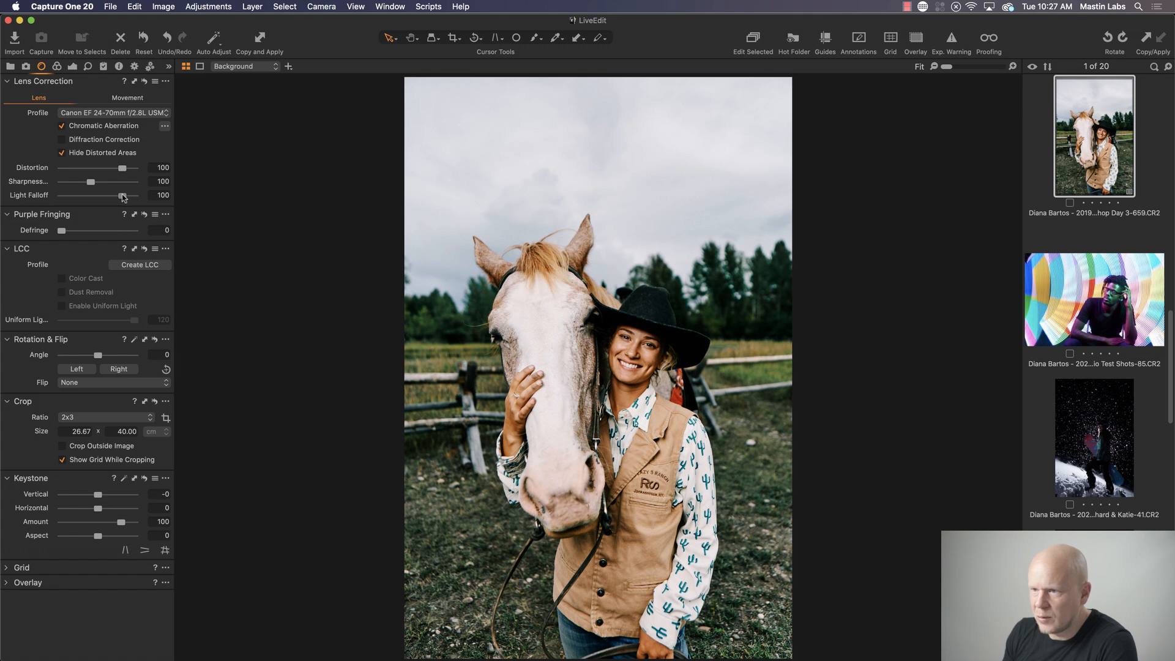
left_click_drag(123, 196, 92, 198)
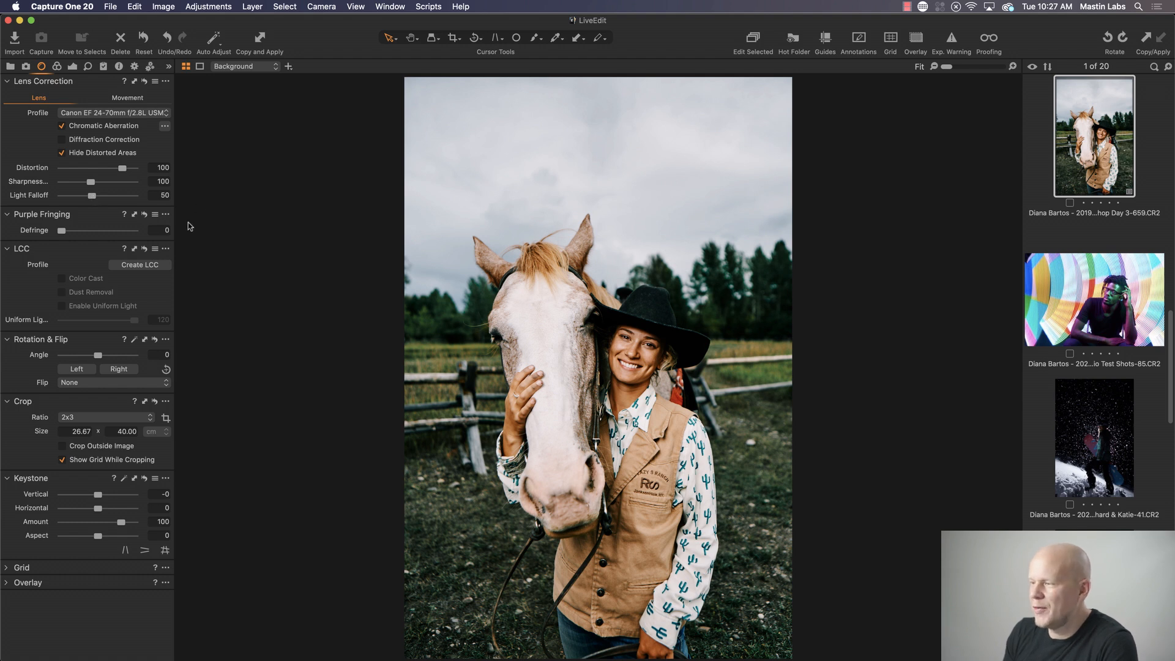
Step: Return to the Mastin Labs tool set and warm the horse portrait's white balance to 5363 Kelvin
left_click(170, 66)
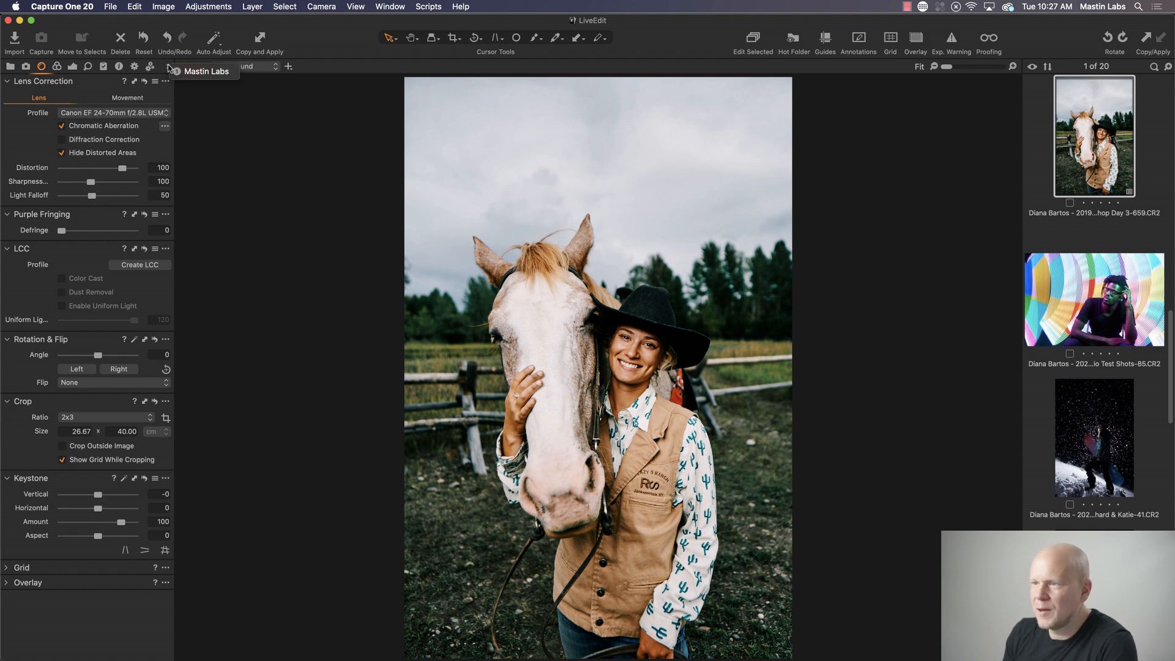
left_click(197, 72)
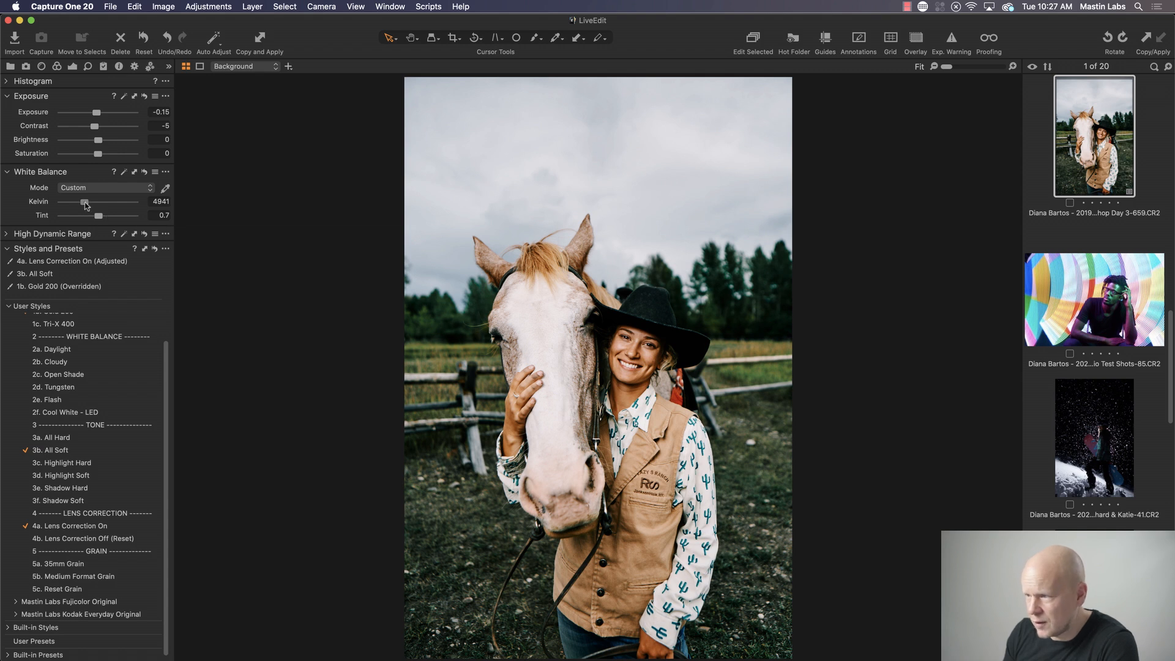
left_click_drag(84, 202, 87, 203)
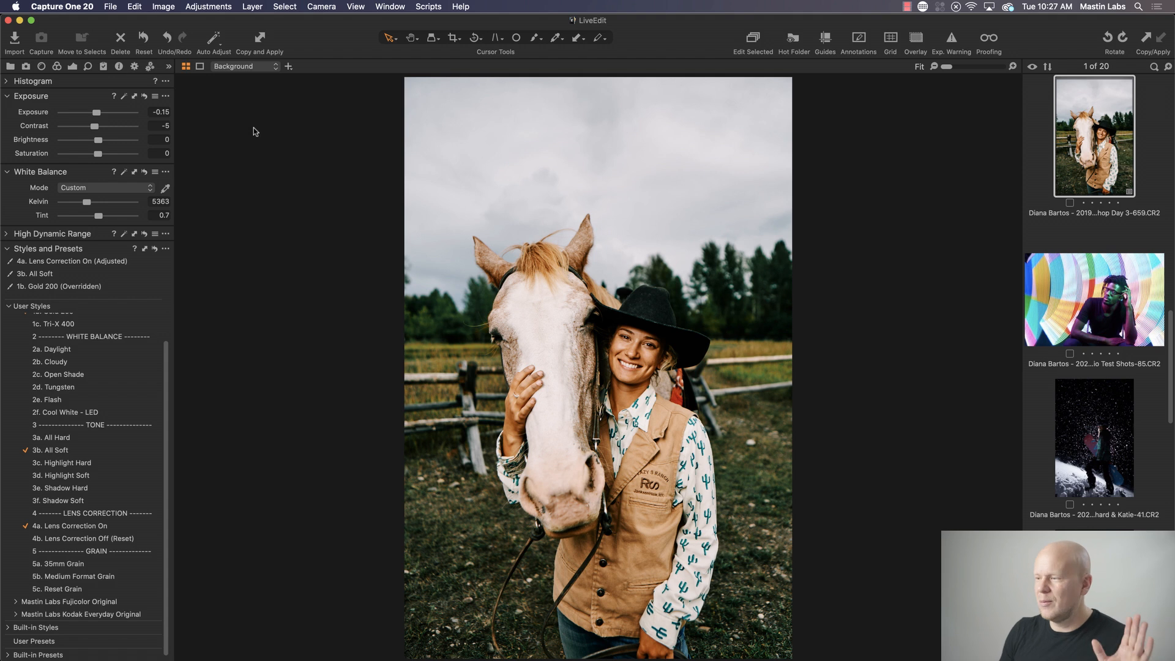
Step: Reset all adjustments on the horse portrait to view the original, and undo the reset to compare it with the edit
left_click(145, 38)
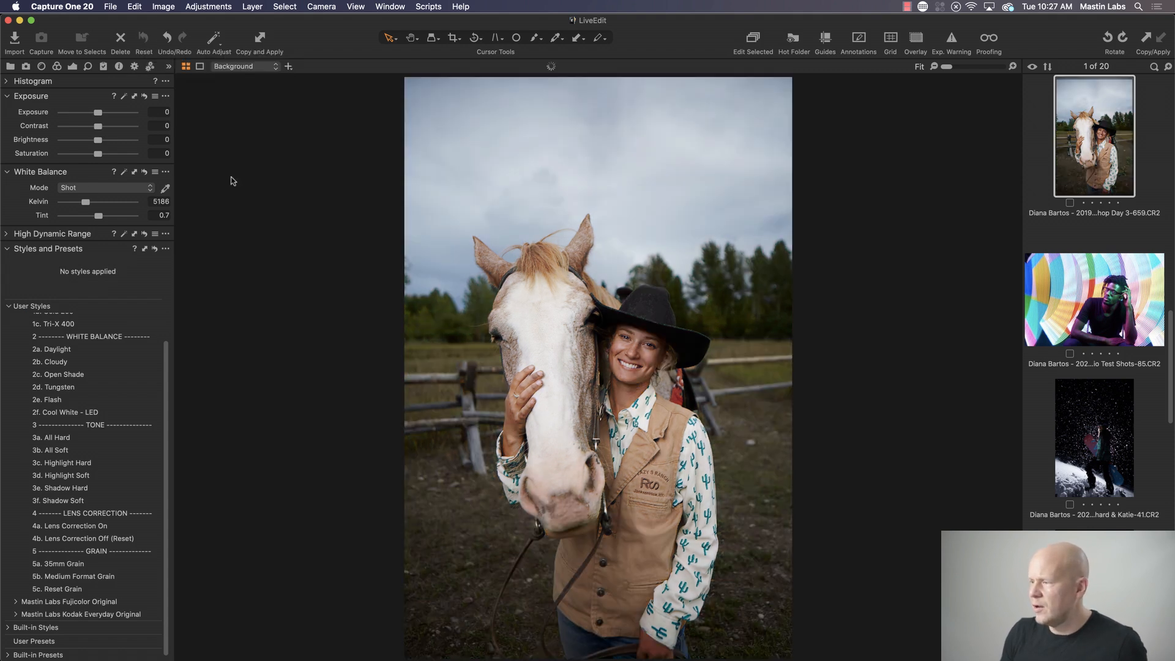
key("super+z")
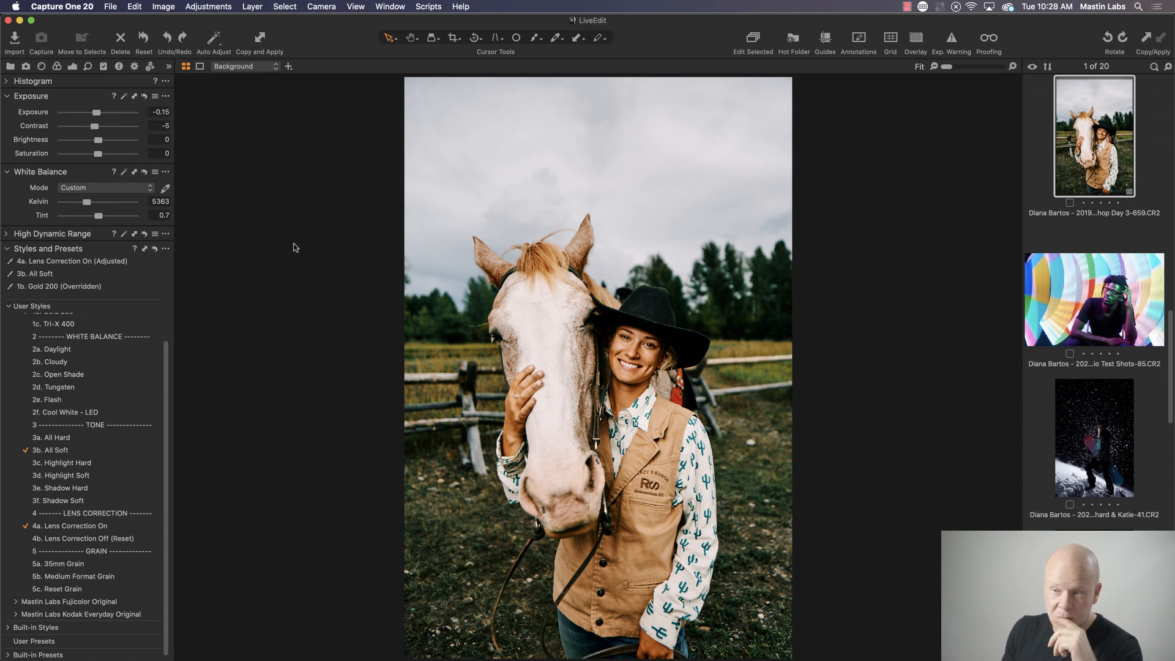
Step: Collapse the User Styles group in the list of styles and presets
left_click_drag(169, 375, 169, 329)
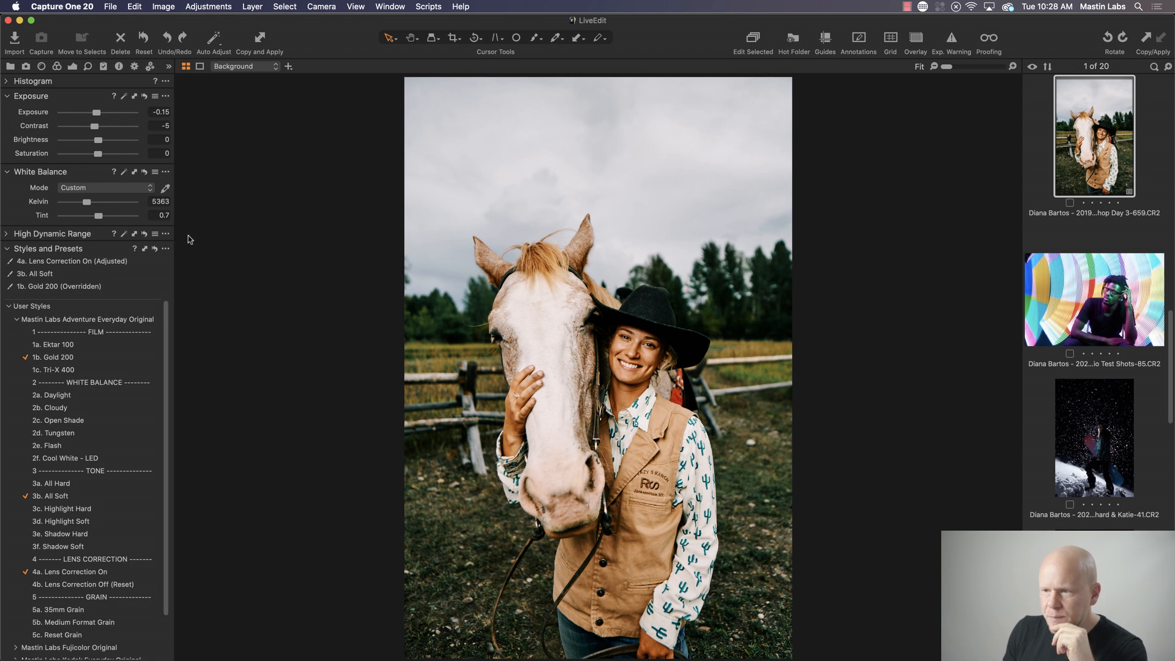
left_click(8, 307)
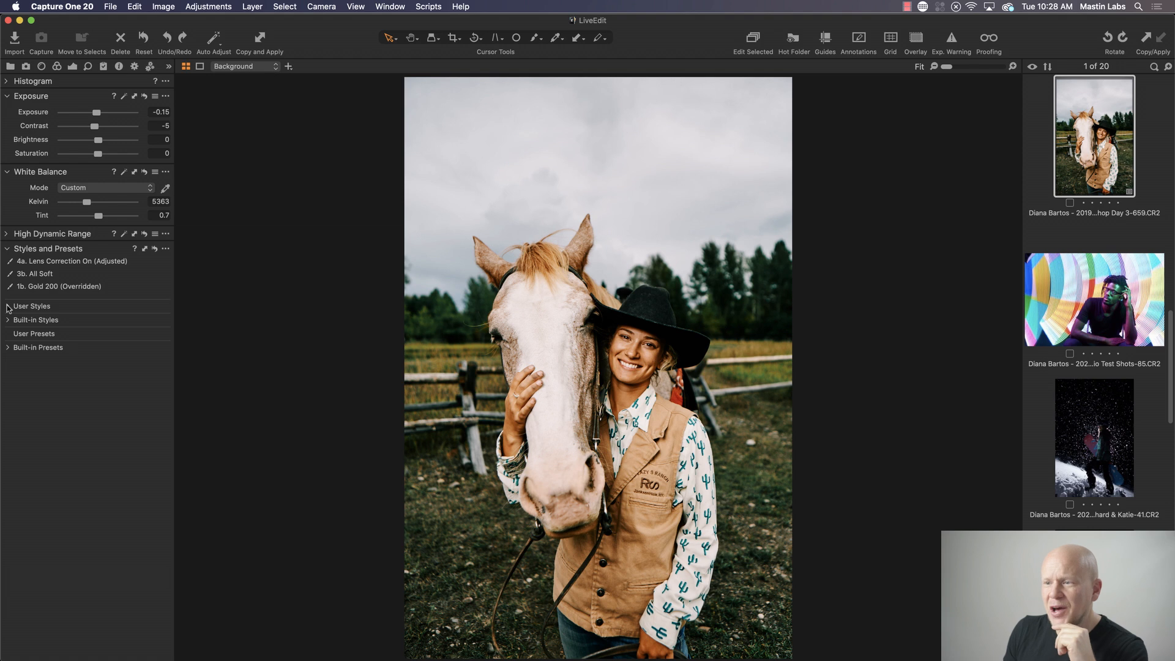
Step: Expand the Mastin Labs Fujicolor Original pack within User Styles, keeping the built-in styles collapsed
left_click(8, 320)
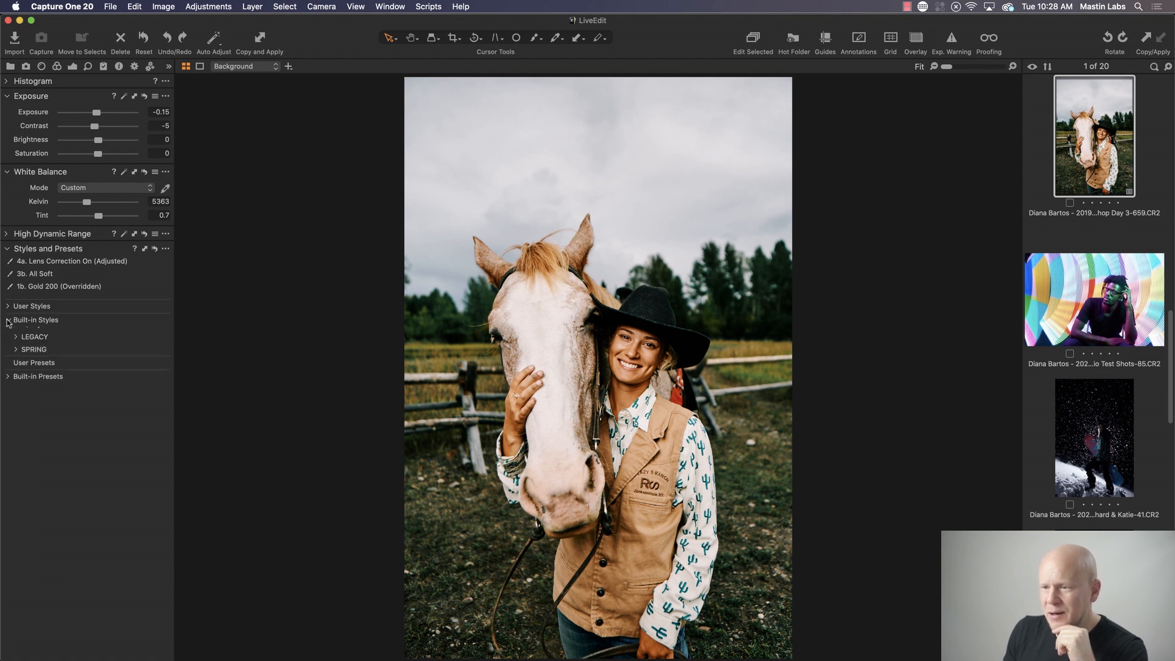
left_click(8, 320)
left_click(7, 306)
scroll(15, 362, "down", 1)
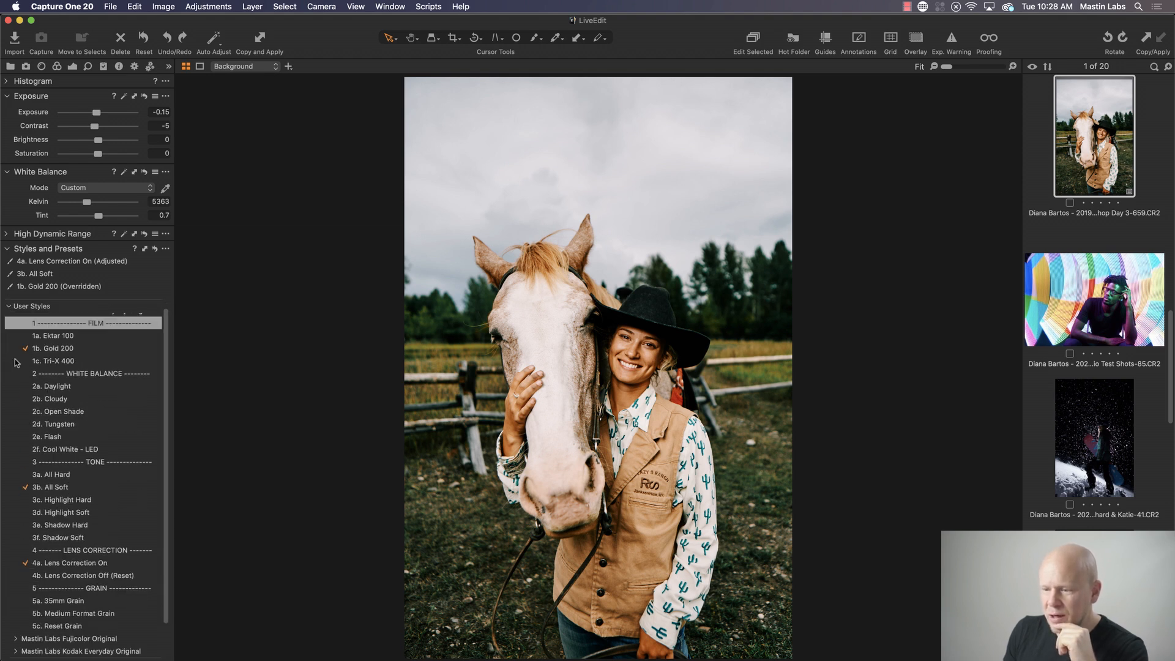
left_click(16, 640)
scroll(85, 551, "down", 3)
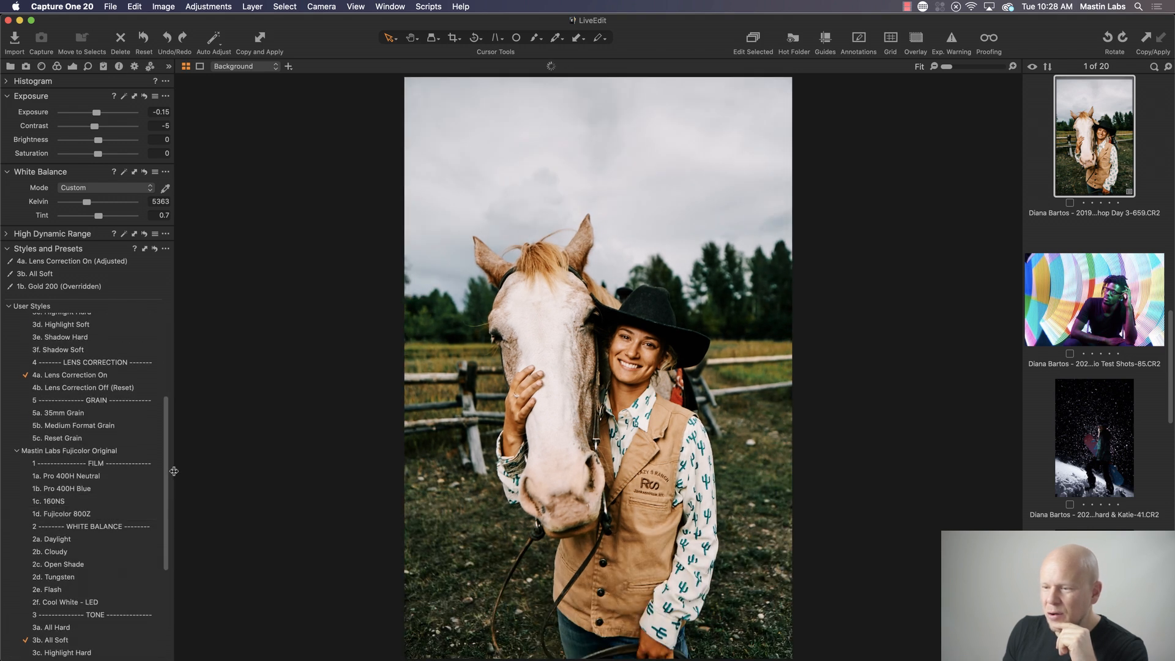
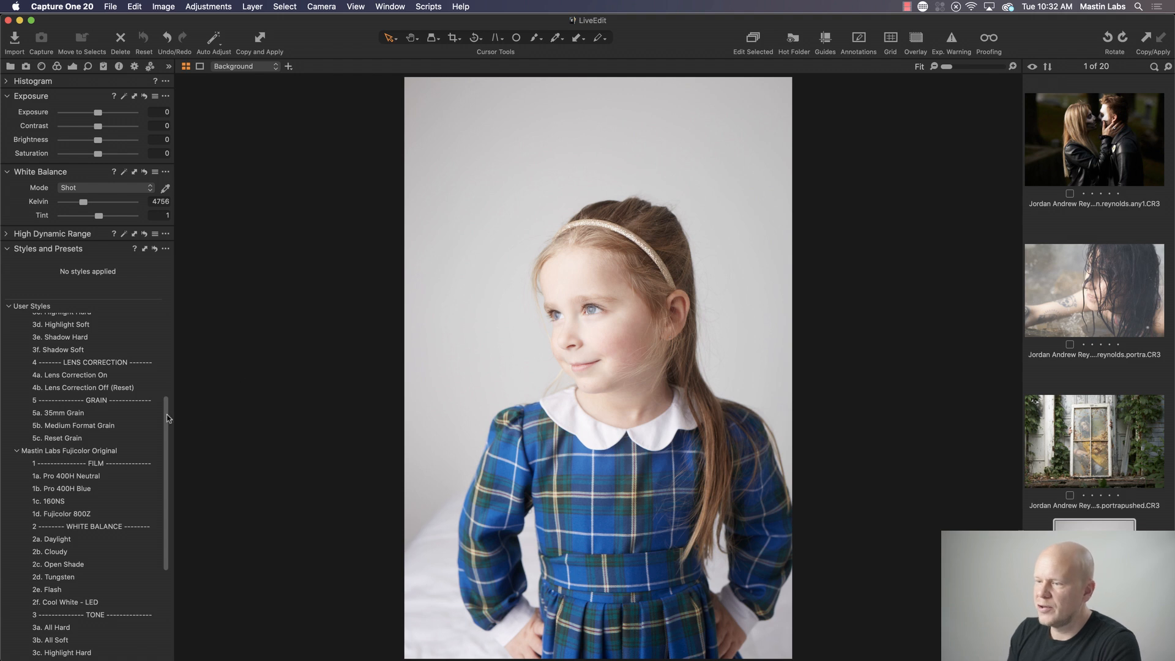
Step: Apply the 1a. Pro 400H Neutral film style to the portrait of the girl in the plaid dress
scroll(169, 415, "up", 1)
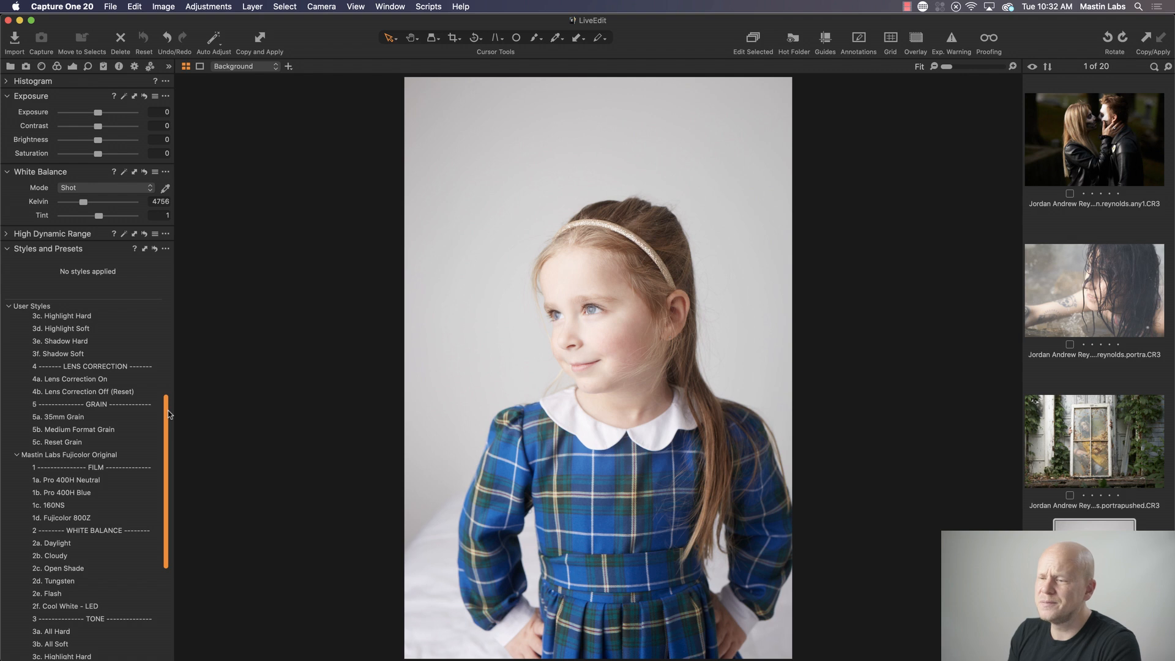
left_click_drag(168, 410, 184, 432)
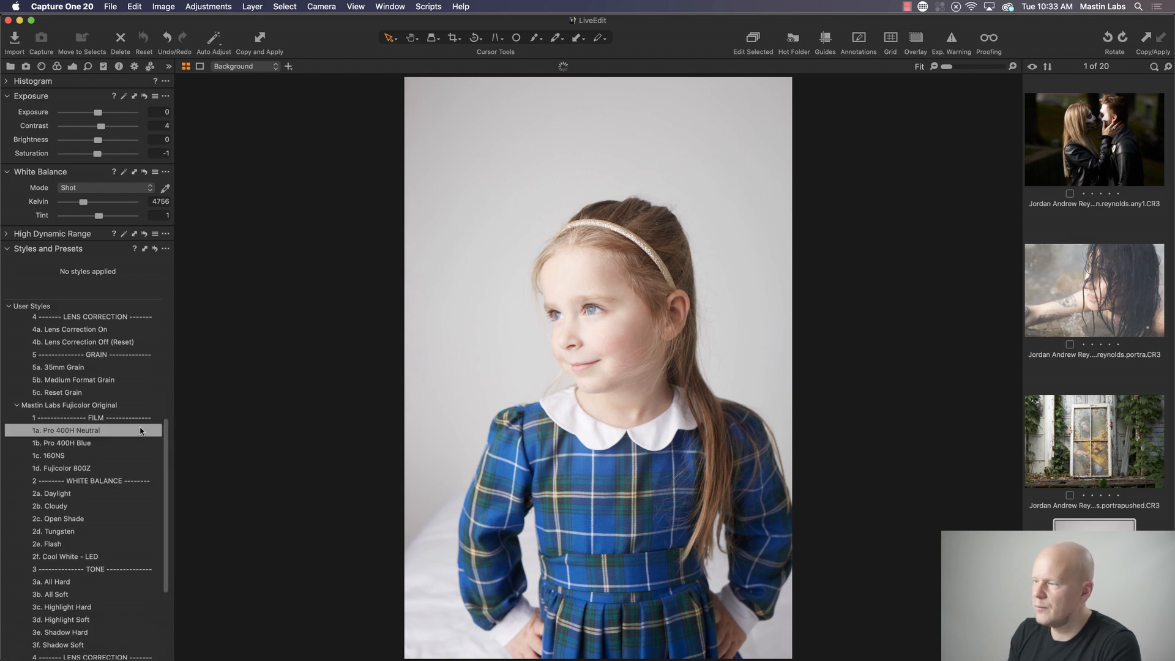
left_click(140, 430)
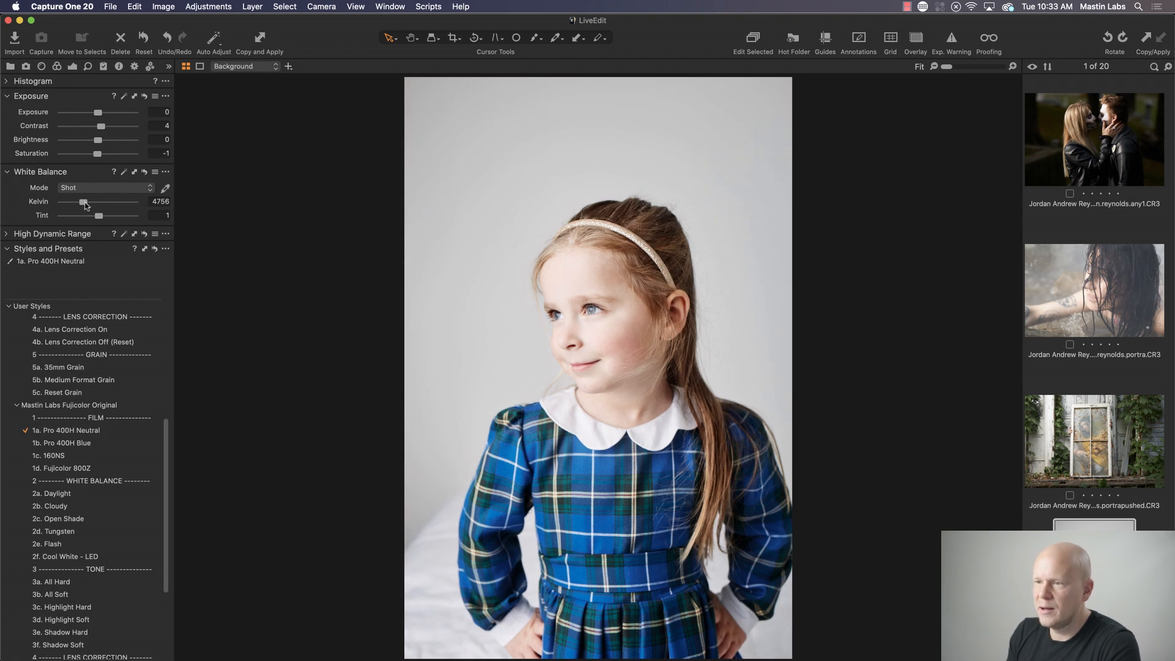
Step: Adjust the girl portrait's white balance to 5003 Kelvin with a tint of -0.2
left_click_drag(85, 202, 86, 202)
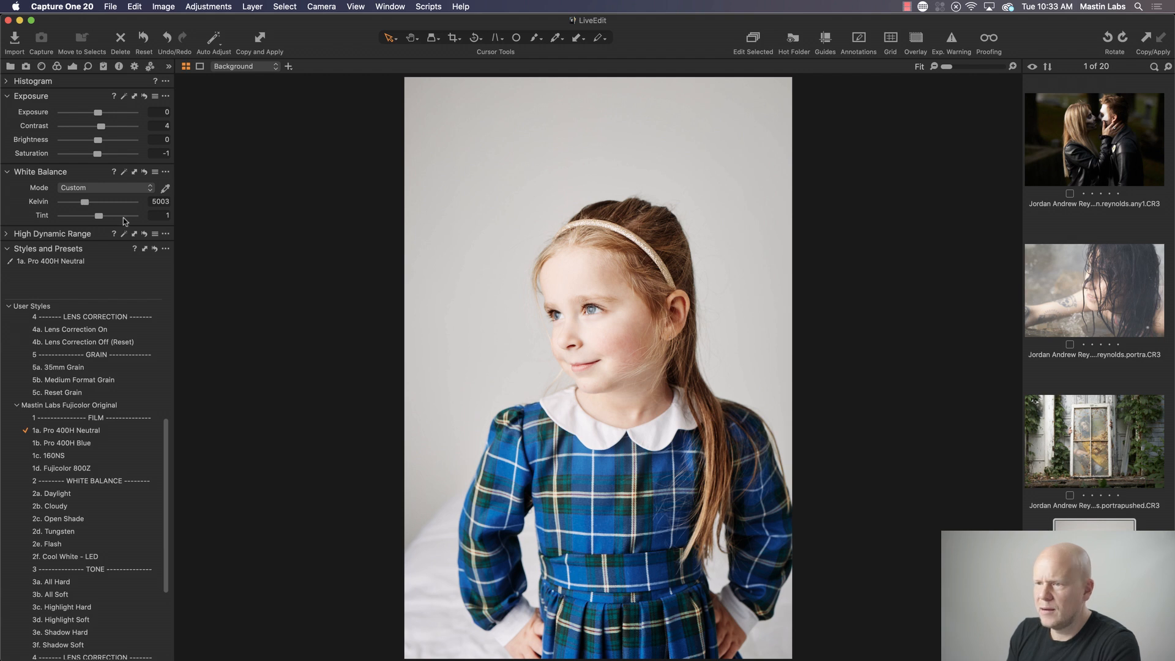
left_click(99, 216)
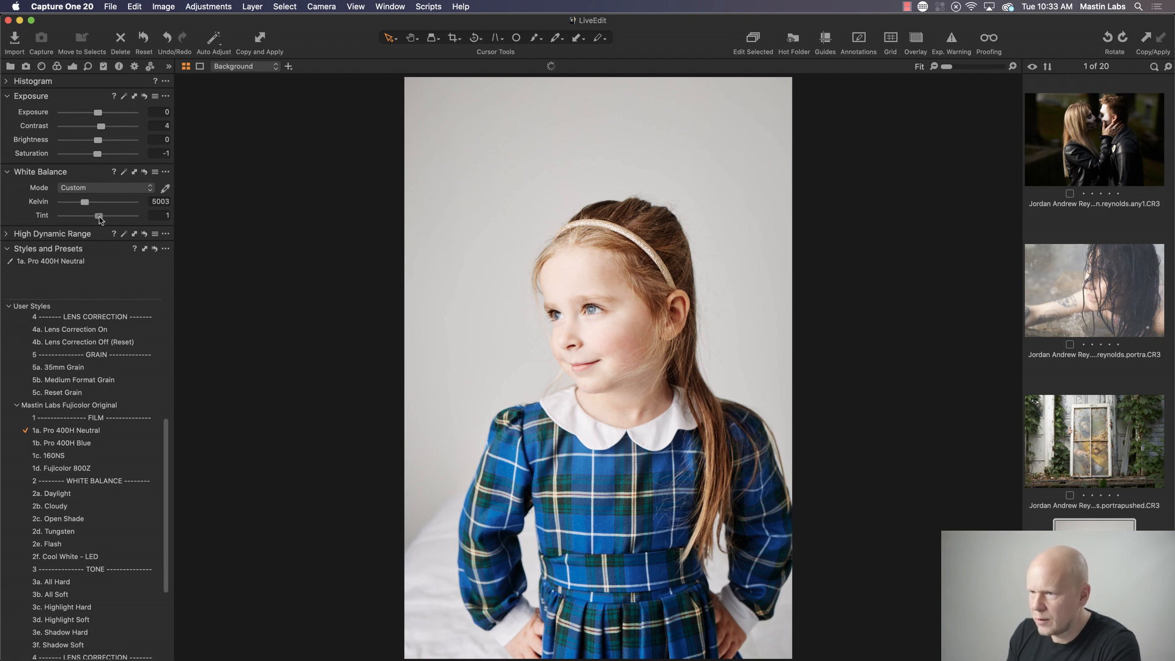
left_click_drag(100, 218, 99, 217)
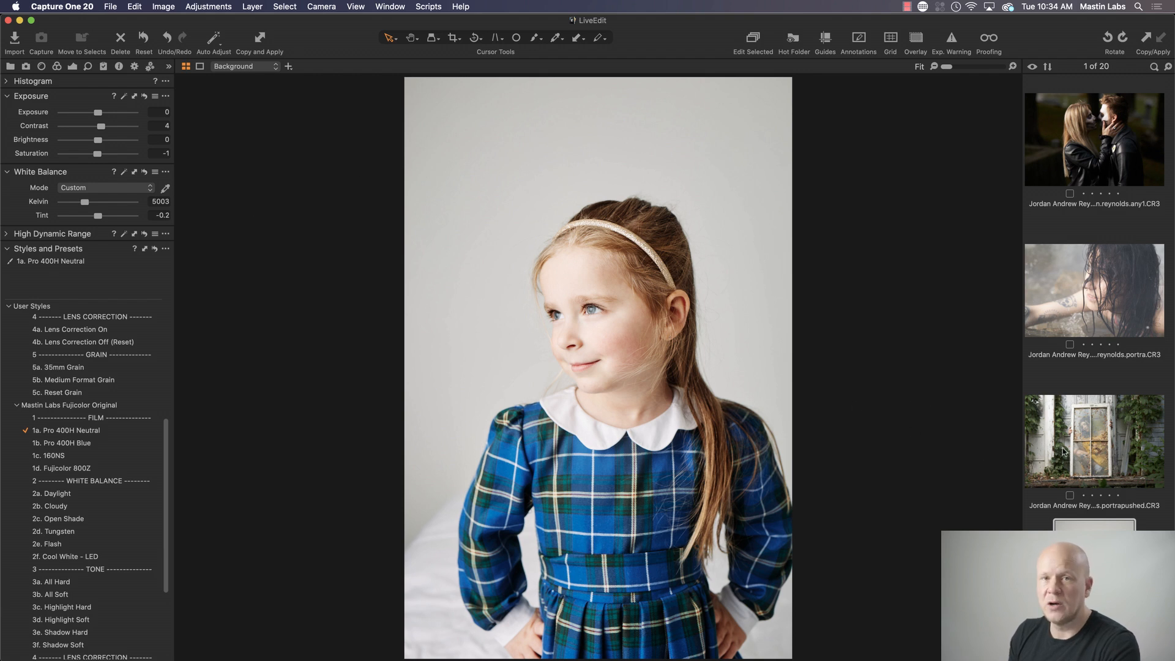
Step: Open the photo of the woman behind the old window frame and narrow the thumbnail browser to enlarge the viewer
scroll(1088, 452, "down", 1)
scroll(1088, 449, "up", 1)
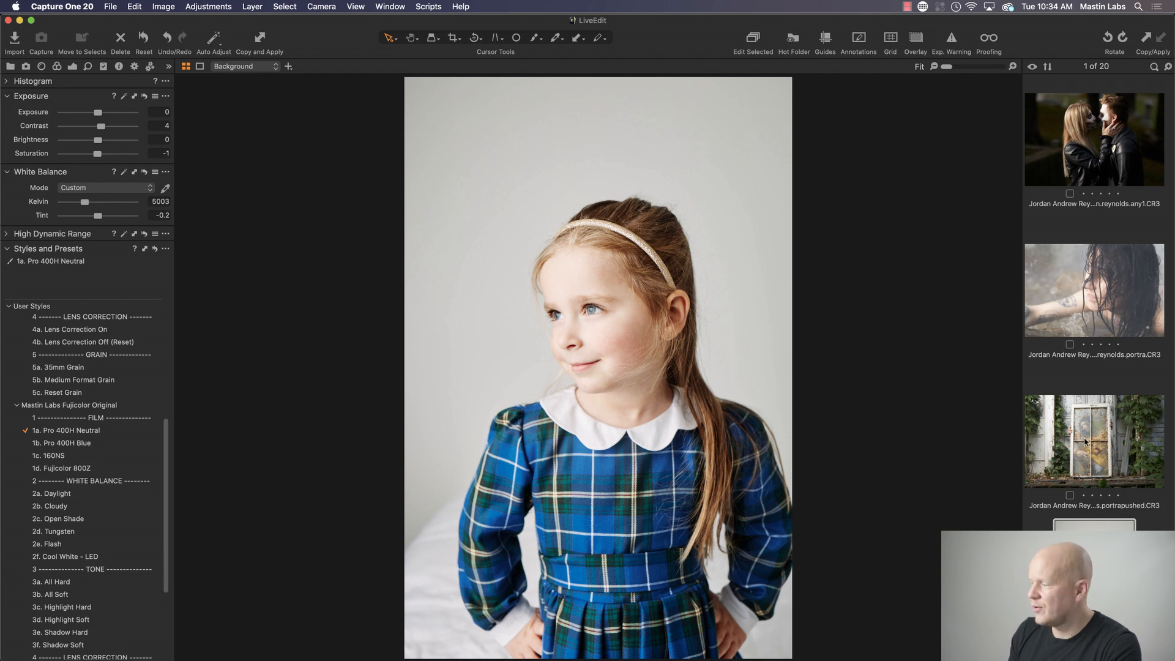
left_click(1090, 439)
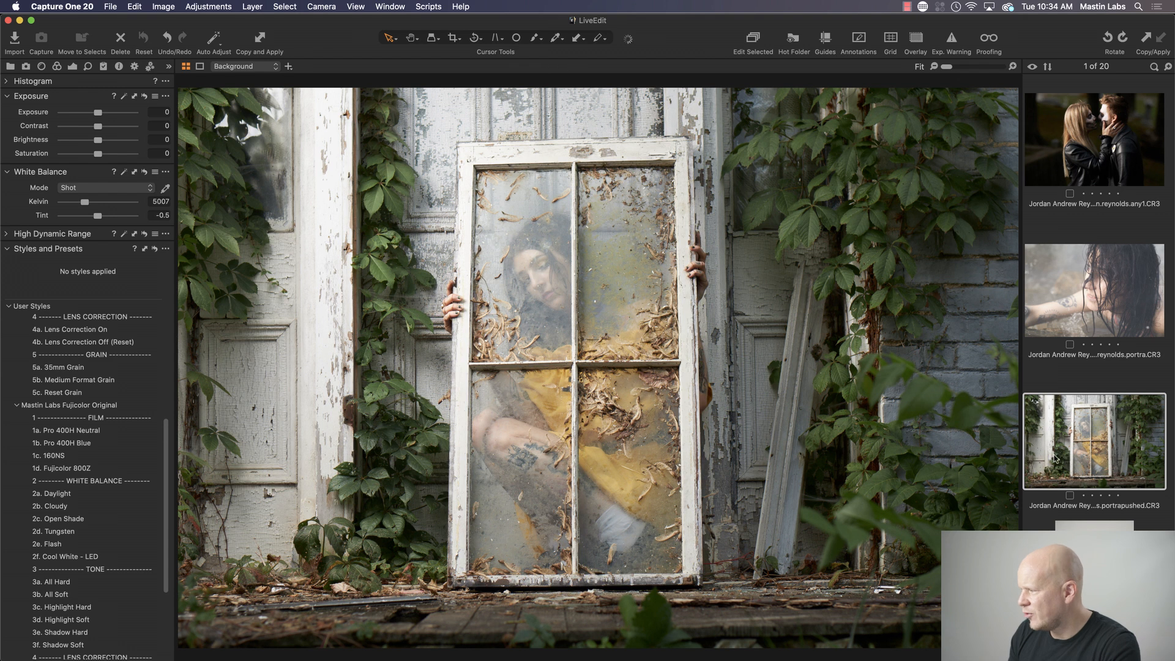
left_click_drag(1022, 445, 966, 447)
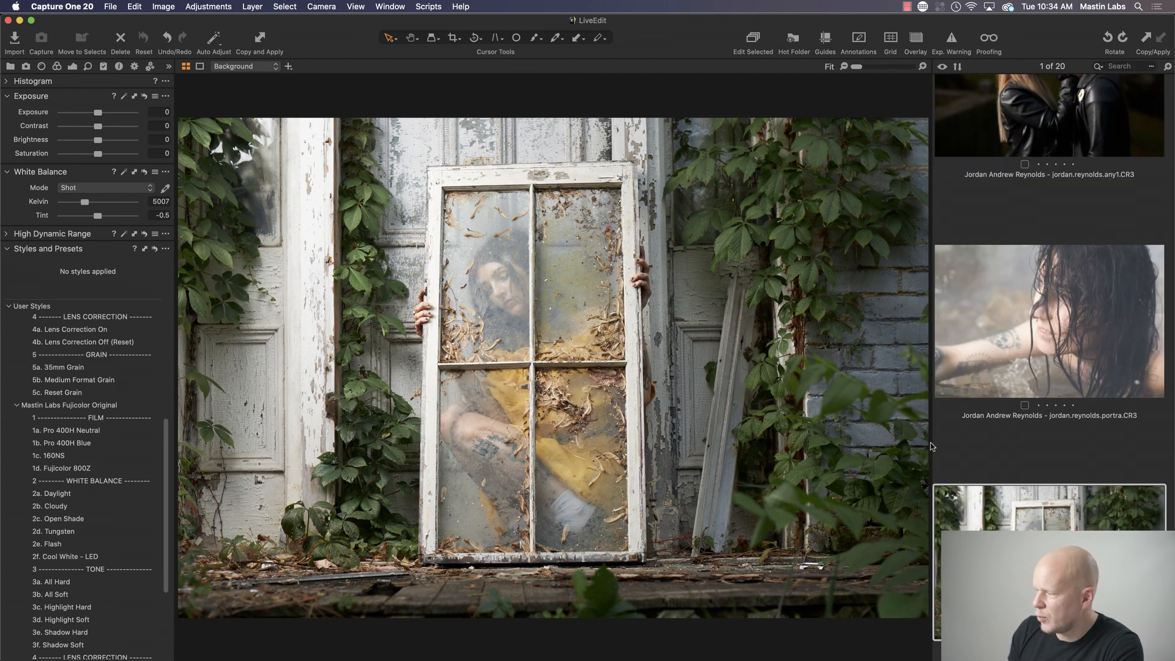
left_click_drag(932, 442, 1057, 441)
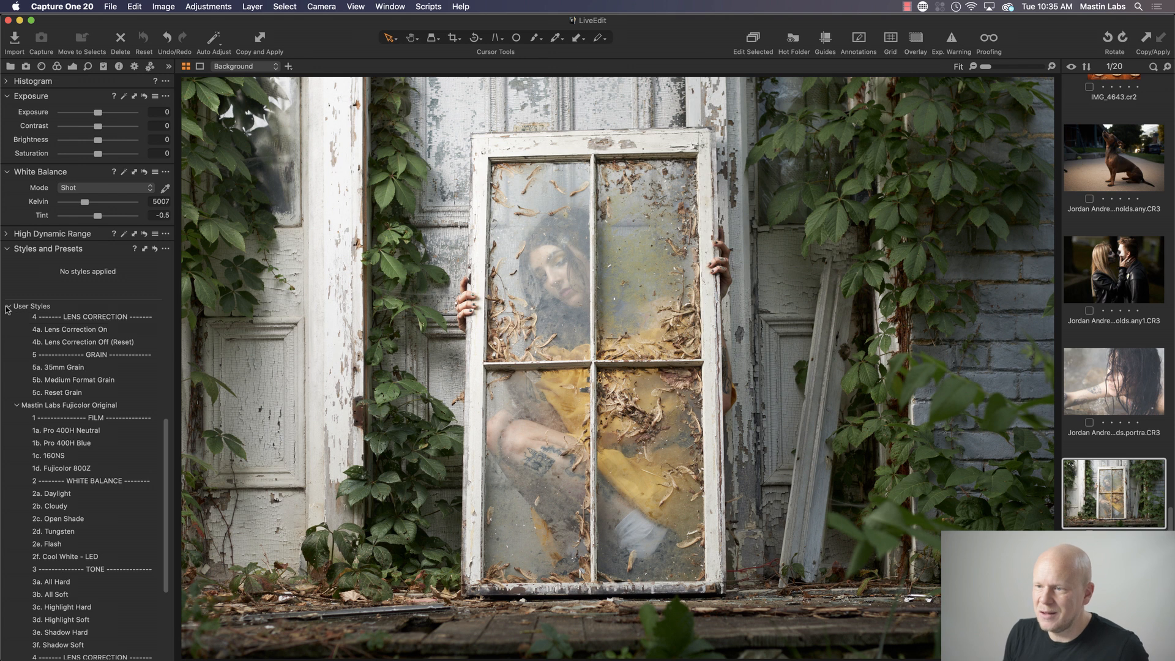
Step: Collapse the Fujicolor Original pack and apply the 1a. Ektar 100 style from Mastin Labs Adventure Everyday Original to the window photo
scroll(123, 447, "down", 1)
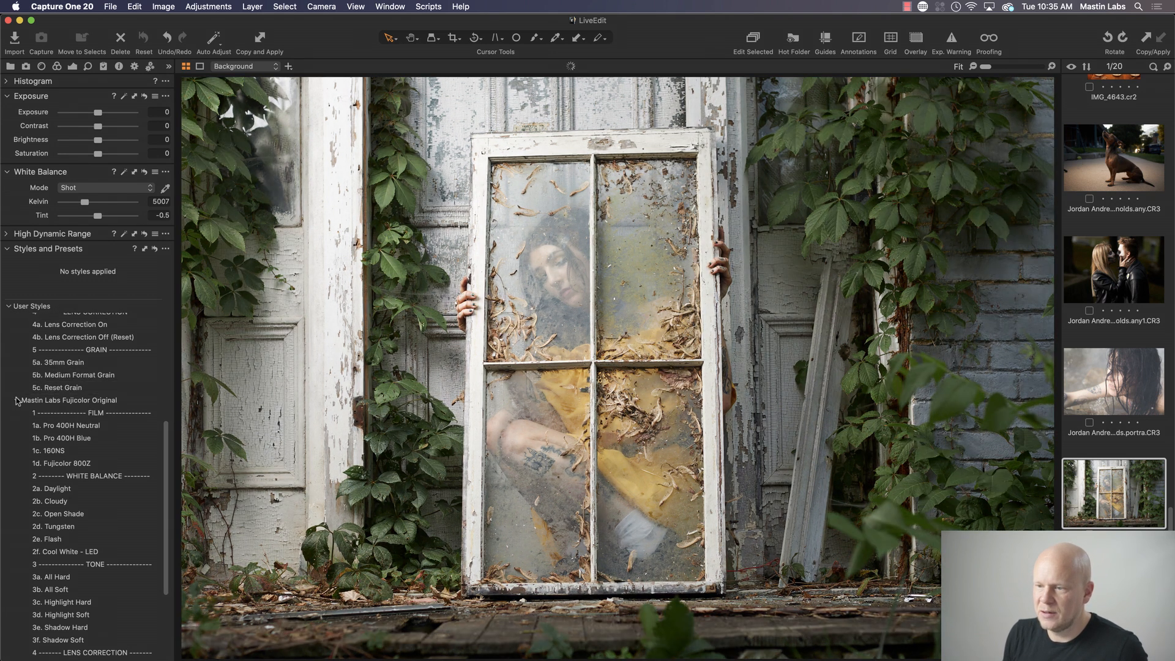
left_click(17, 401)
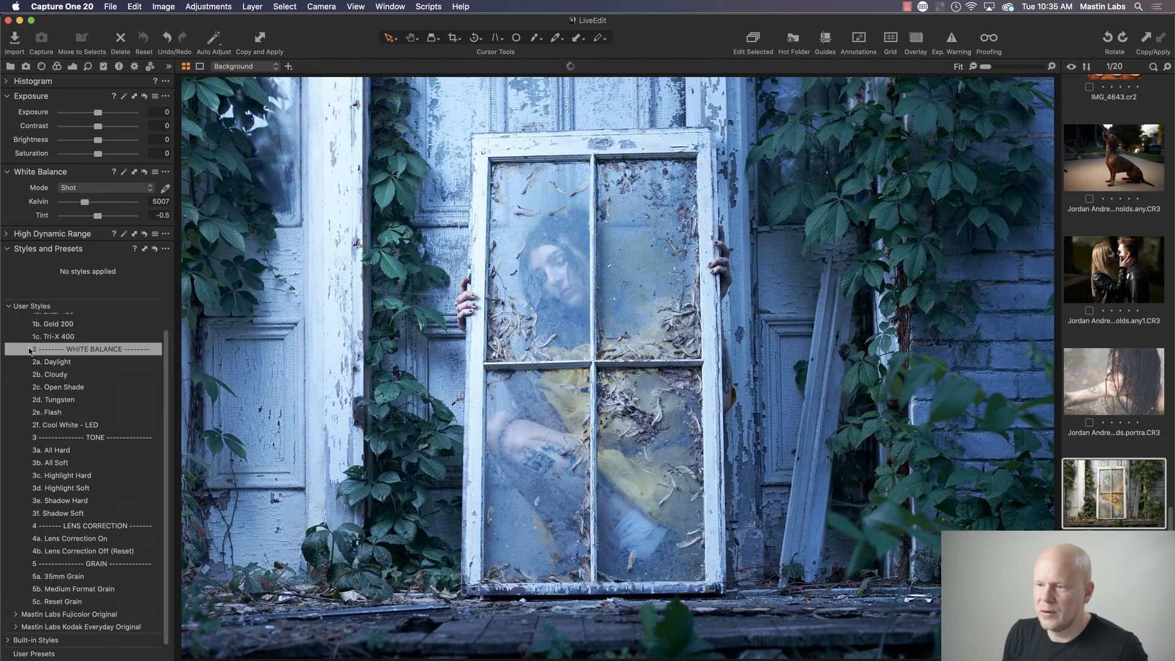
scroll(30, 351, "up", 4)
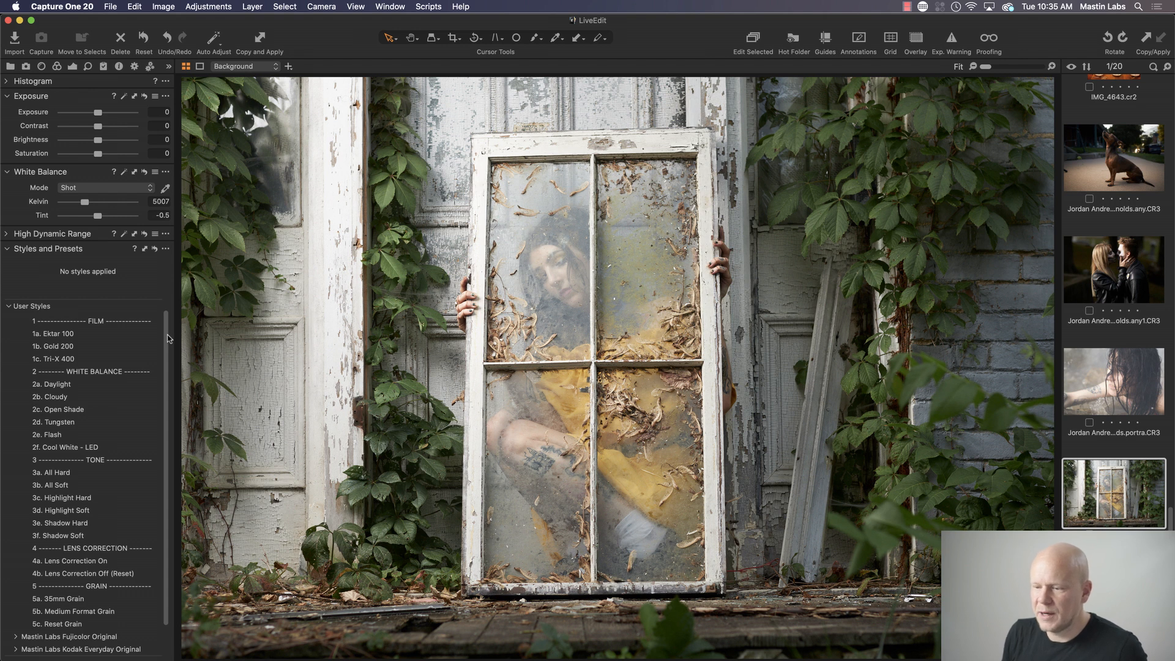
scroll(169, 339, "up", 2)
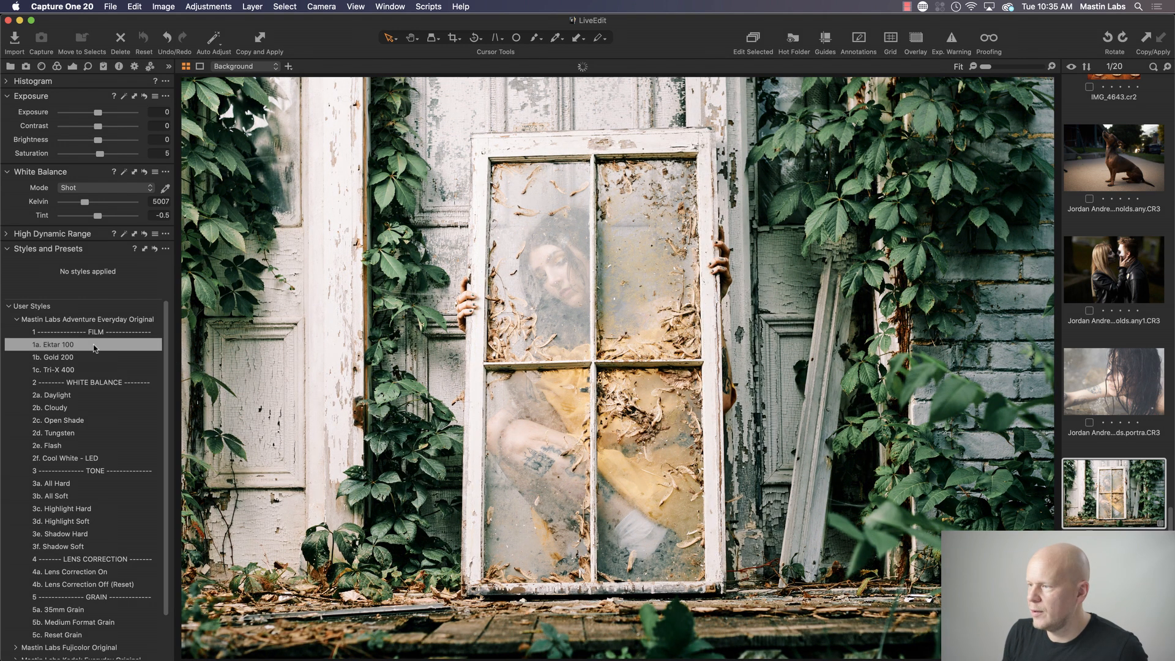
left_click(95, 347)
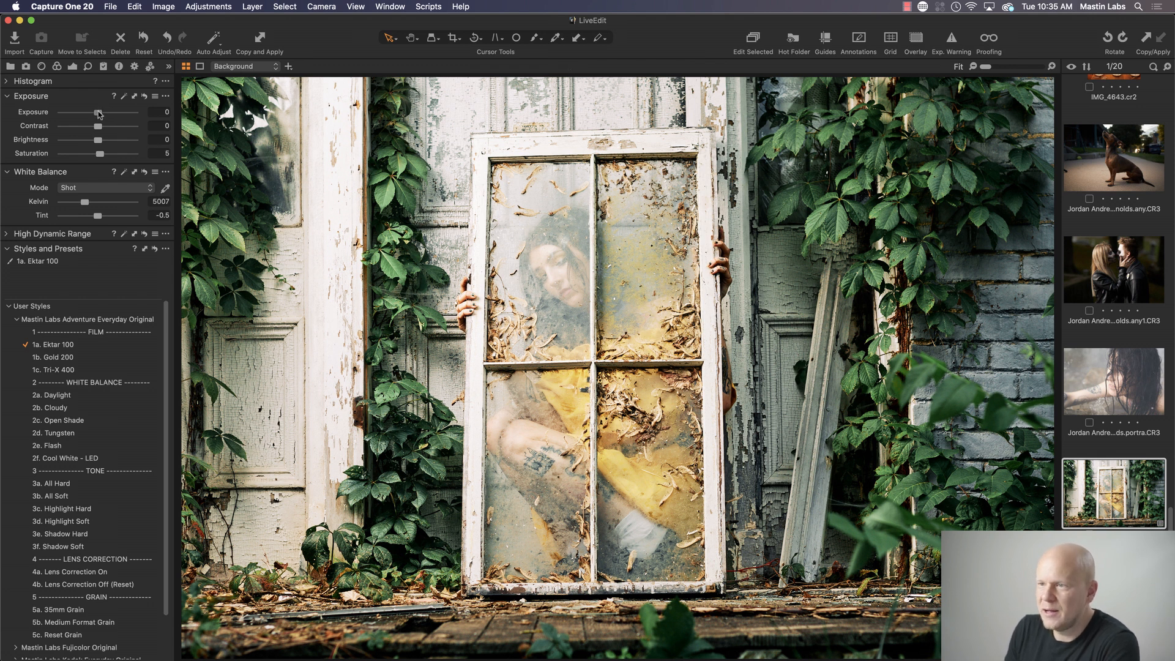
Step: Lower the window photo's exposure to -0.35 and shift its white balance tint to 1.9
left_click_drag(98, 113, 94, 114)
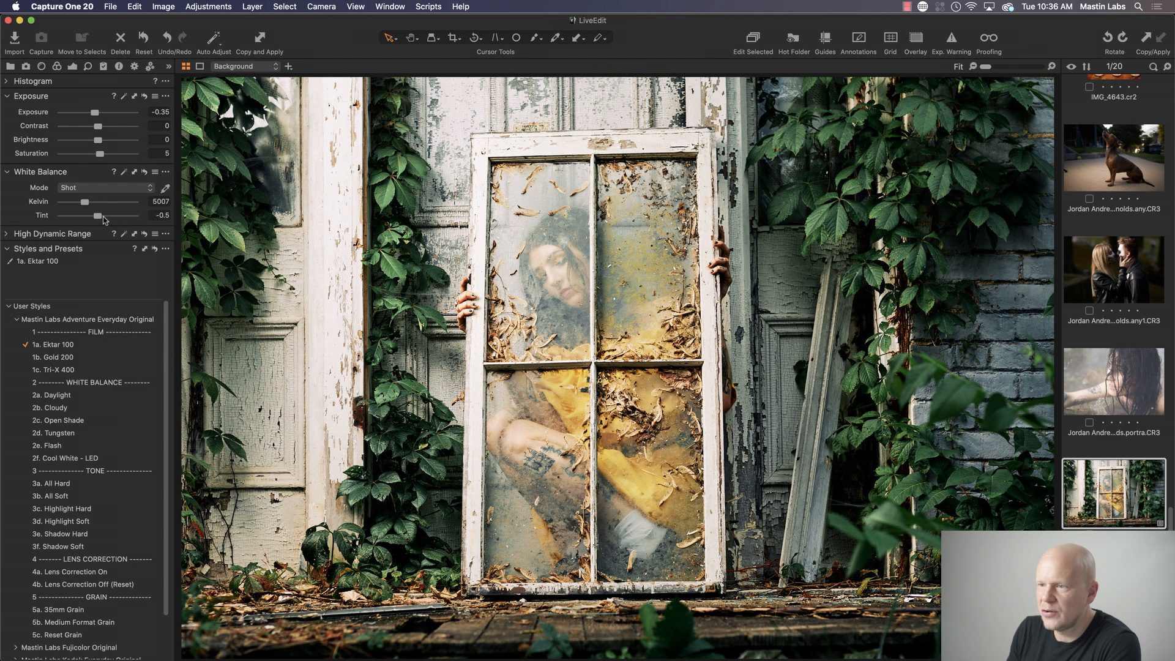
left_click_drag(98, 218, 98, 218)
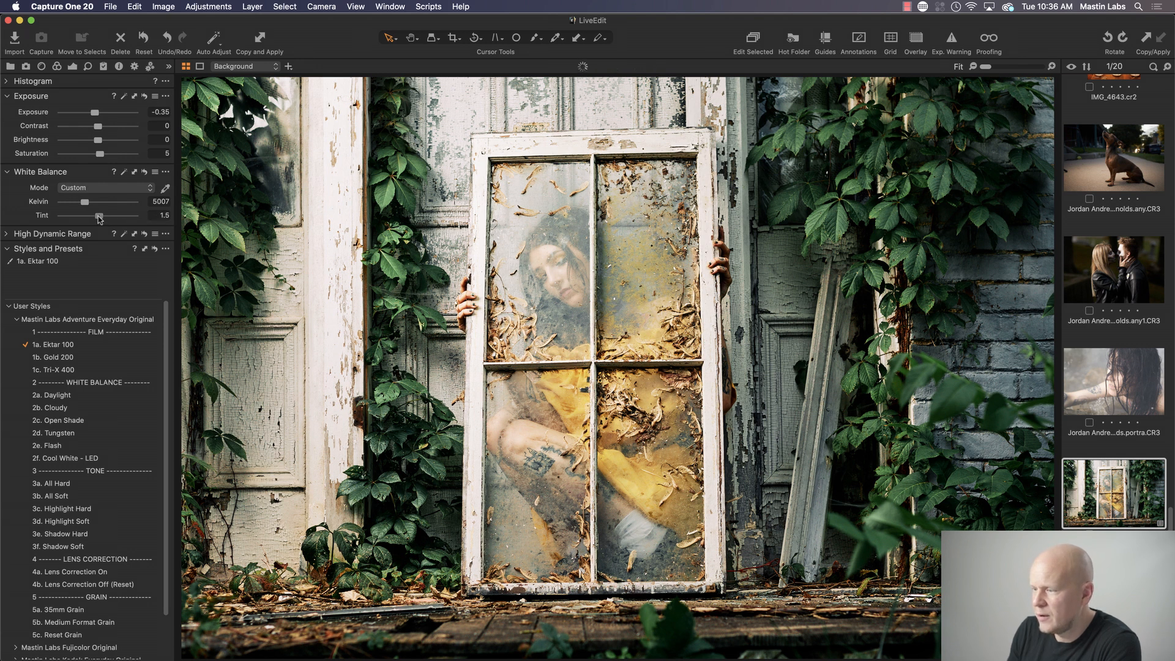
left_click_drag(101, 219, 99, 219)
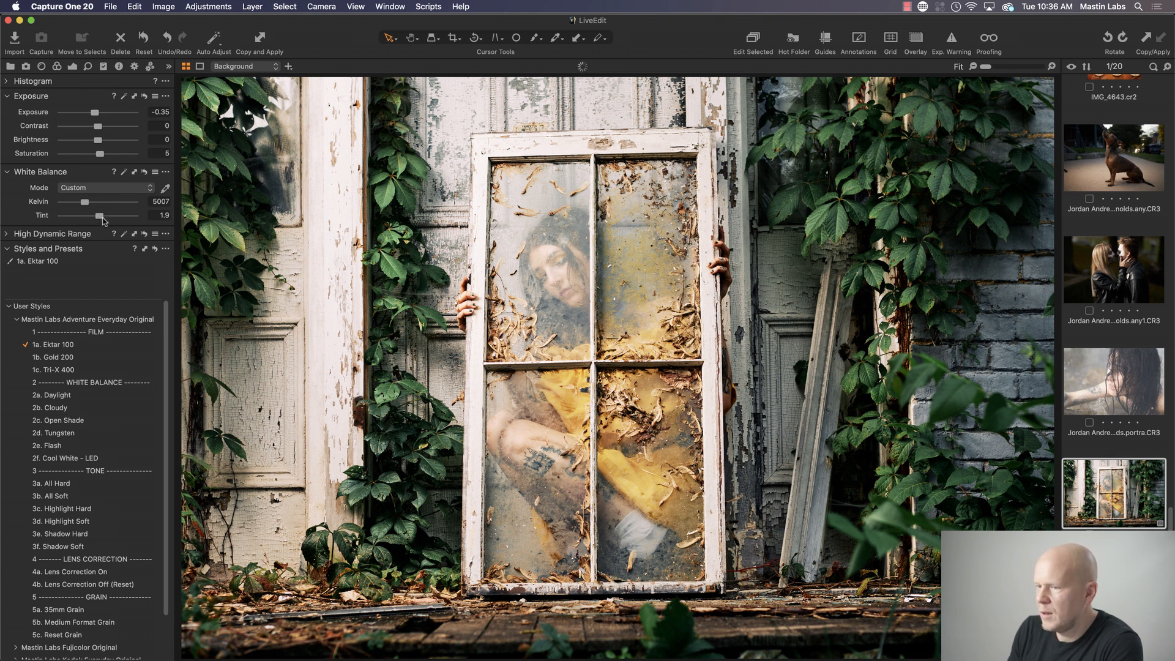
Step: Add the 4a. Lens Correction On and 3d. Highlight Soft styles to the window photo
left_click(118, 573)
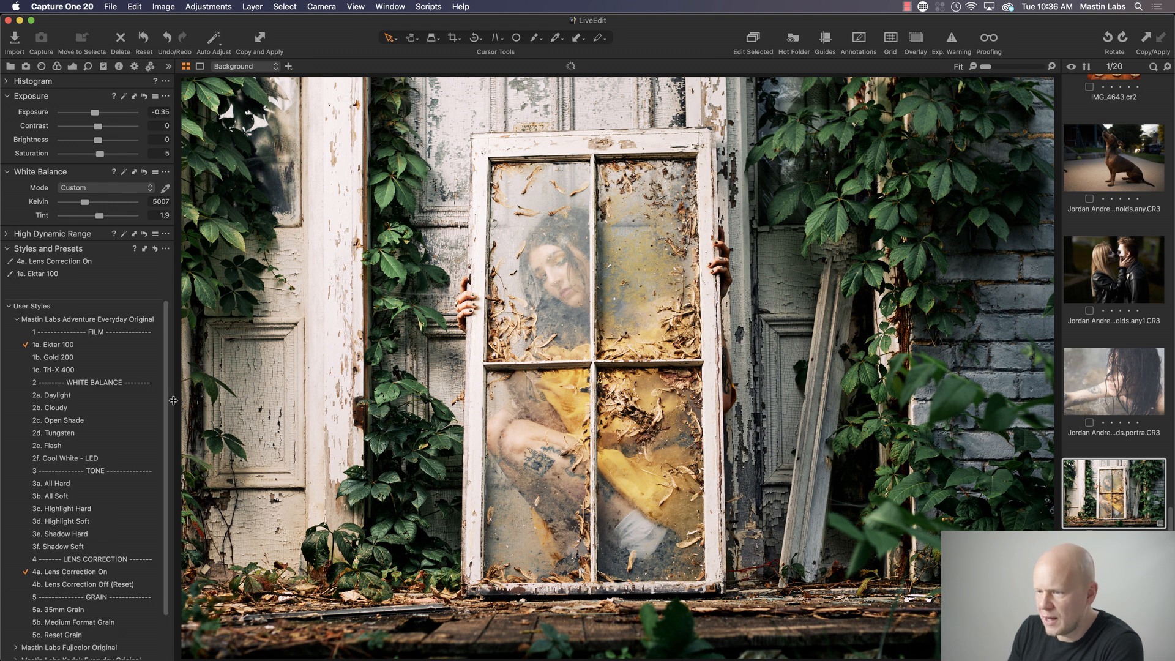
left_click_drag(166, 392, 167, 411)
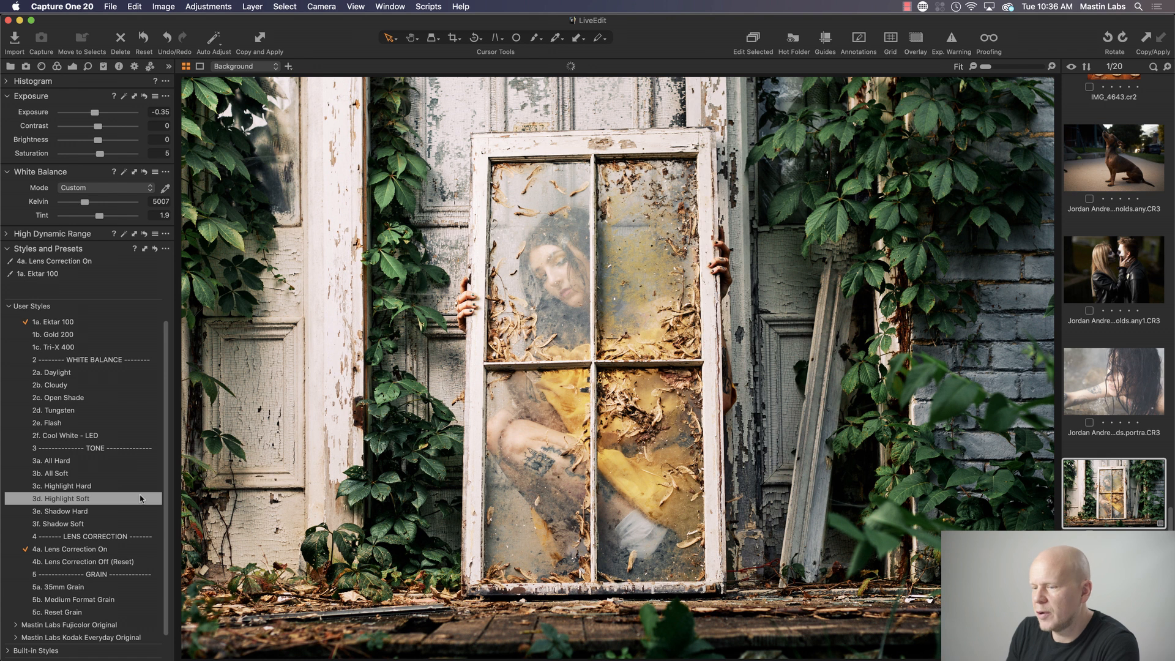
left_click(131, 501)
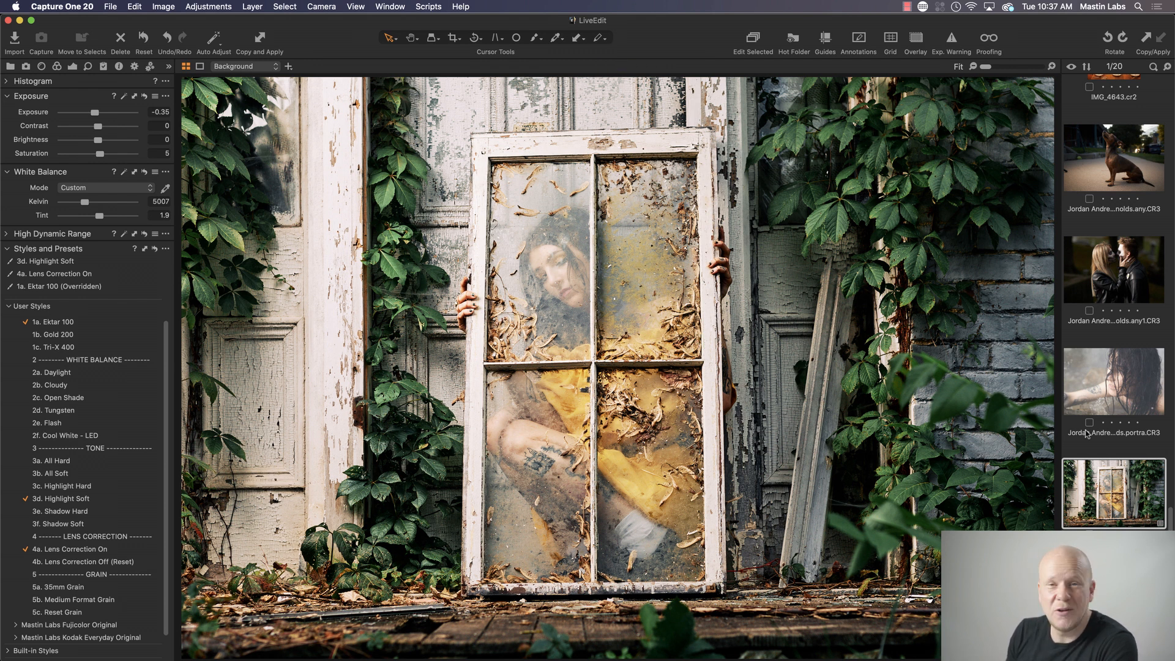
Step: Open DSC06355.ARW, the dark studio portrait of the man resting his chin on his hand
scroll(1093, 424, "up", 2)
scroll(1093, 424, "up", 5)
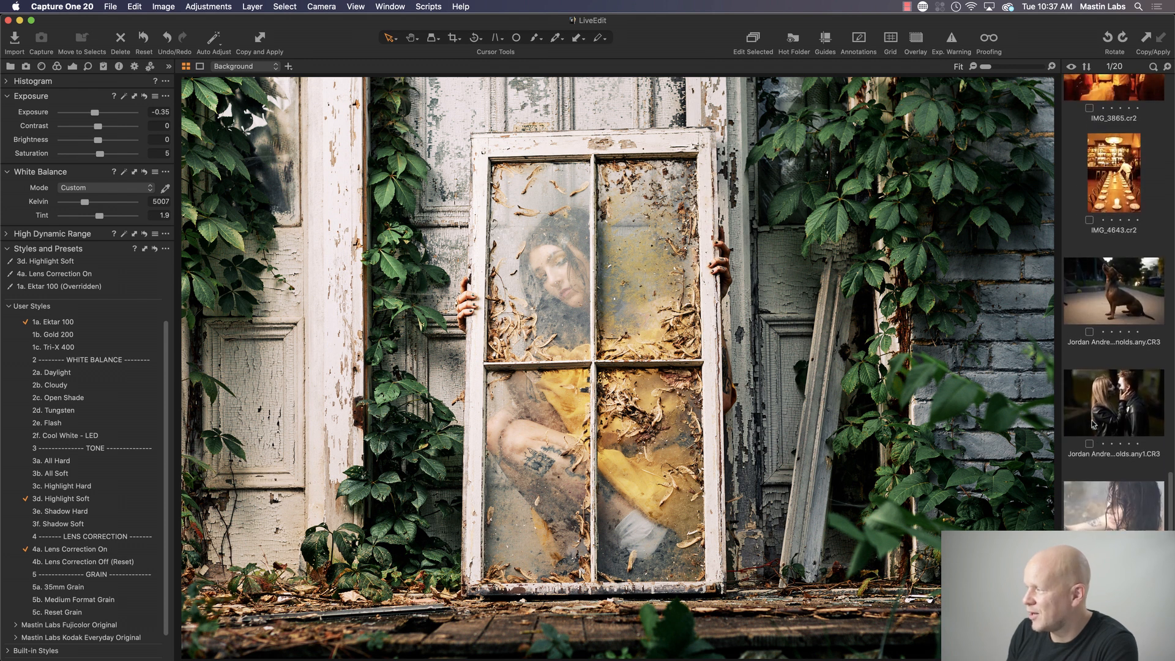
scroll(1093, 424, "up", 3)
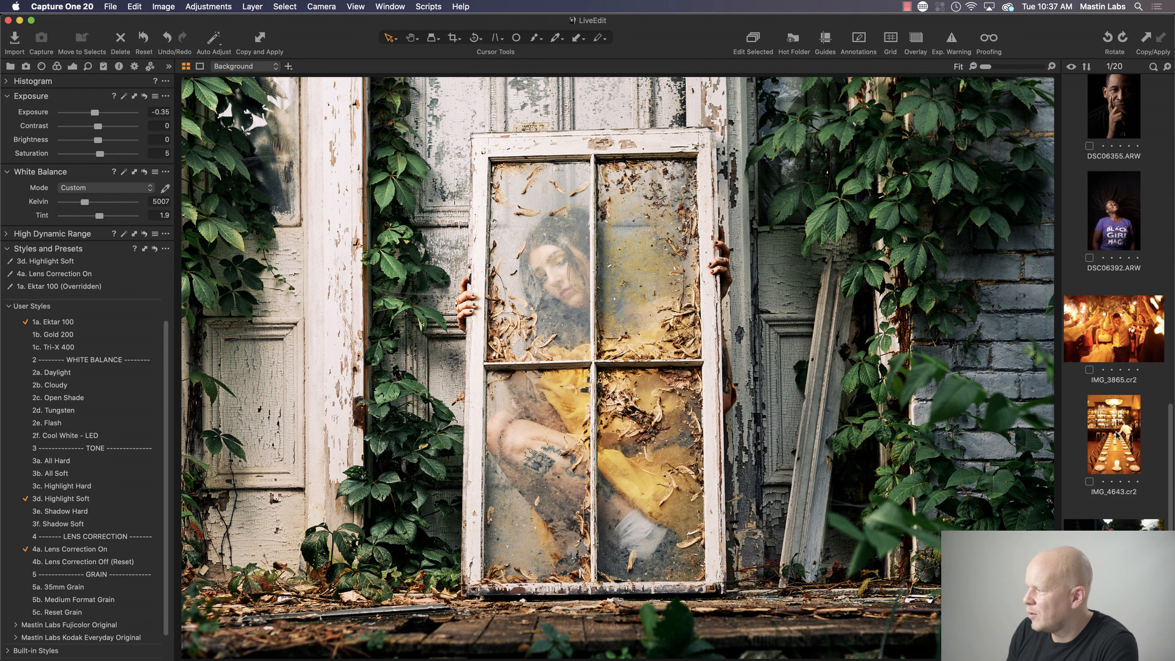
scroll(1106, 434, "up", 6)
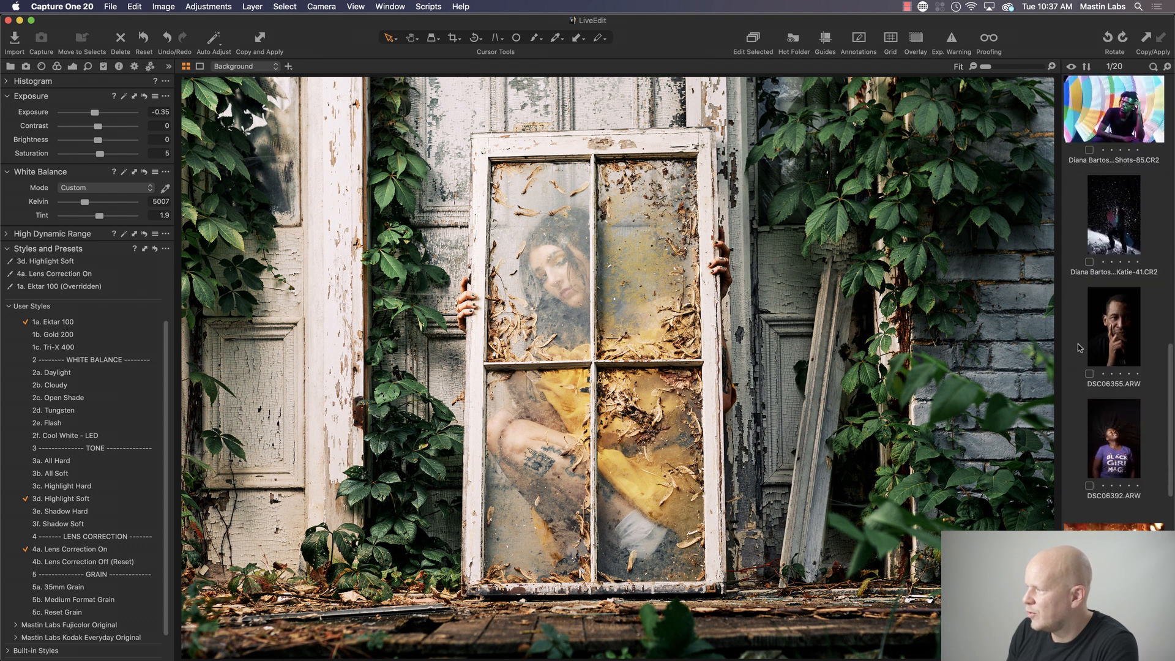
scroll(1081, 349, "up", 1)
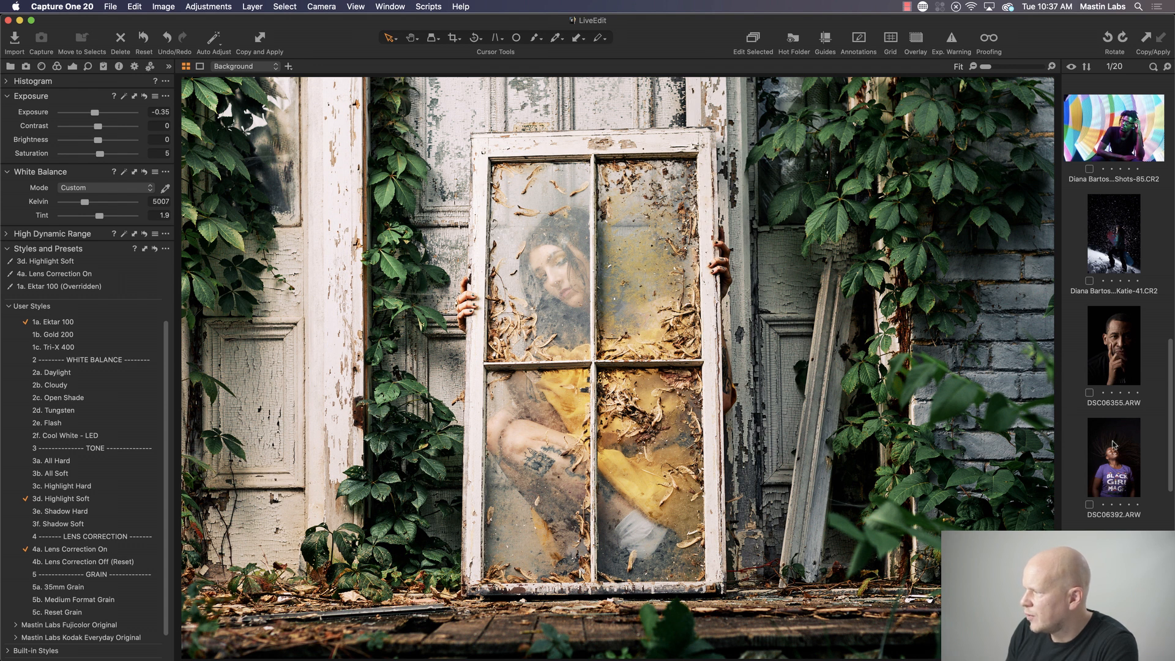
left_click(1124, 354)
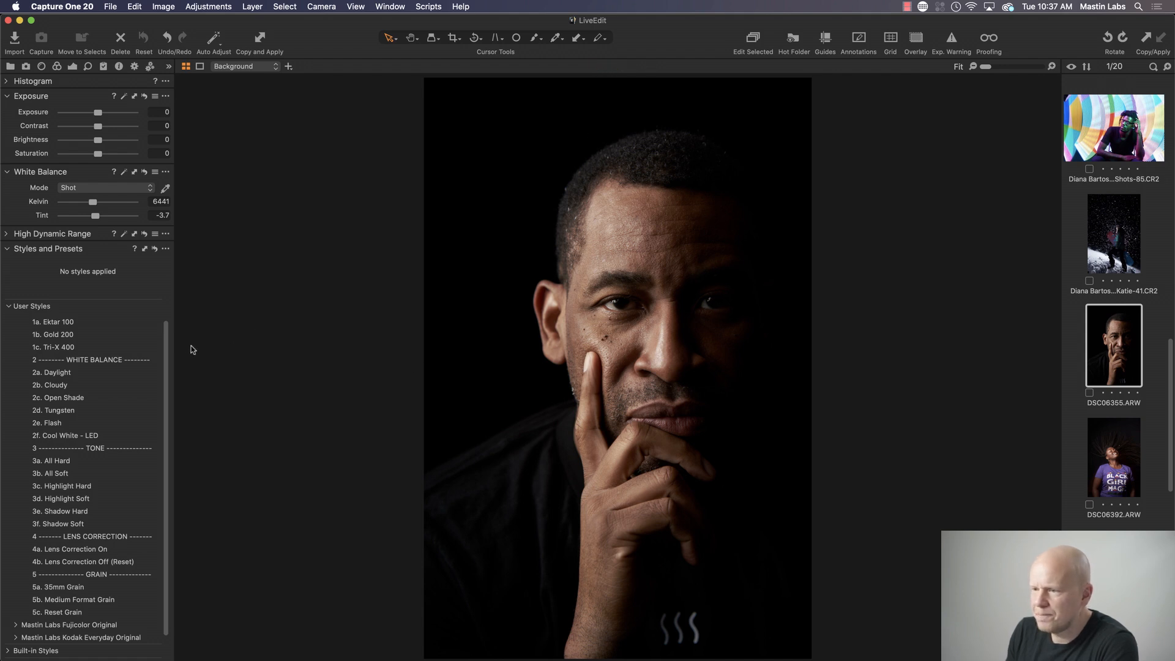
Step: Collapse the Adventure Everyday pack and apply 1a. Pro 400H Neutral from Mastin Labs Fujicolor Original to the man's portrait
scroll(169, 338, "up", 2)
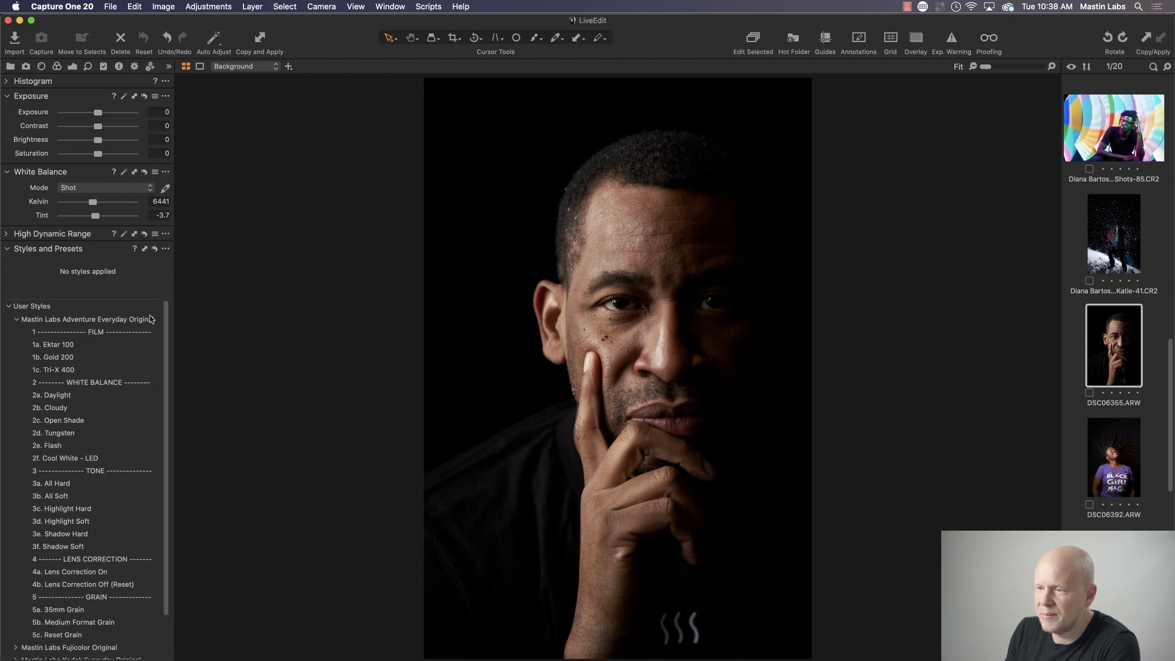
left_click(15, 321)
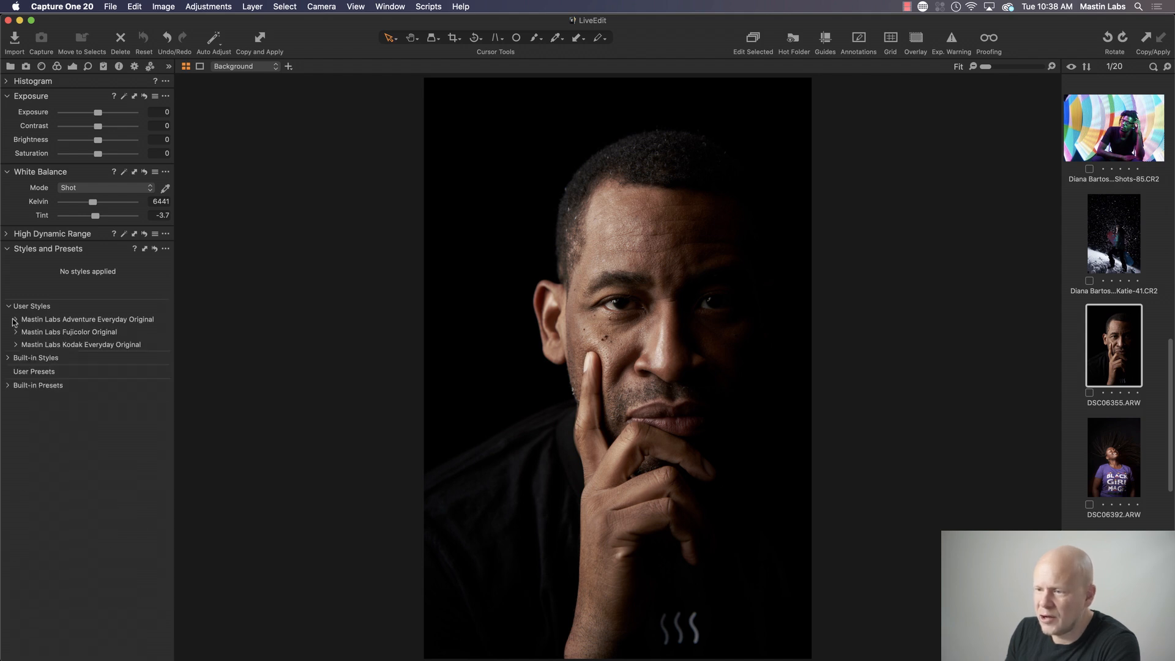
left_click(15, 333)
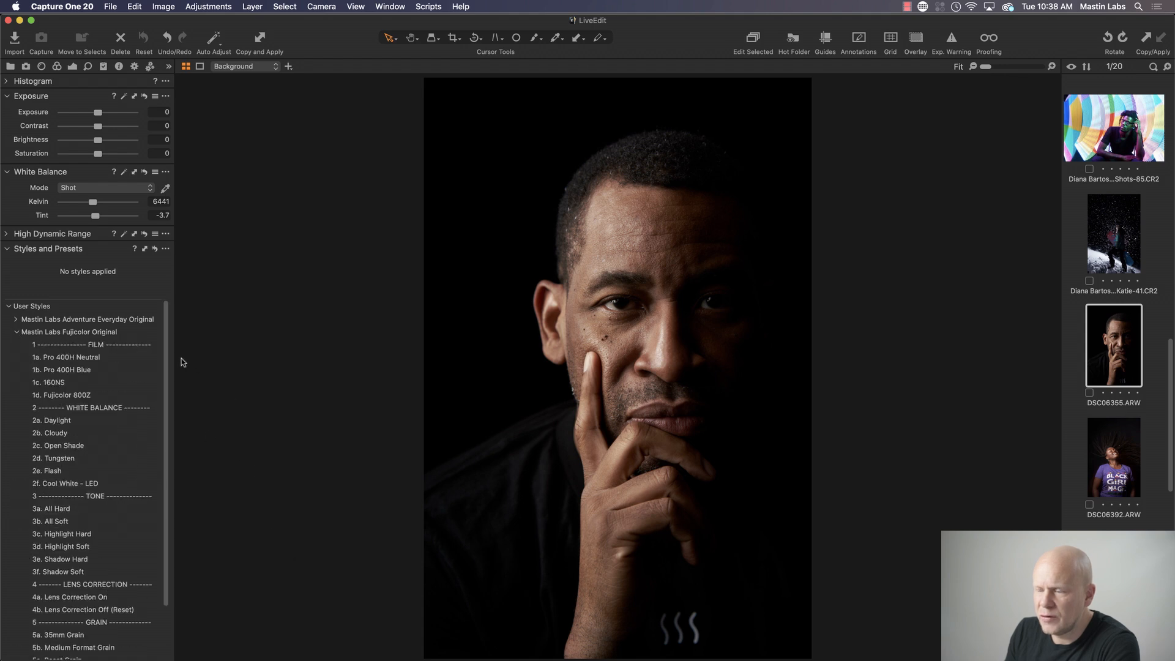
left_click(105, 357)
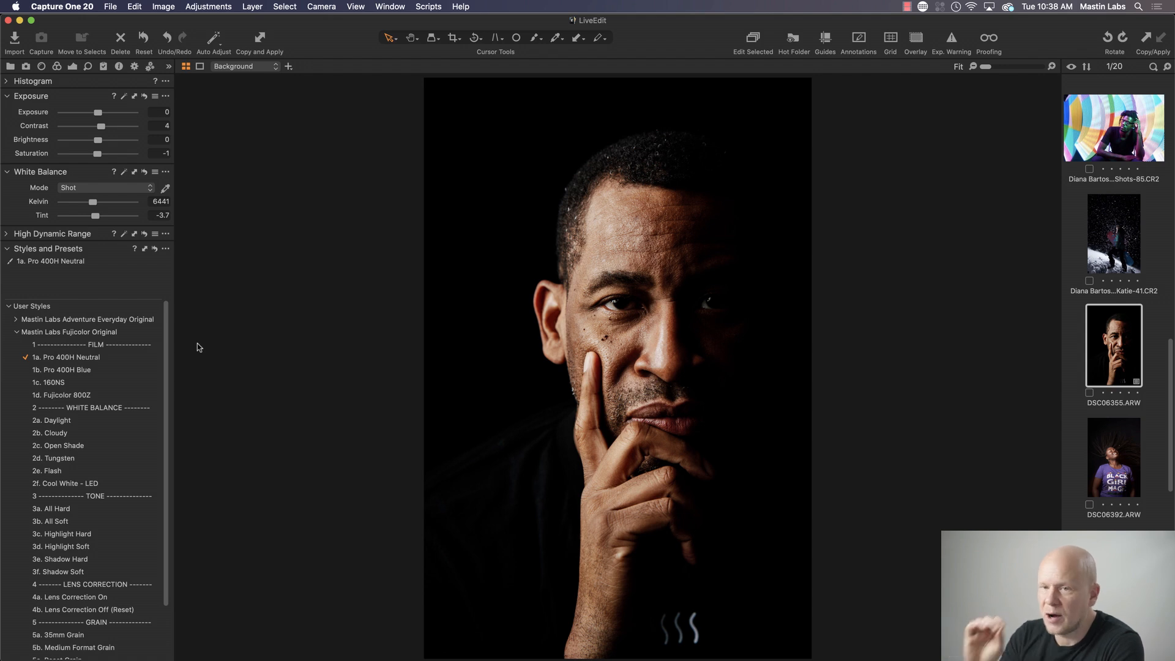
Step: Reset the man's portrait to its original look and reapply 1a. Pro 400H Neutral together with the 3b. All Soft tone style
left_click(143, 38)
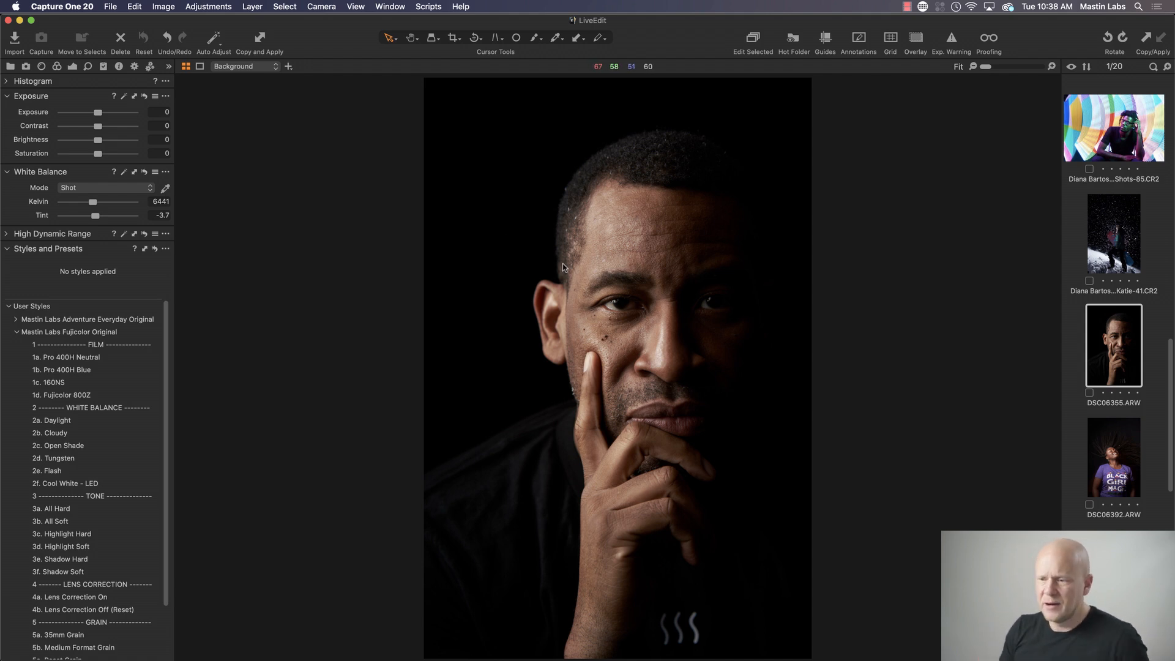
left_click(97, 357)
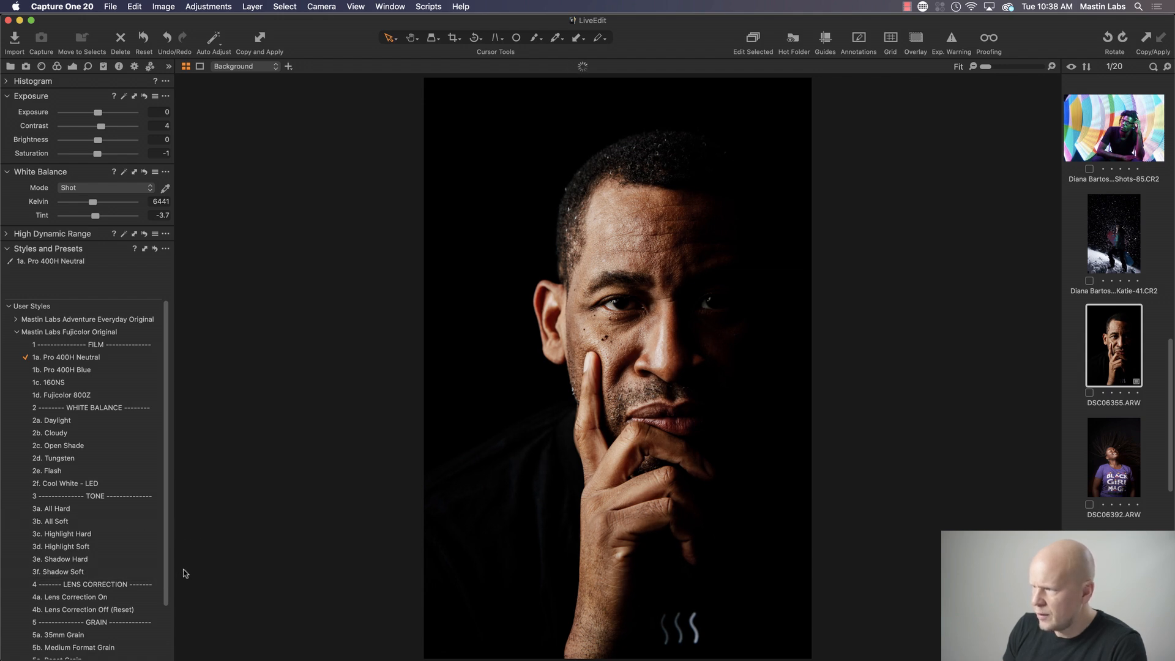
left_click(153, 522)
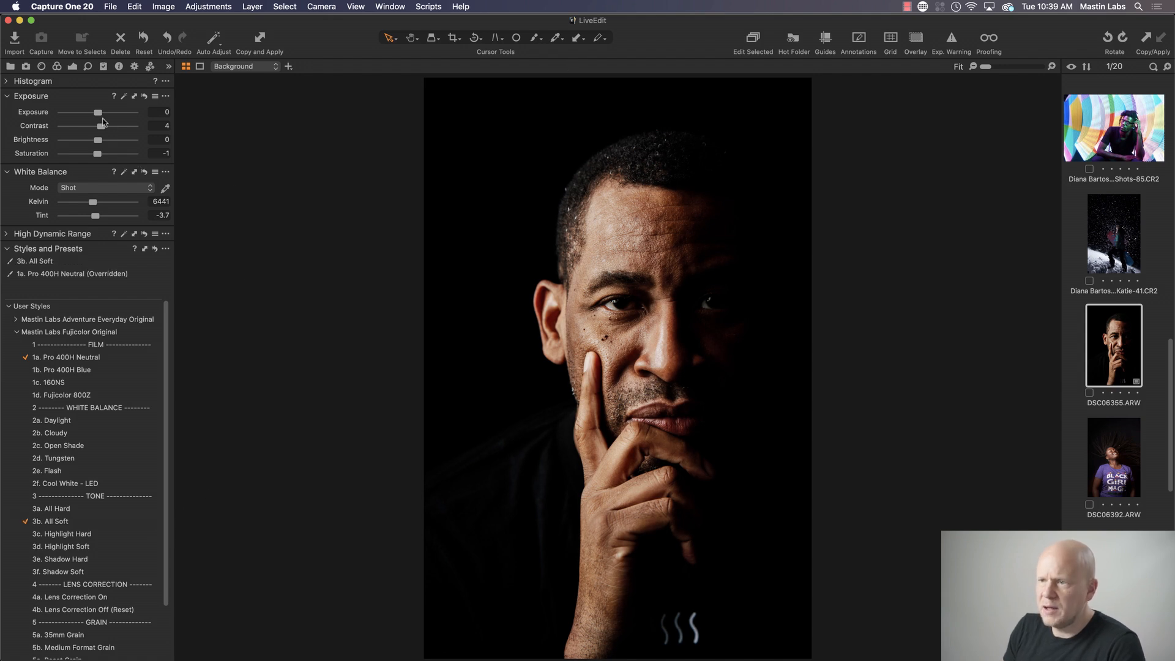
Step: Raise the man's portrait exposure to 0.24 and warm its white balance to 6735 Kelvin
left_click_drag(99, 114, 101, 114)
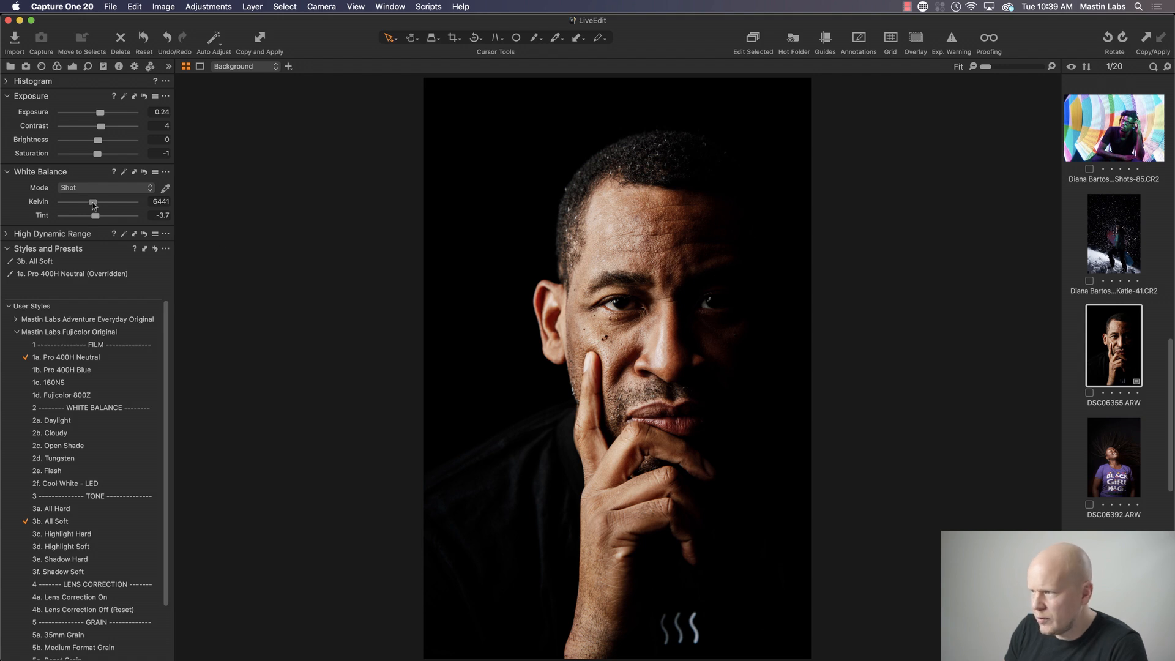
left_click_drag(94, 205, 96, 205)
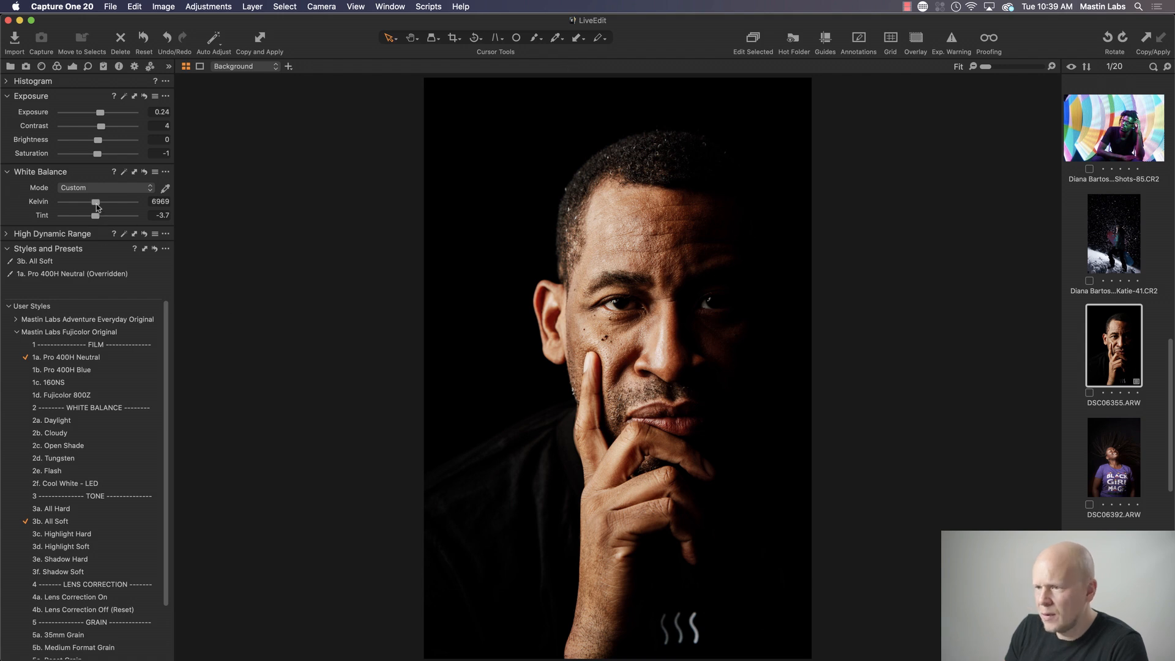
left_click_drag(97, 204, 95, 203)
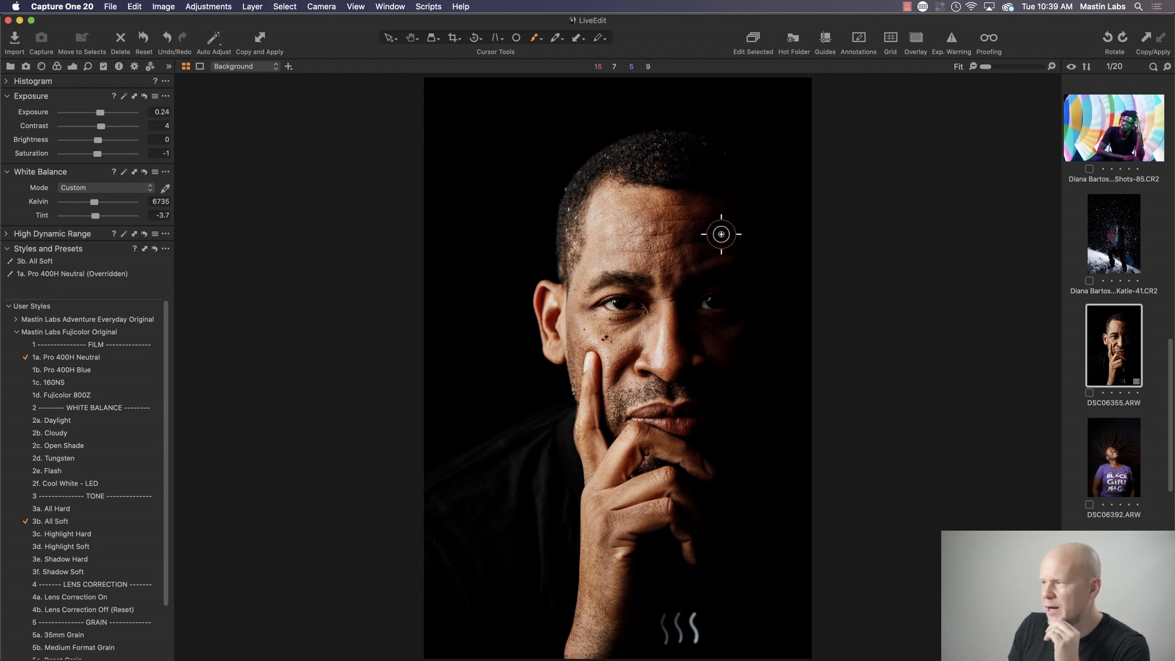
Step: Brush a new layer mask over the shadowed side of the man's face, with layer exposure 0.55 and saturation -8
left_click_drag(699, 165, 735, 225)
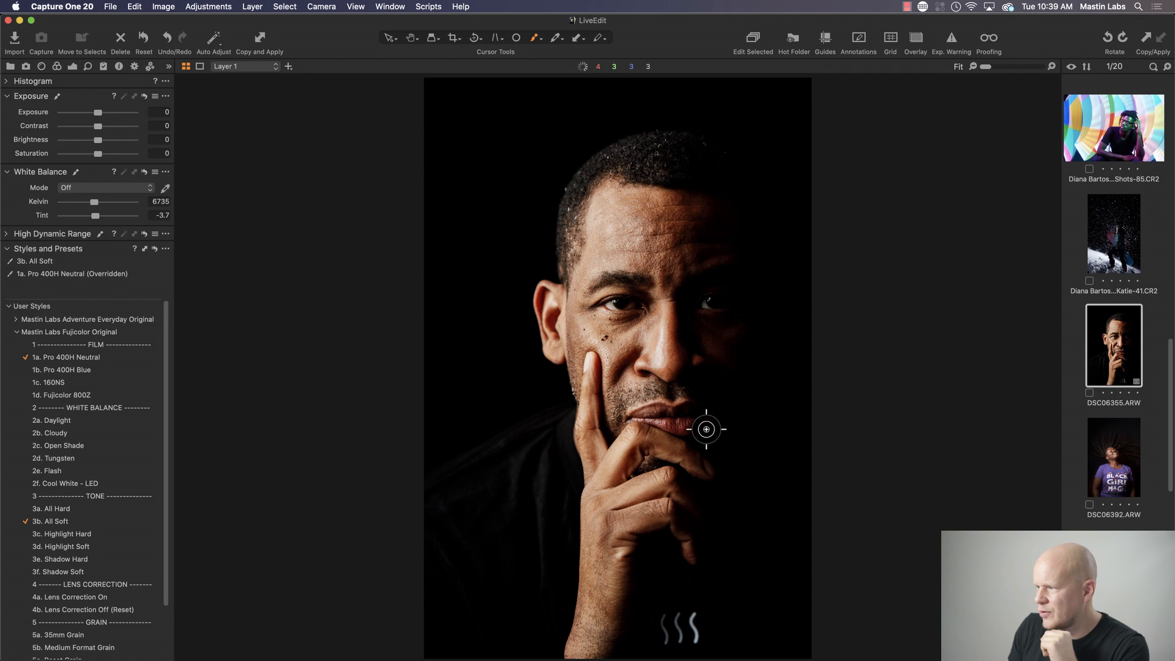
mouse_move(710, 182)
left_mouse_down()
mouse_move(707, 158)
mouse_move(745, 408)
mouse_move(733, 249)
mouse_move(685, 152)
mouse_move(724, 261)
mouse_move(699, 394)
left_mouse_up()
left_click_drag(99, 114, 103, 114)
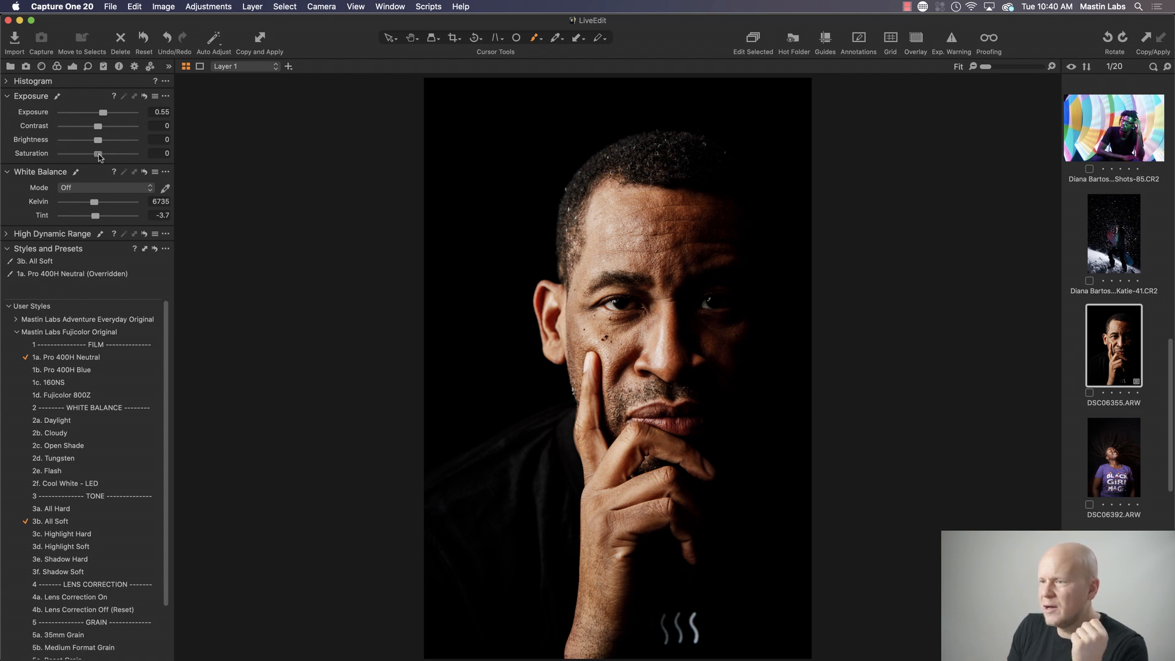
left_click_drag(99, 154, 94, 154)
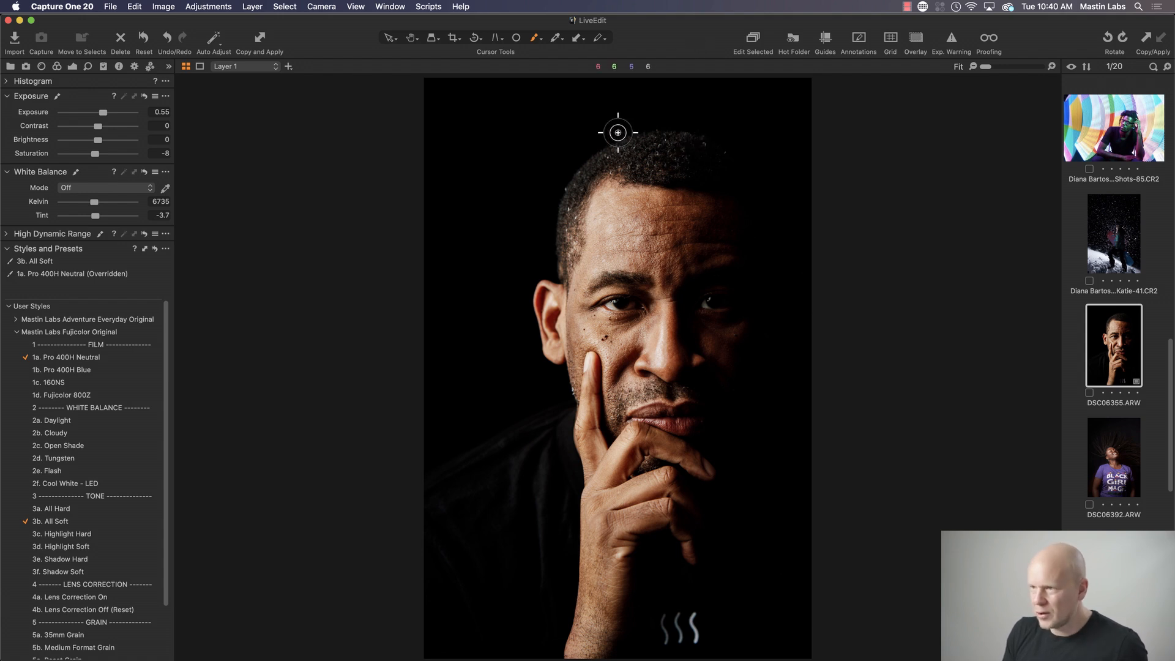
Step: Compare the edited portrait with its unedited original and preview 1c. Tri-X 400 from Mastin Labs Adventure Everyday Original on it
left_click(143, 38)
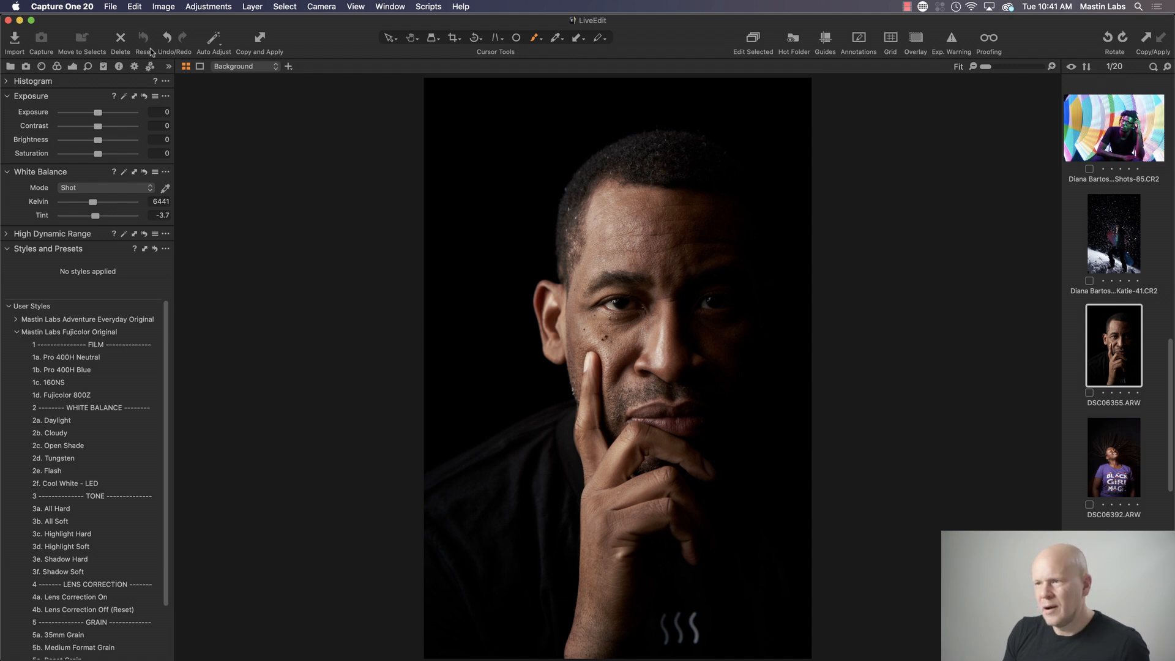
key("super+z")
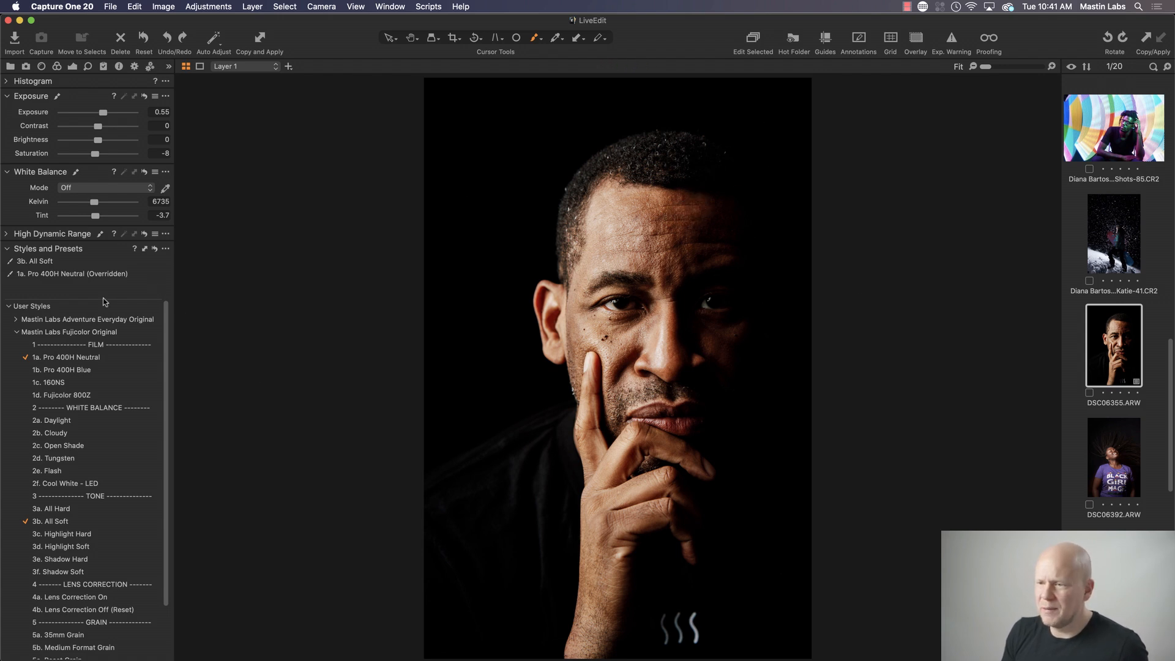
left_click(16, 319)
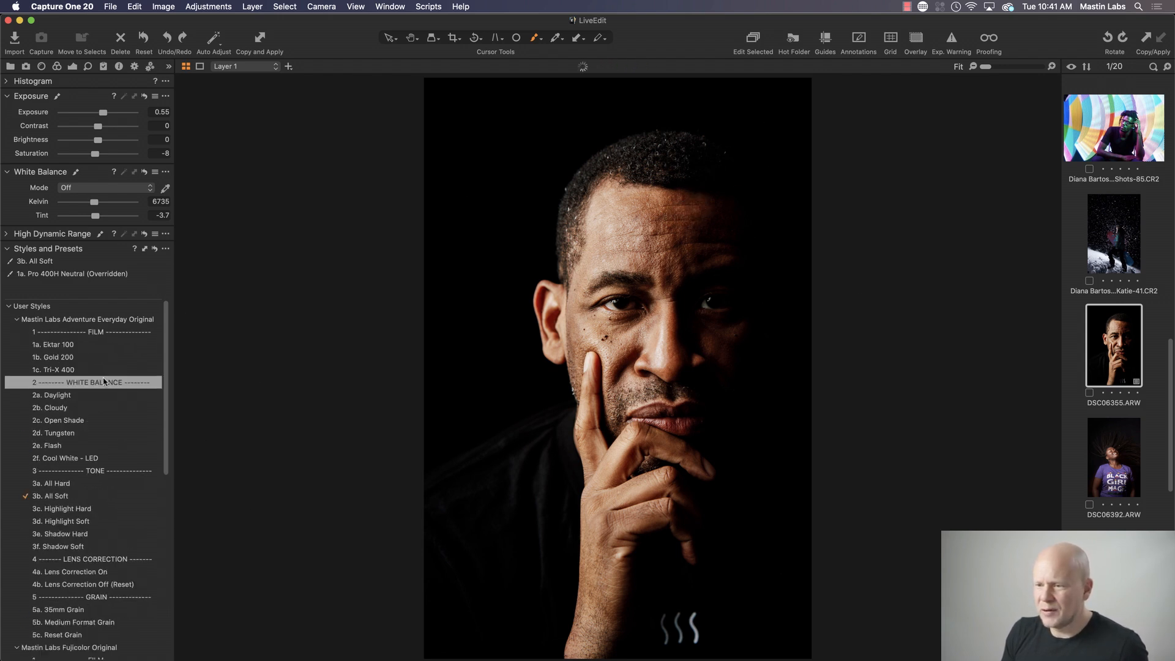
mouse_move(102, 375)
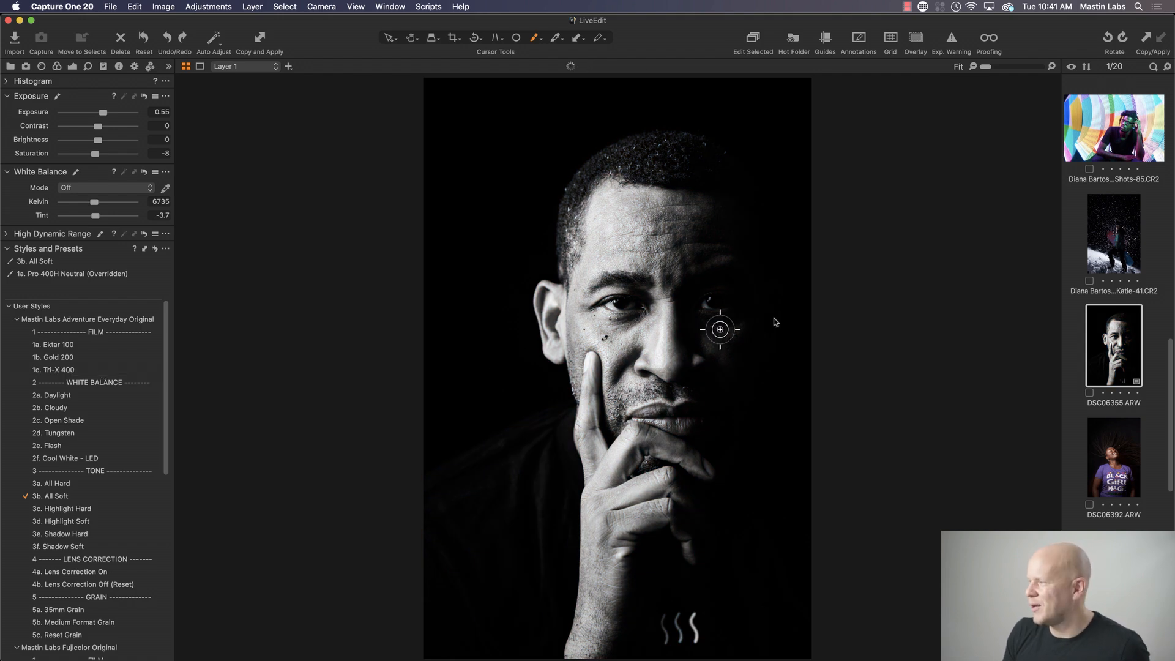
Step: Switch to Lightroom Classic, open IMG_4643.cr2 of the long restaurant table, and cool its white balance temperature to 3,116
scroll(1088, 324, "up", 5)
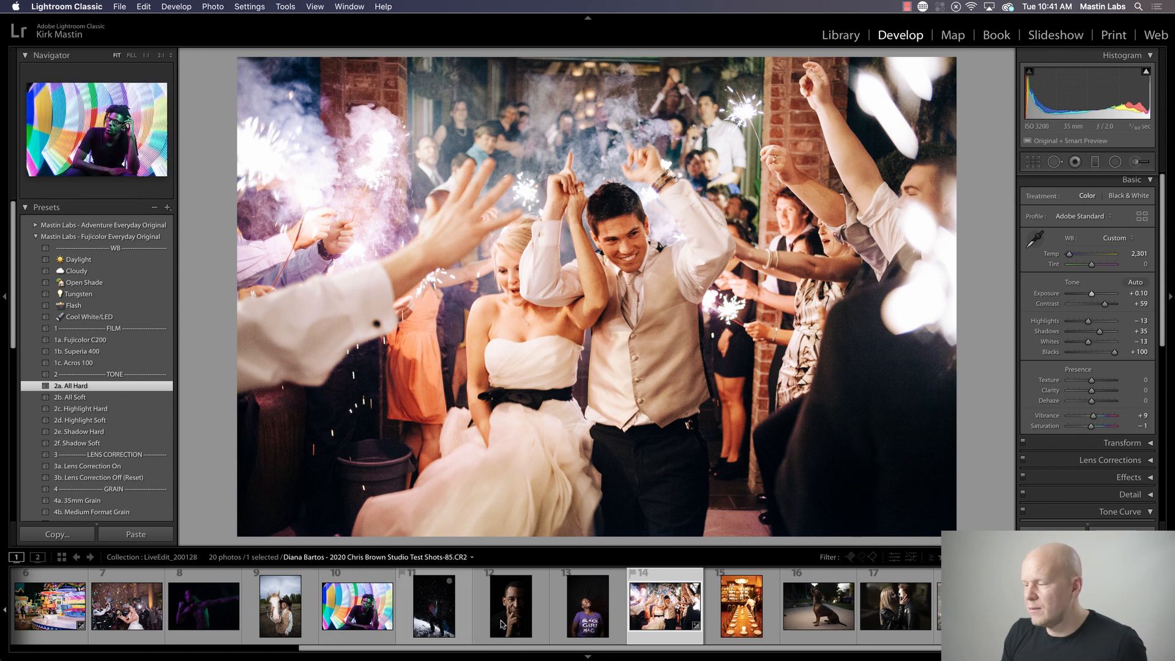
left_click(748, 621)
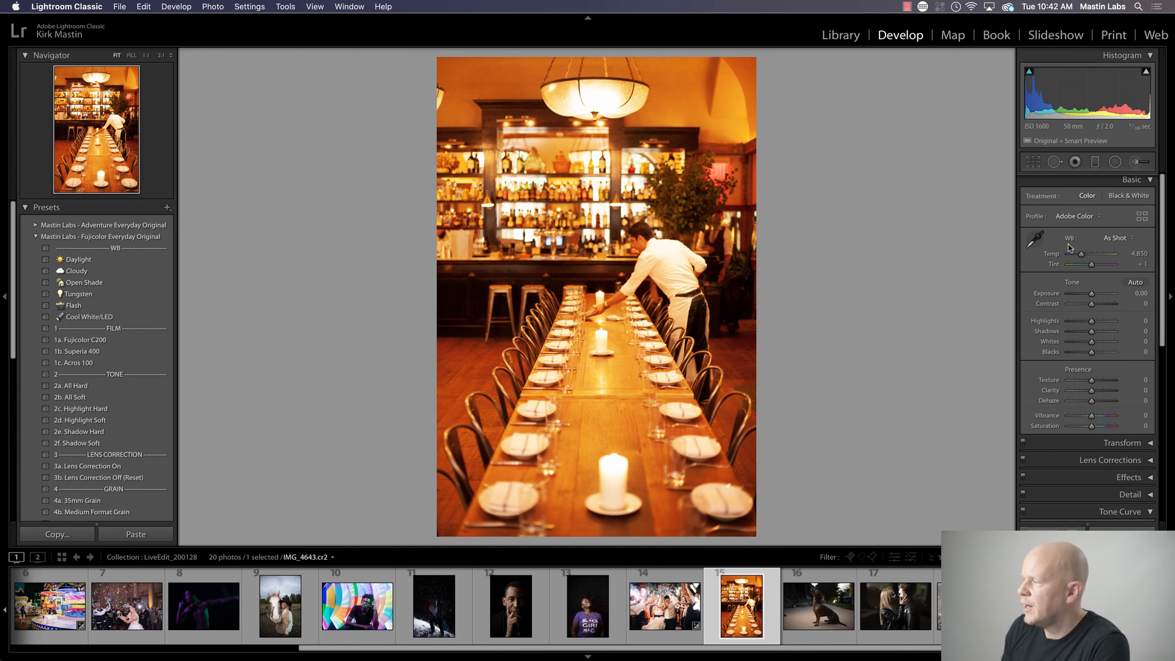
left_click_drag(1082, 254, 1073, 255)
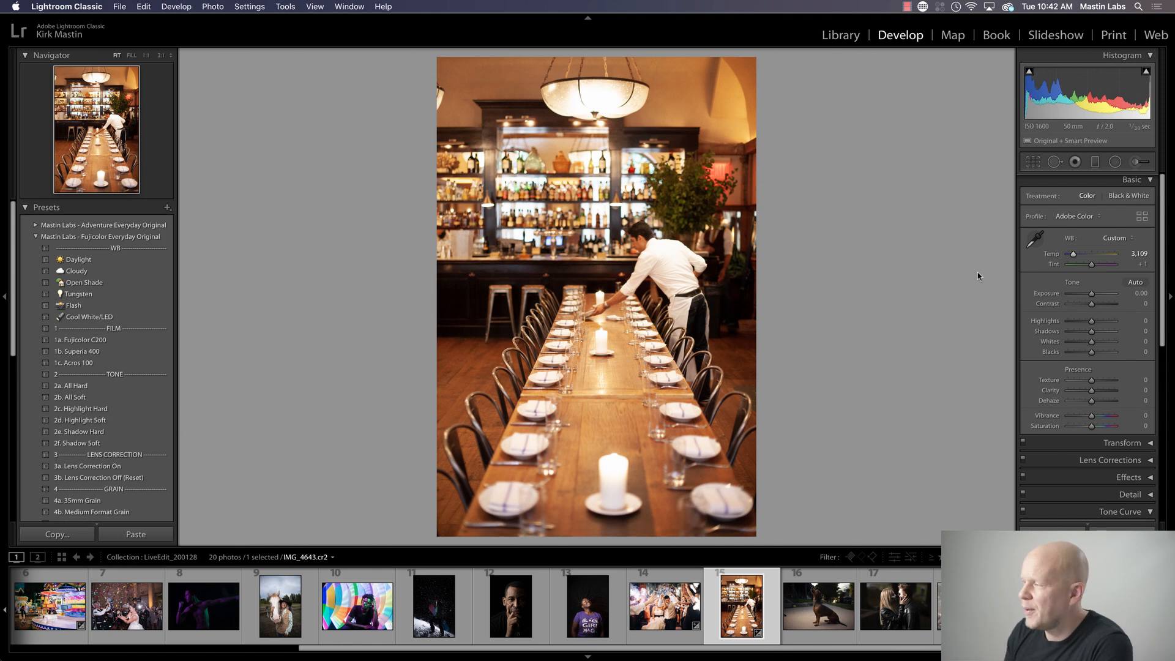
left_click_drag(1073, 254, 1082, 255)
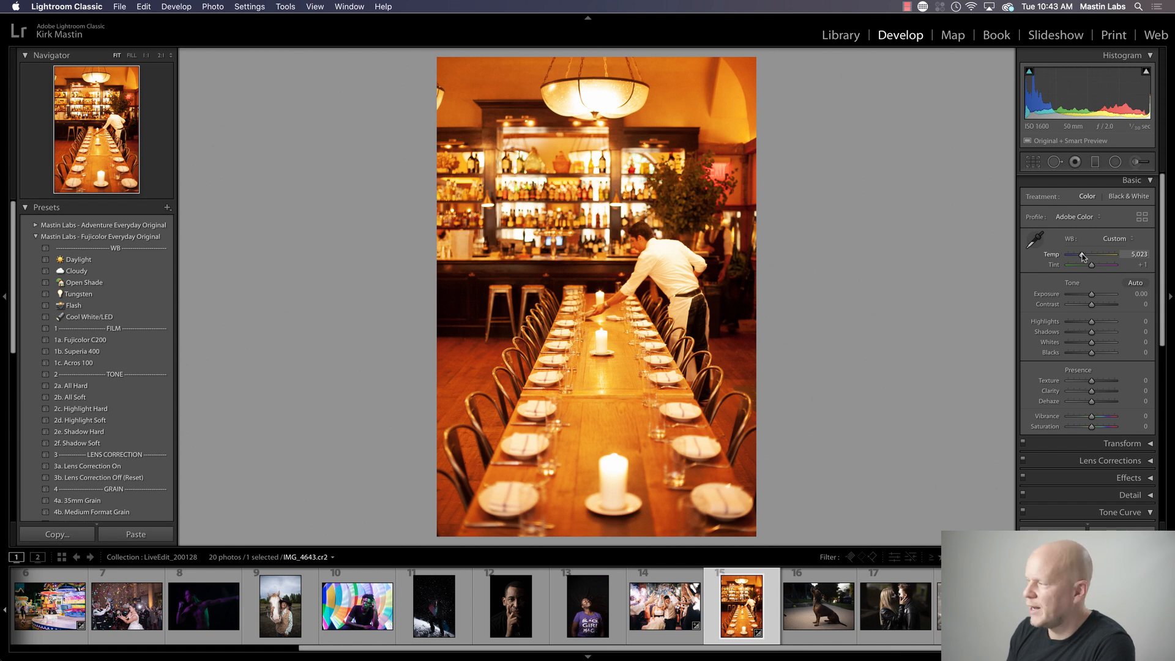
left_click_drag(1082, 256, 1073, 257)
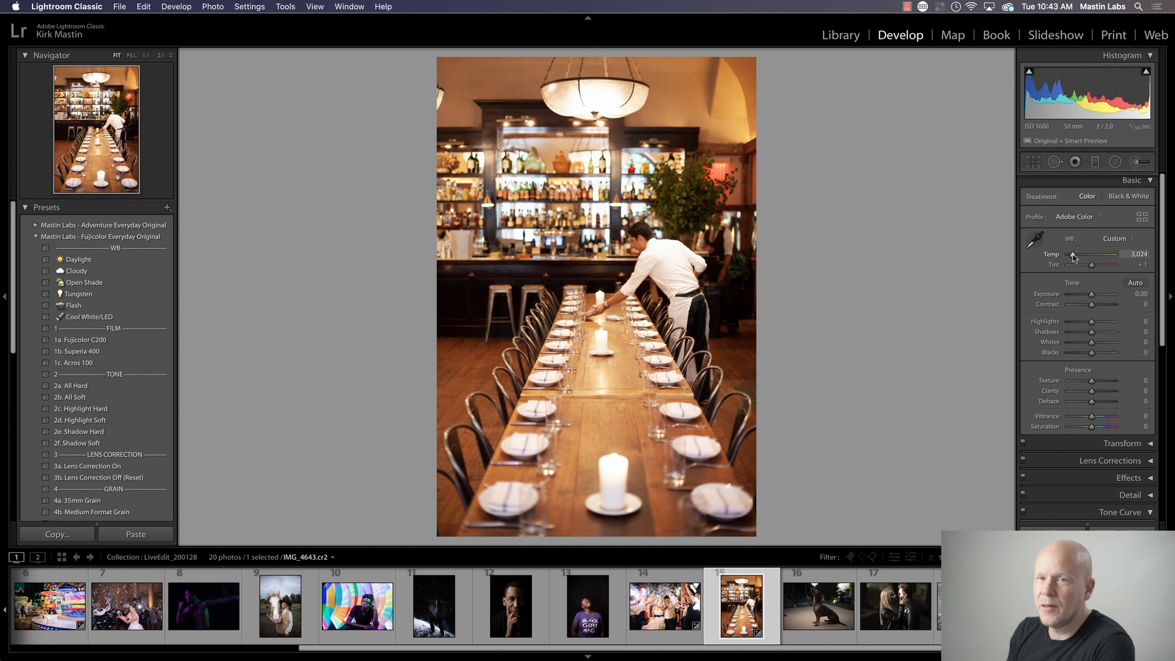
left_click_drag(1073, 257, 1074, 257)
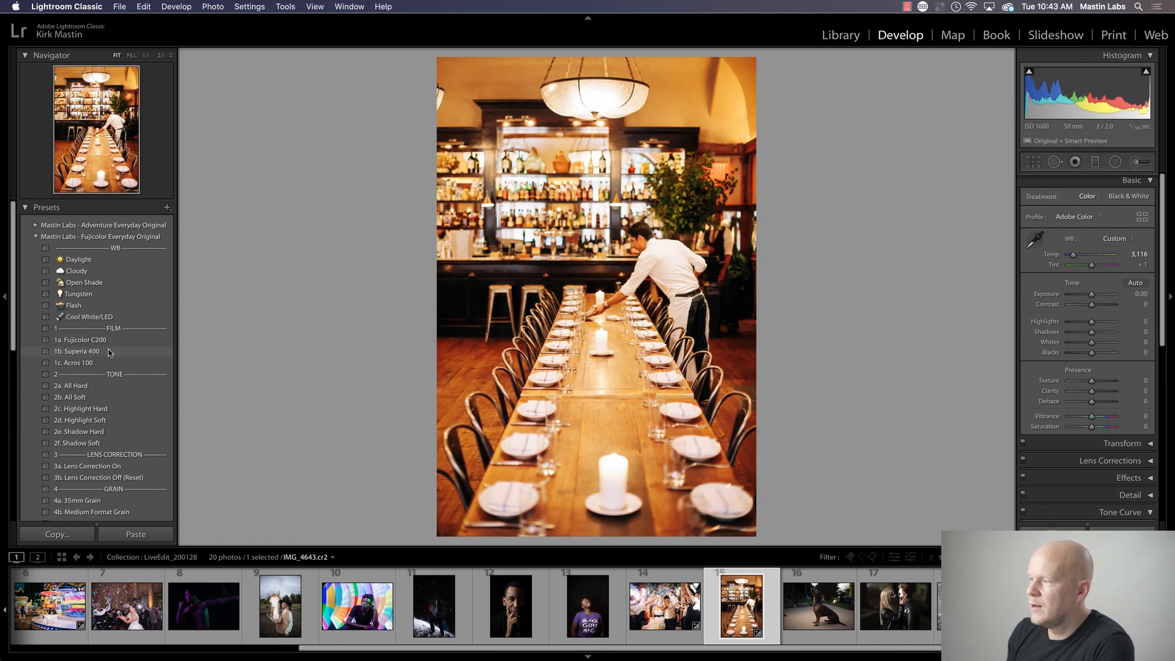
Step: Apply 1a. Fujicolor C200 to the restaurant photo and fine-tune its temperature to 3,089 in a before/after comparison
left_click(110, 342)
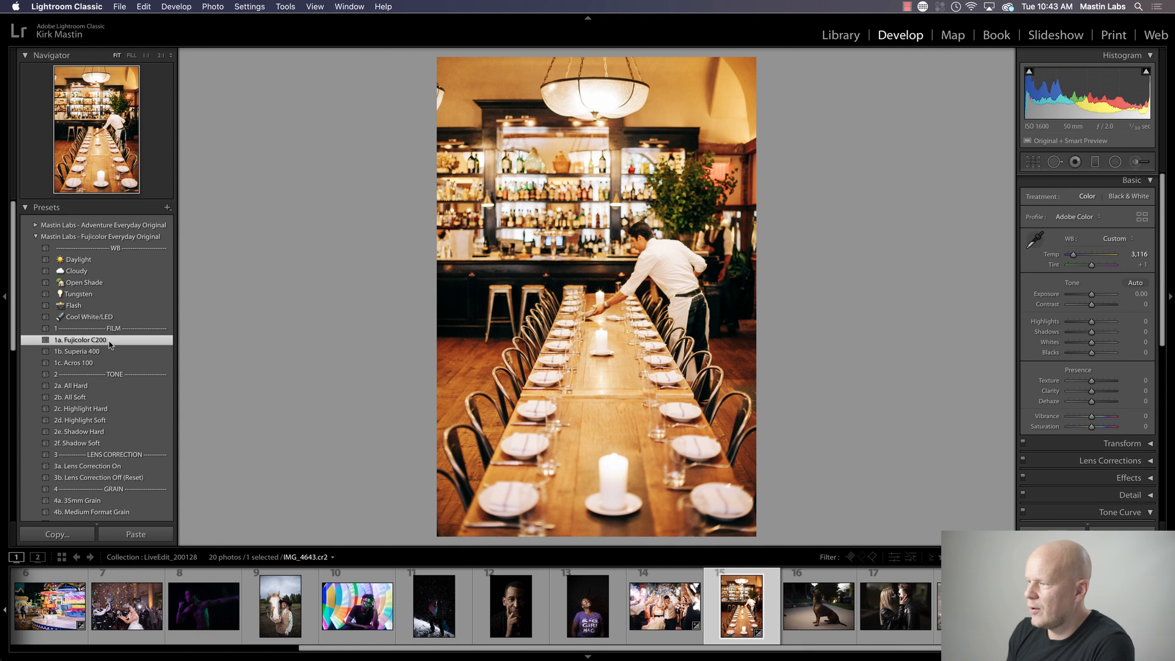
left_click_drag(1075, 257, 1073, 256)
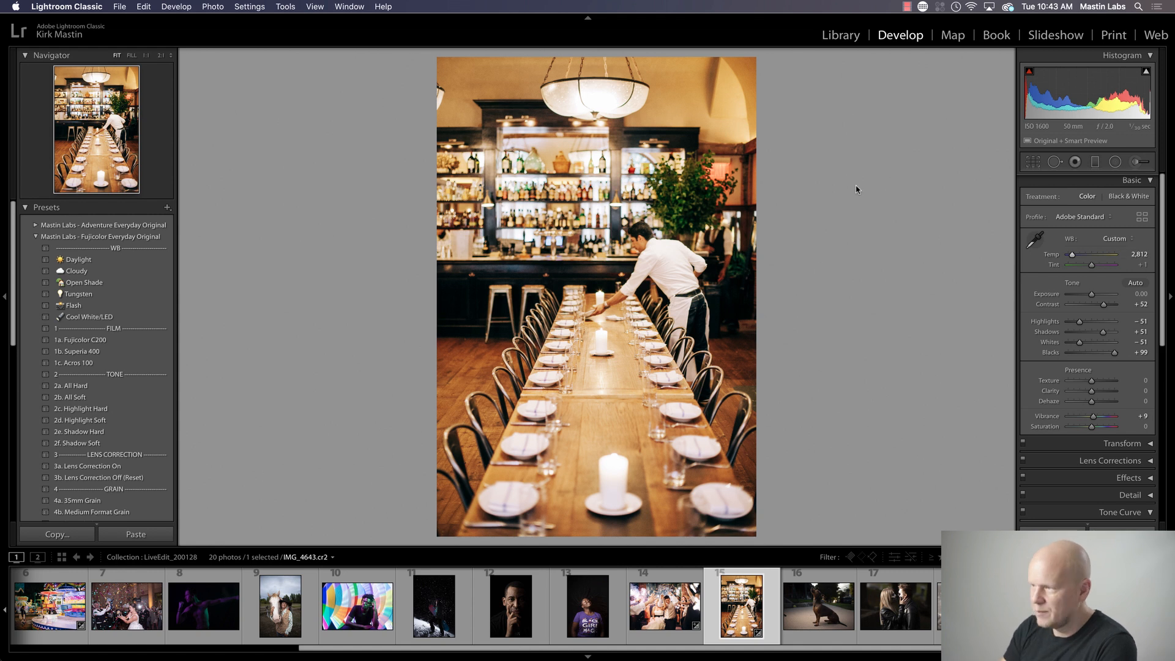
key("y")
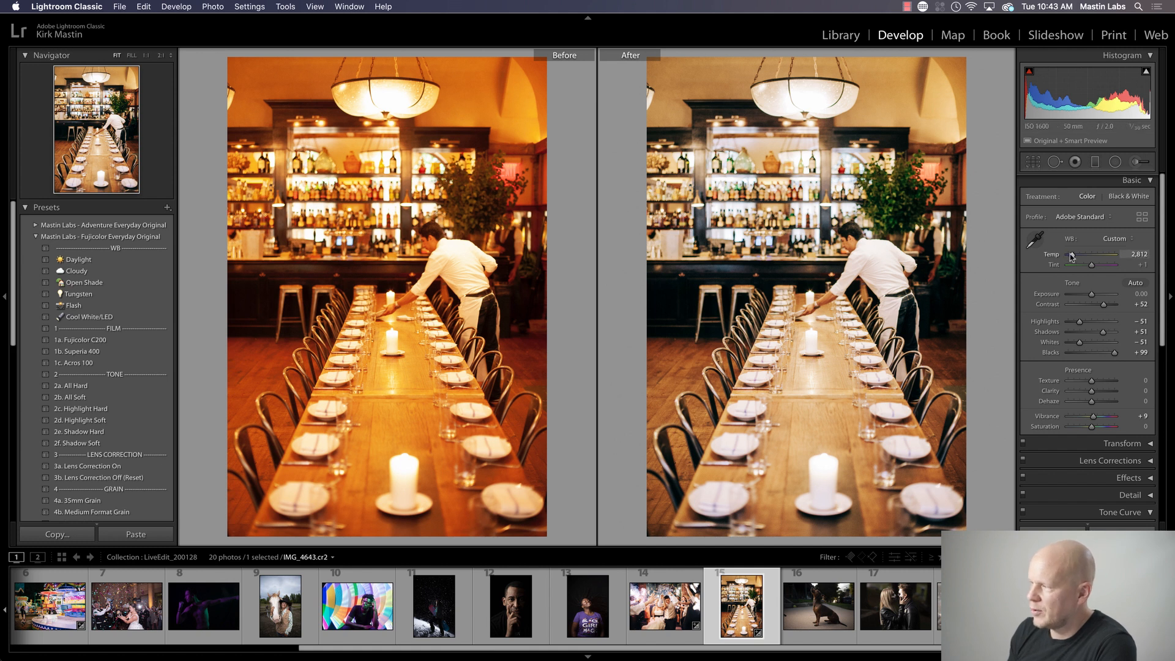
left_click_drag(1071, 256, 1072, 257)
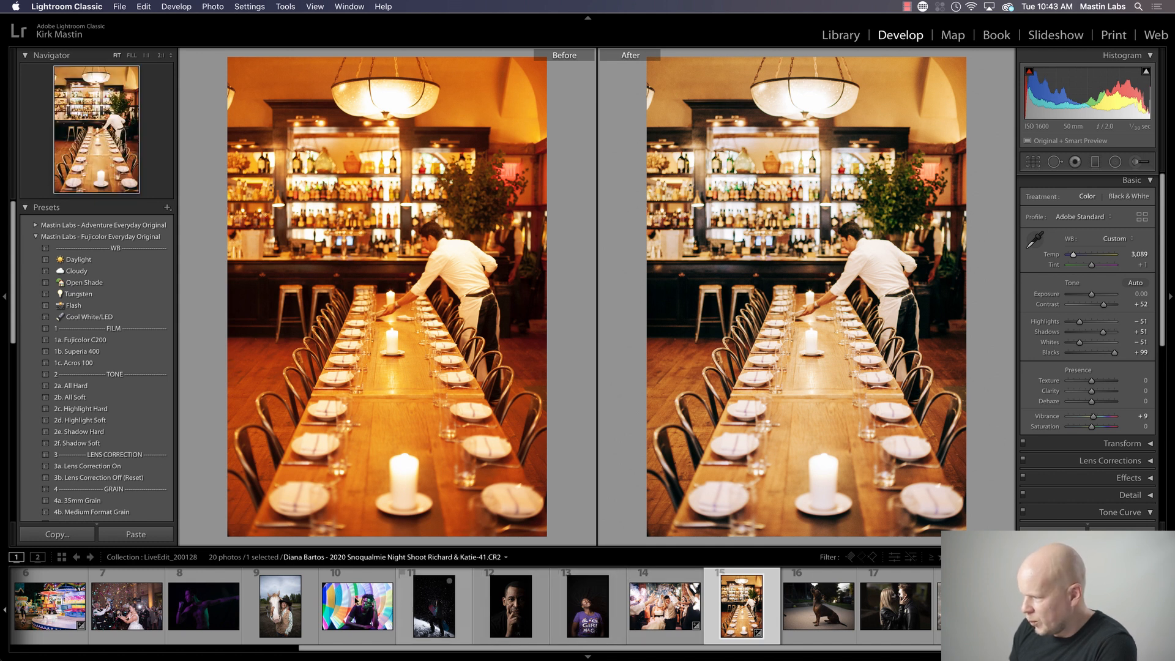
Step: Leave the before/after comparison and open the portrait of the seated man in glasses against colourful light streaks
left_click(359, 613)
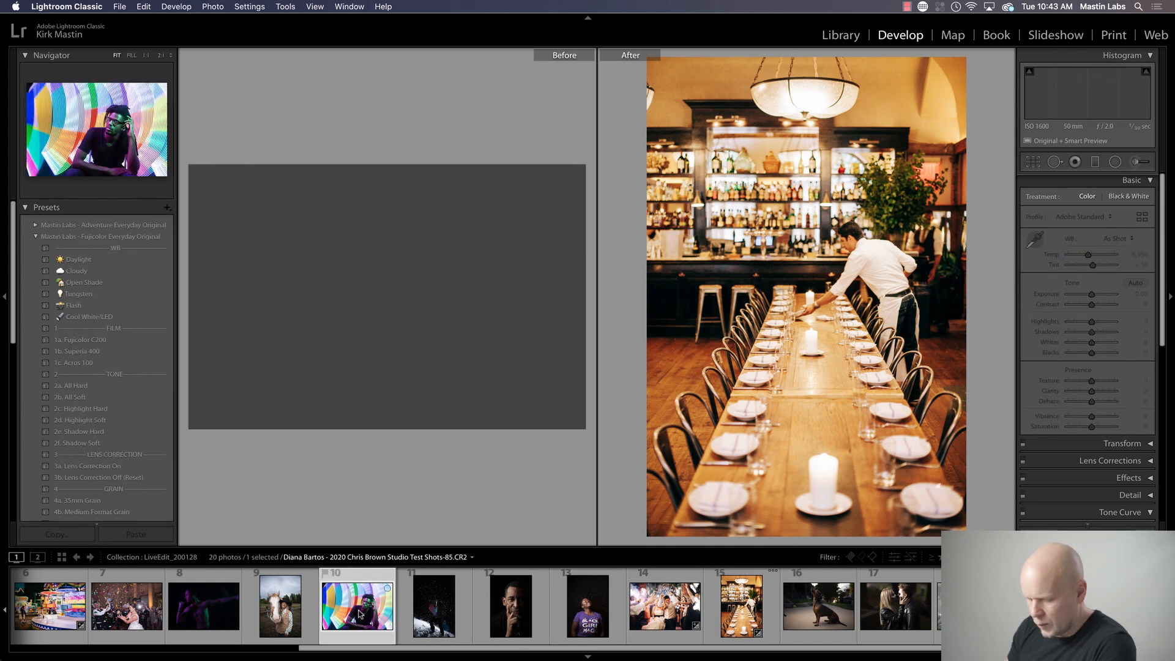
key("y")
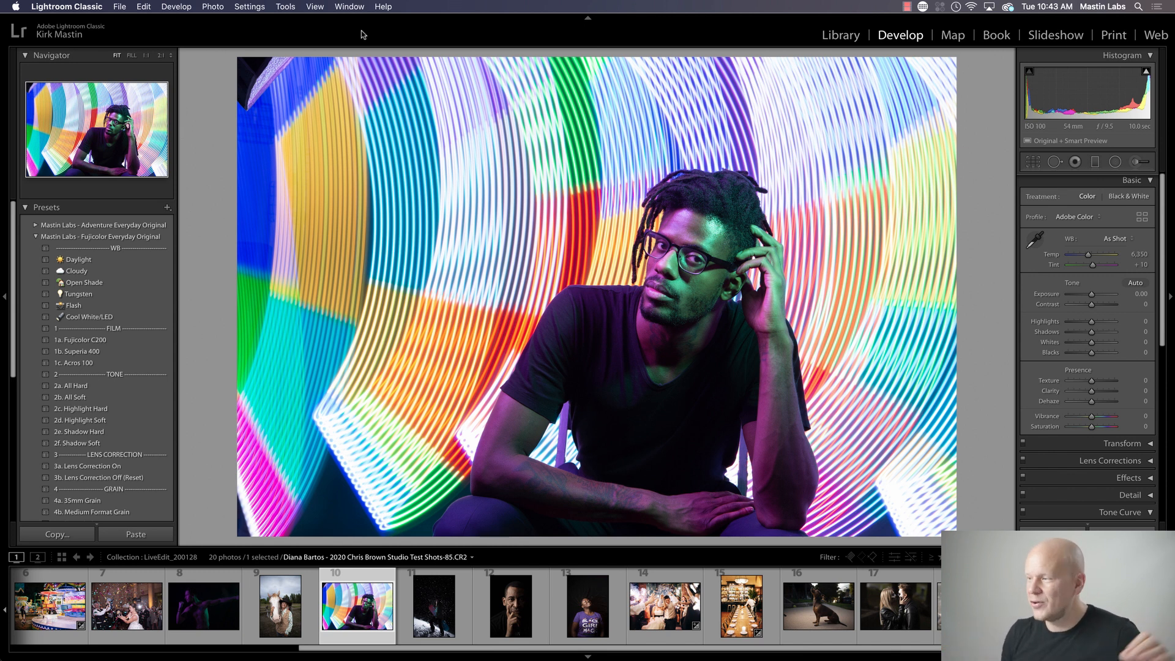
left_click(280, 612)
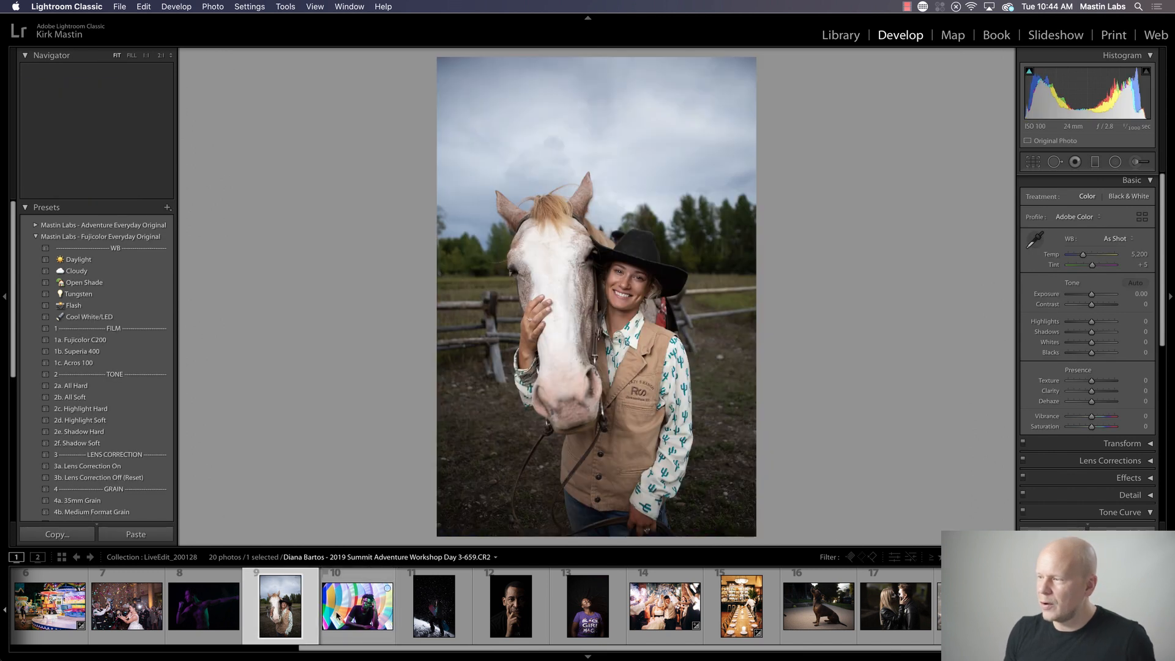
left_click(335, 615)
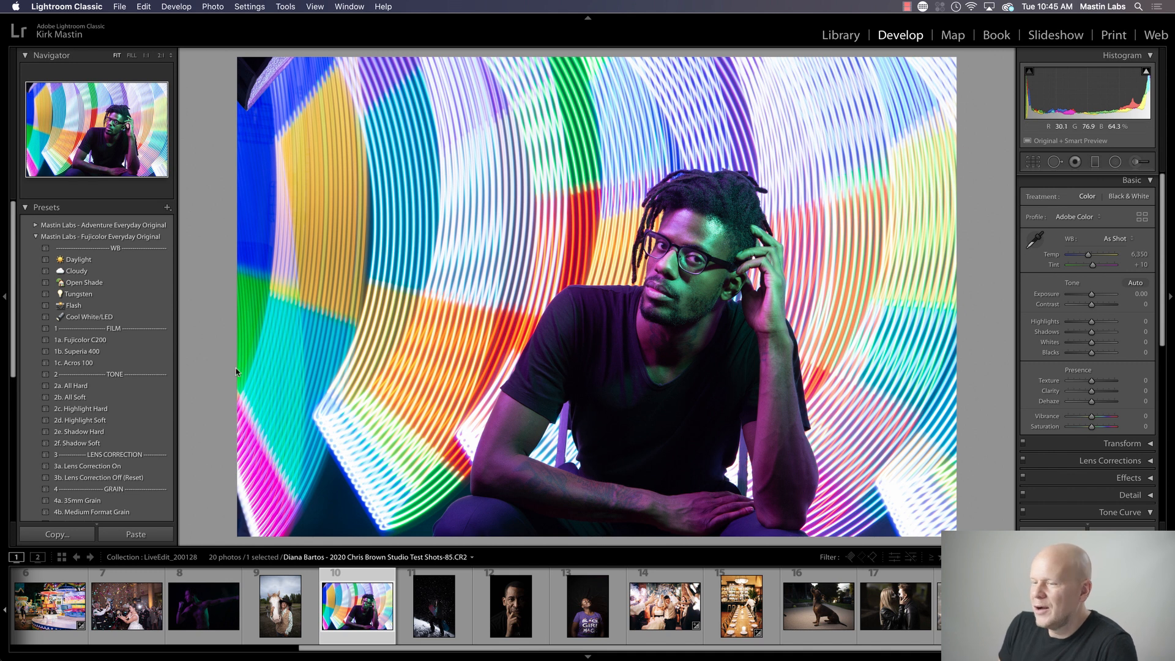
Step: Preview film presets from the Fujicolor Everyday Original and Adventure Everyday Original packs on the light-streak portrait
left_click(35, 237)
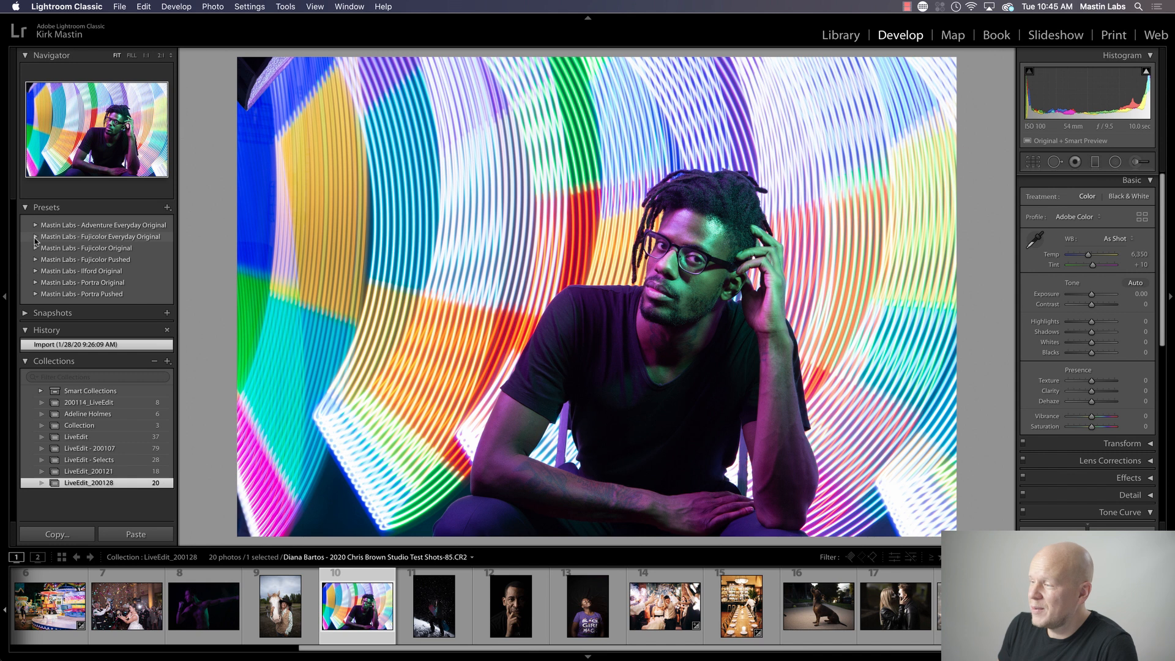
left_click(35, 237)
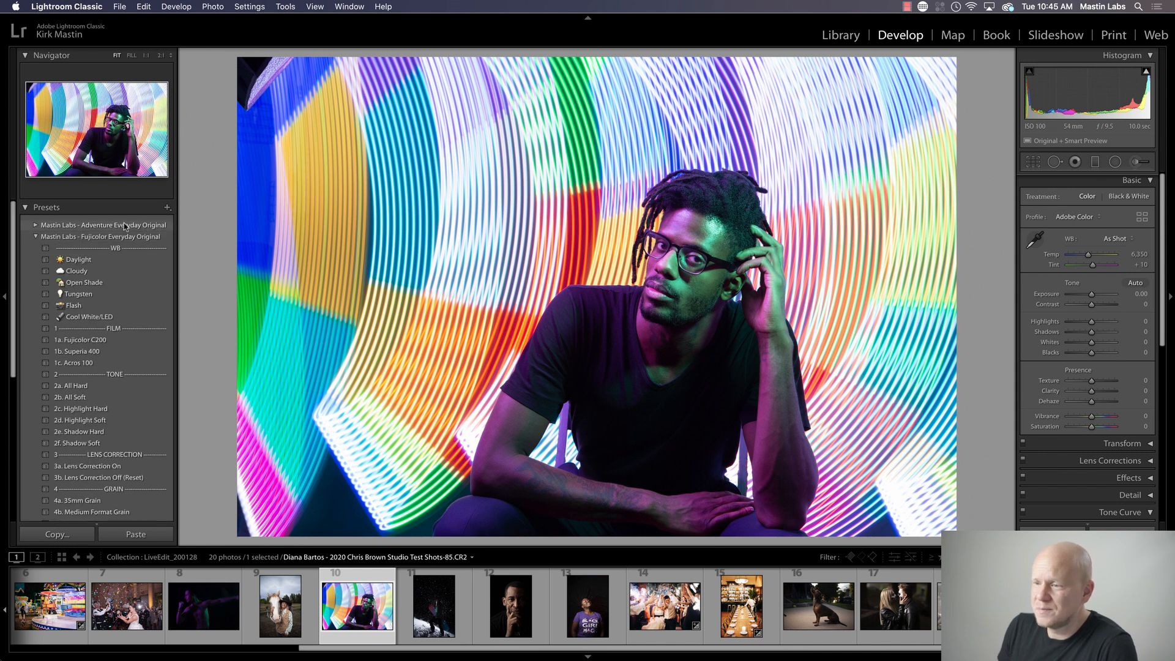
left_click(113, 340)
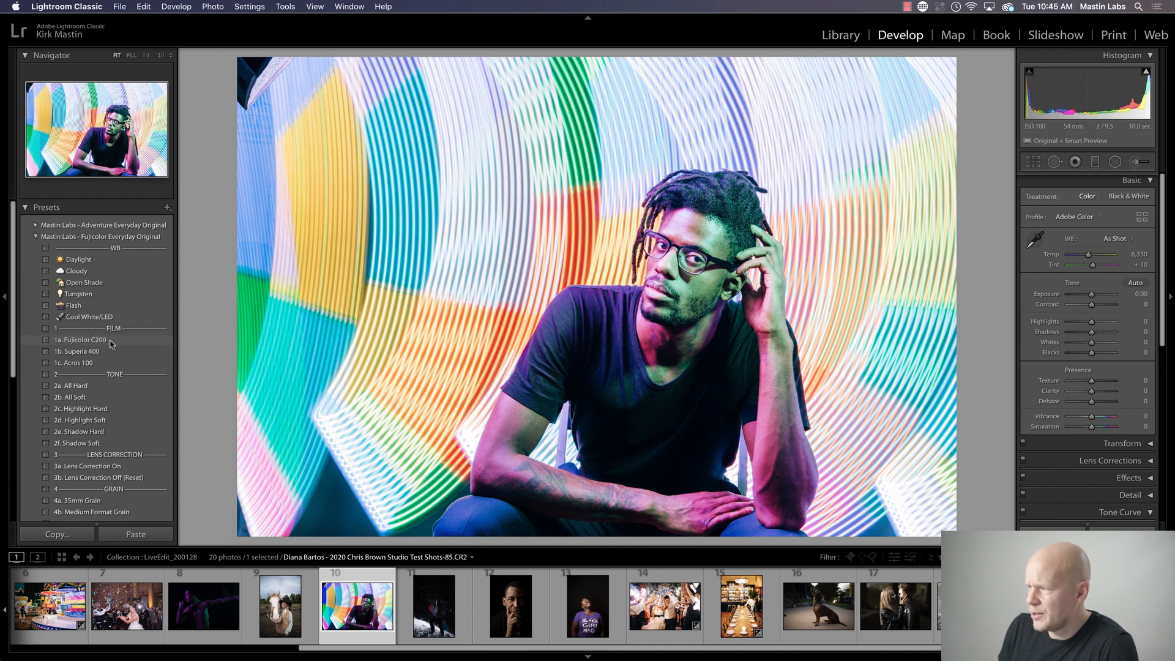
left_click(36, 236)
left_click(35, 225)
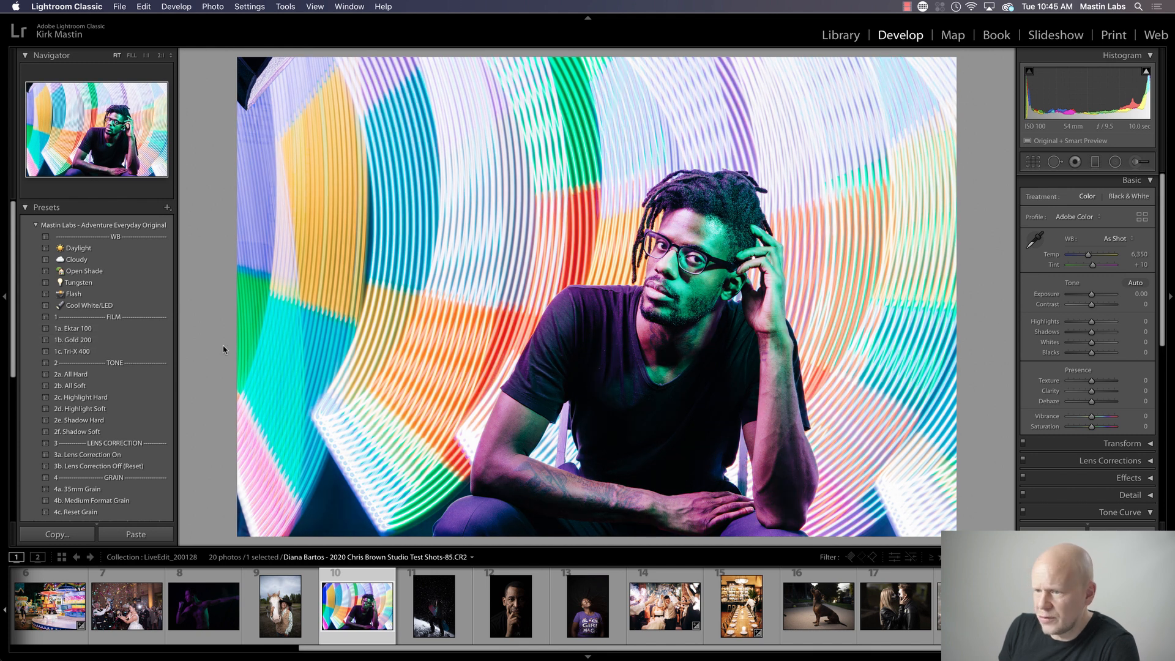
left_click(36, 225)
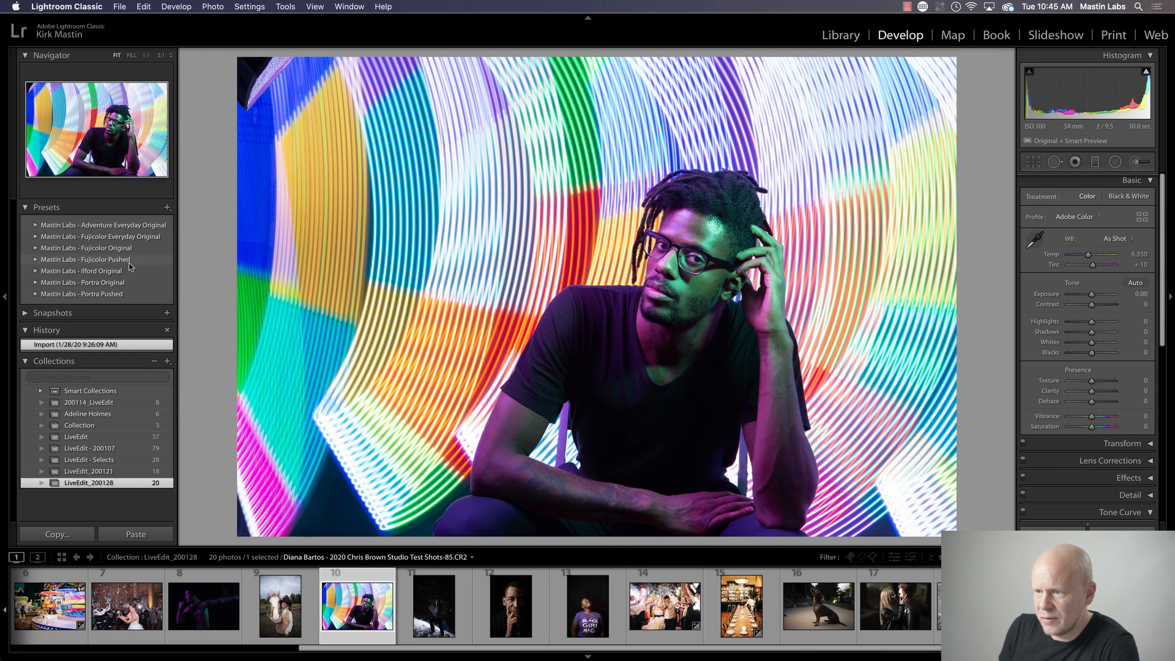
Step: Apply 1a. Pro 400H Neutral from Mastin Labs - Fujicolor Original to the light-streak portrait and lower its exposure to -0.30
left_click(35, 248)
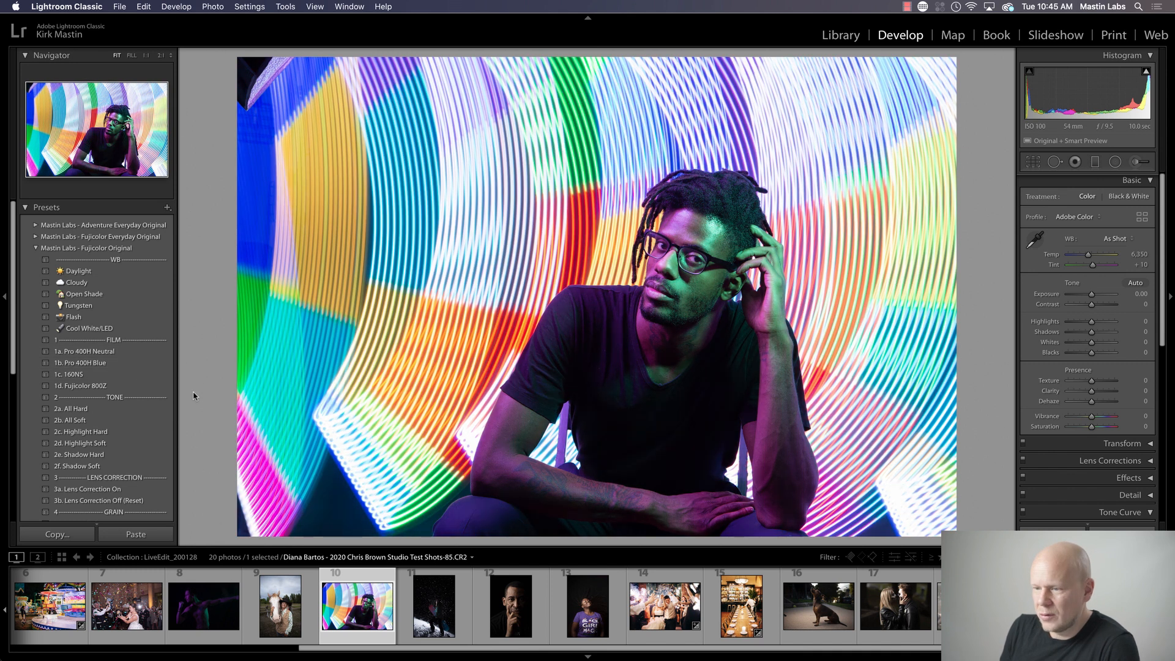
left_click(96, 352)
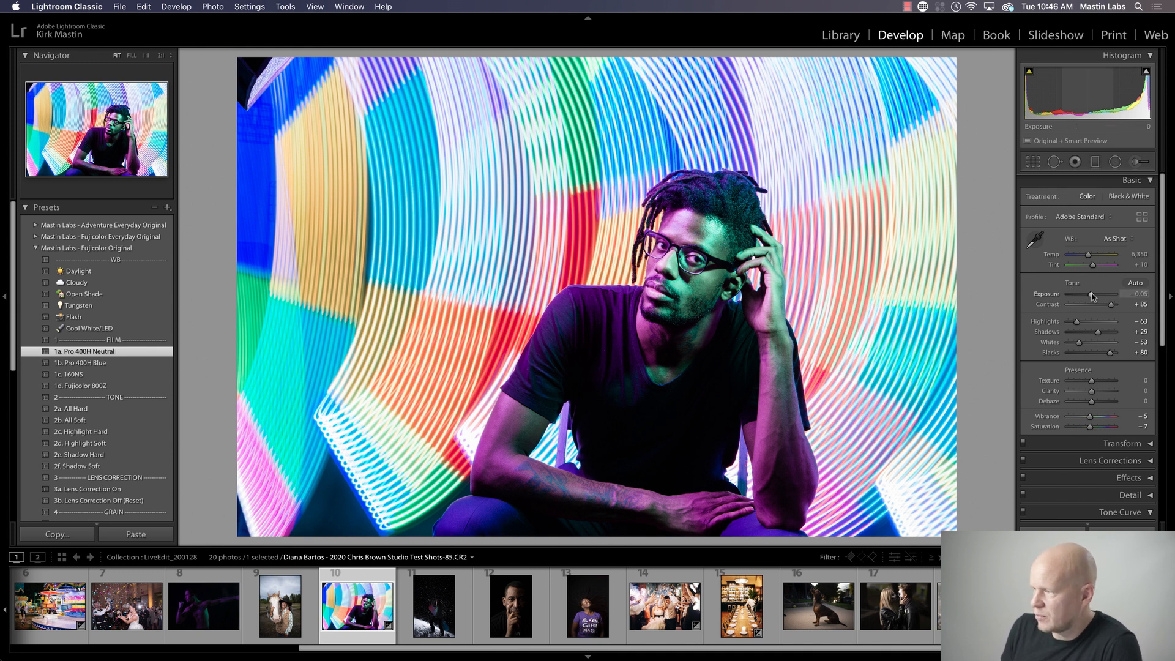
left_click_drag(1092, 296, 1091, 297)
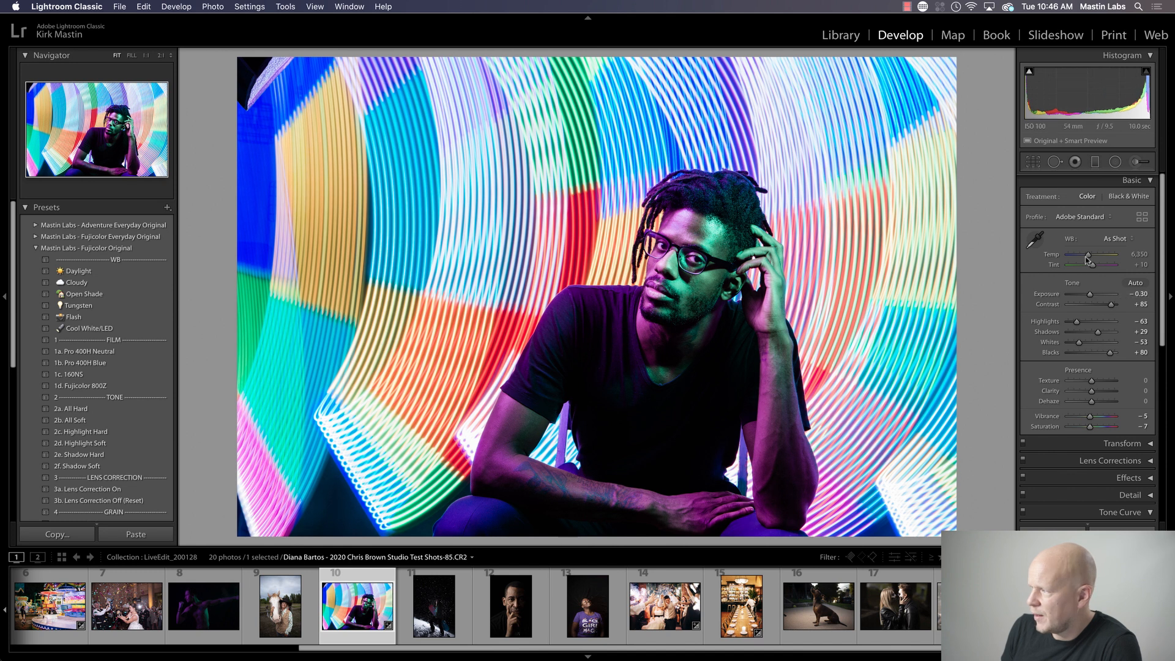
Step: Warm the light-streak portrait's temperature to 8,632 and lower its exposure to -0.45
left_click_drag(1088, 255, 1097, 257)
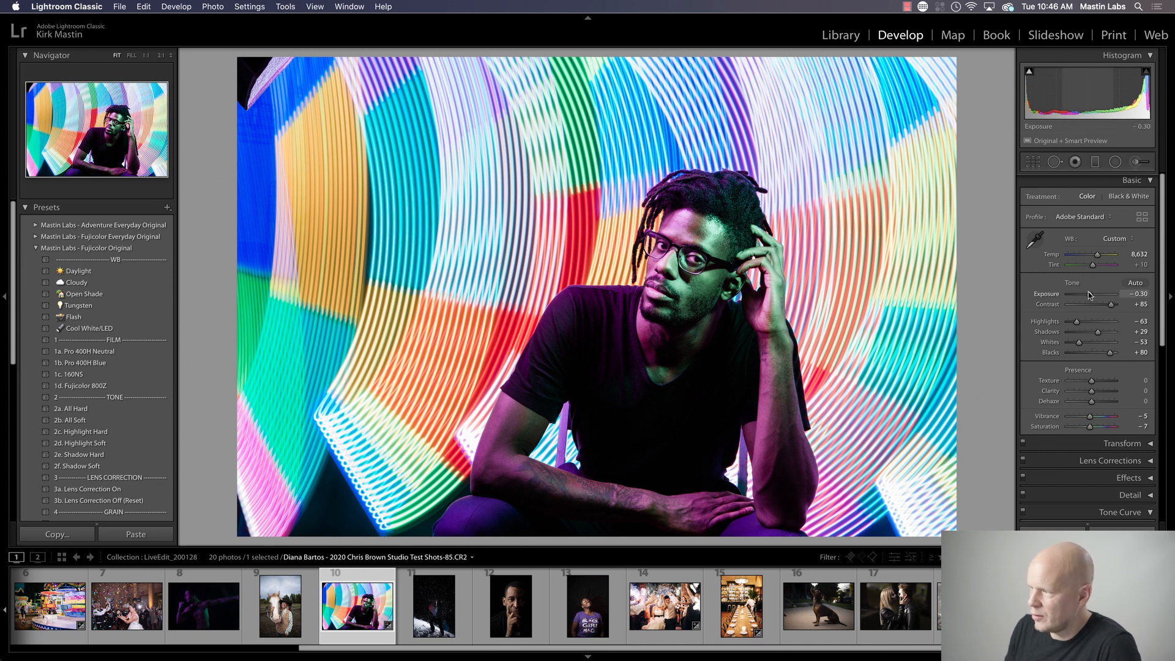
left_click_drag(1090, 294, 1089, 295)
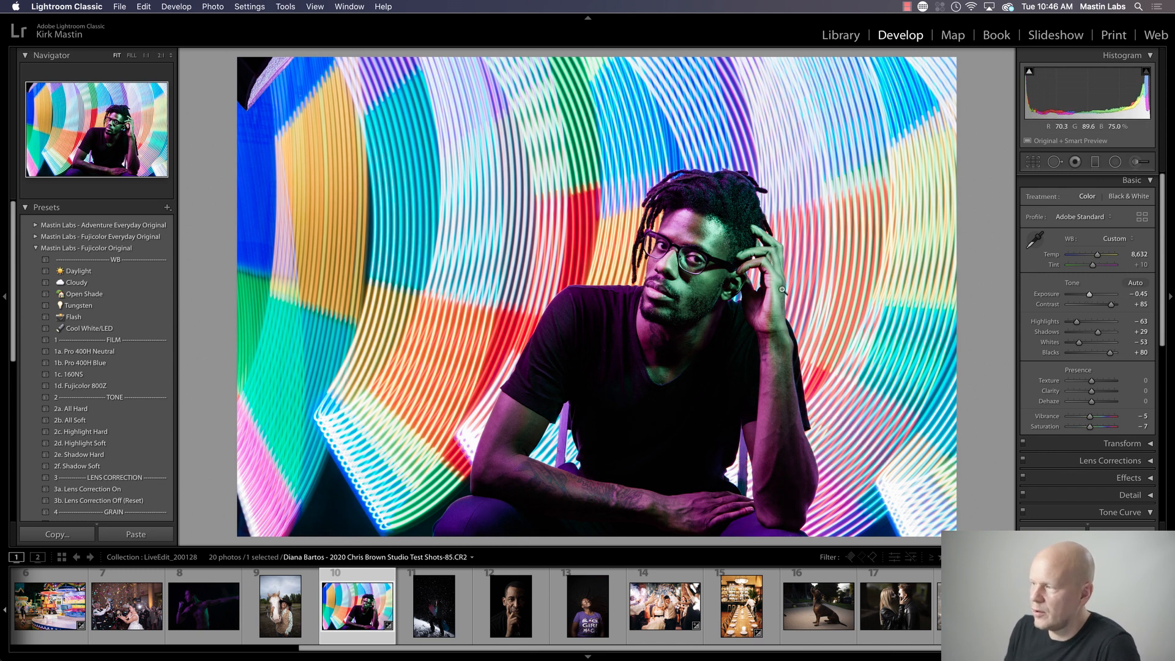
Step: Try a tint of -150 on the light-streak portrait and examine the man's face up close at 2:1
left_click(708, 280)
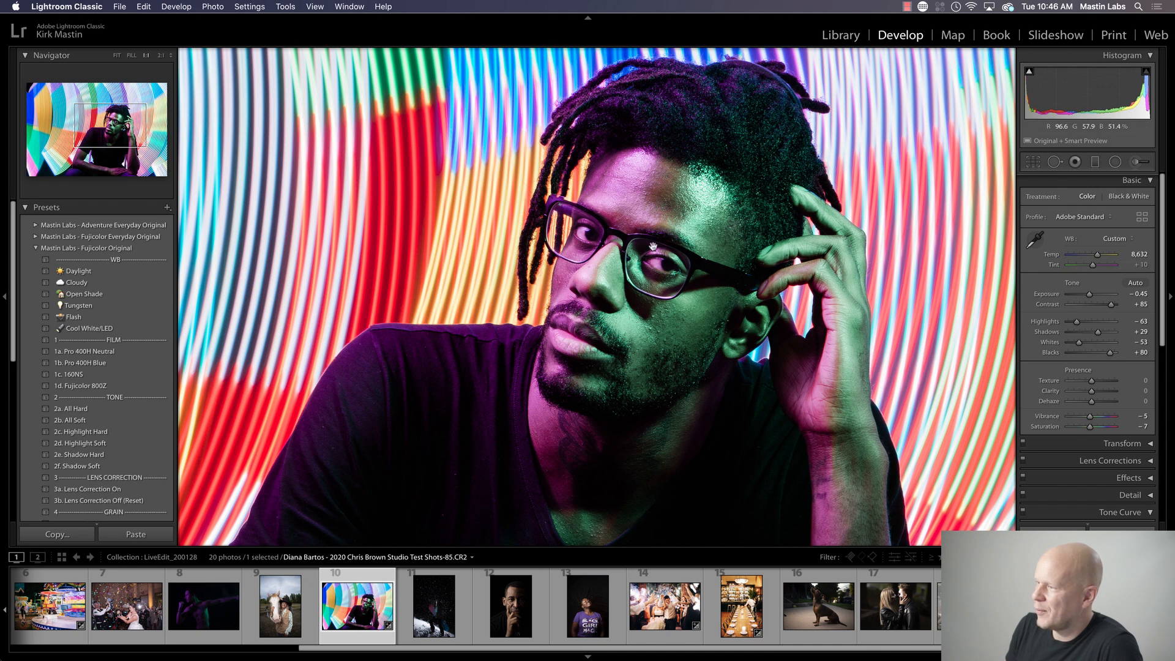
left_click_drag(1094, 267, 1067, 270)
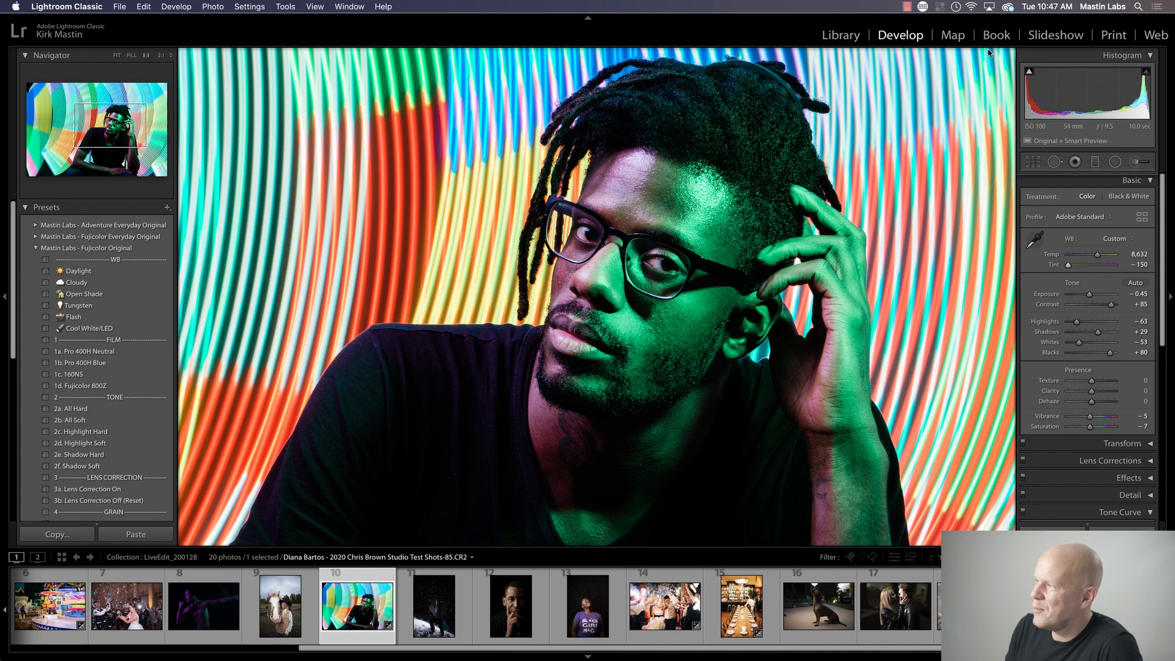
left_click(161, 55)
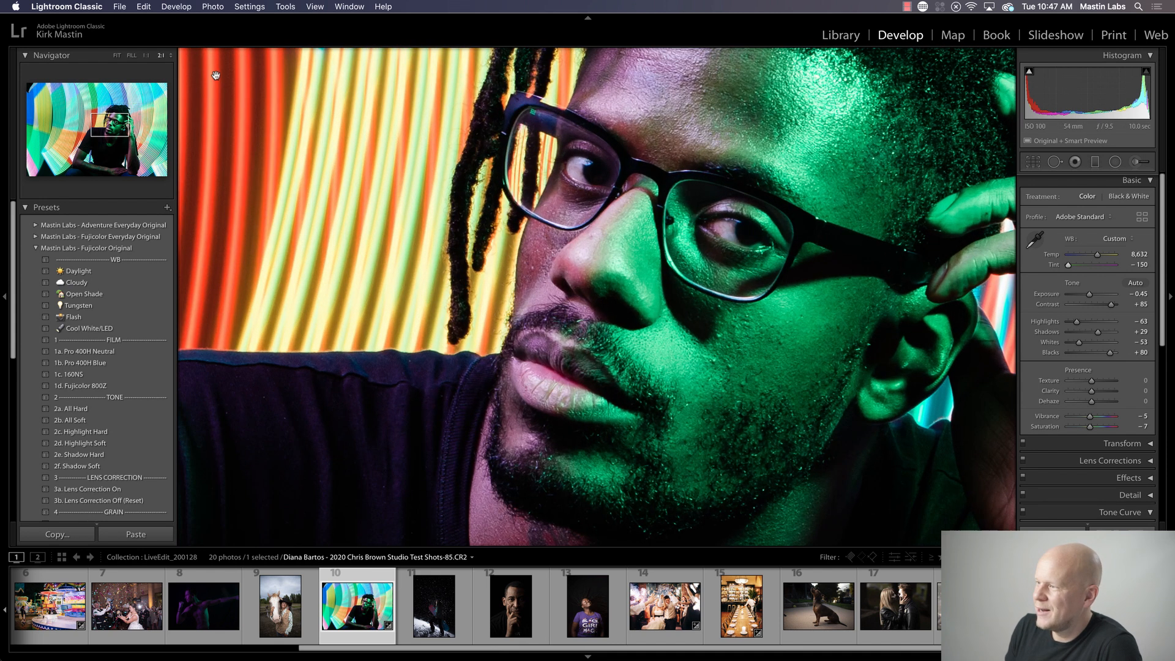
left_click(630, 204)
left_click(656, 240)
left_click(656, 240)
left_click(681, 232)
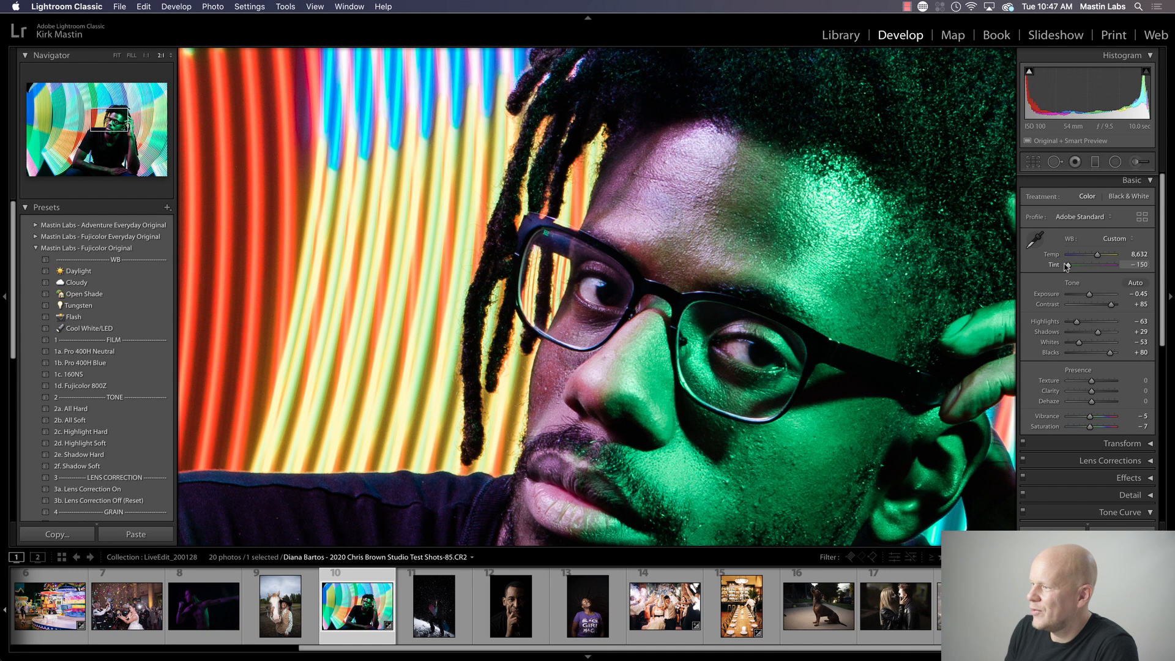
Step: Try a temperature of 9,788 and inspect its effect on the whole portrait and the tattooed forearm
left_click_drag(1098, 256, 1100, 254)
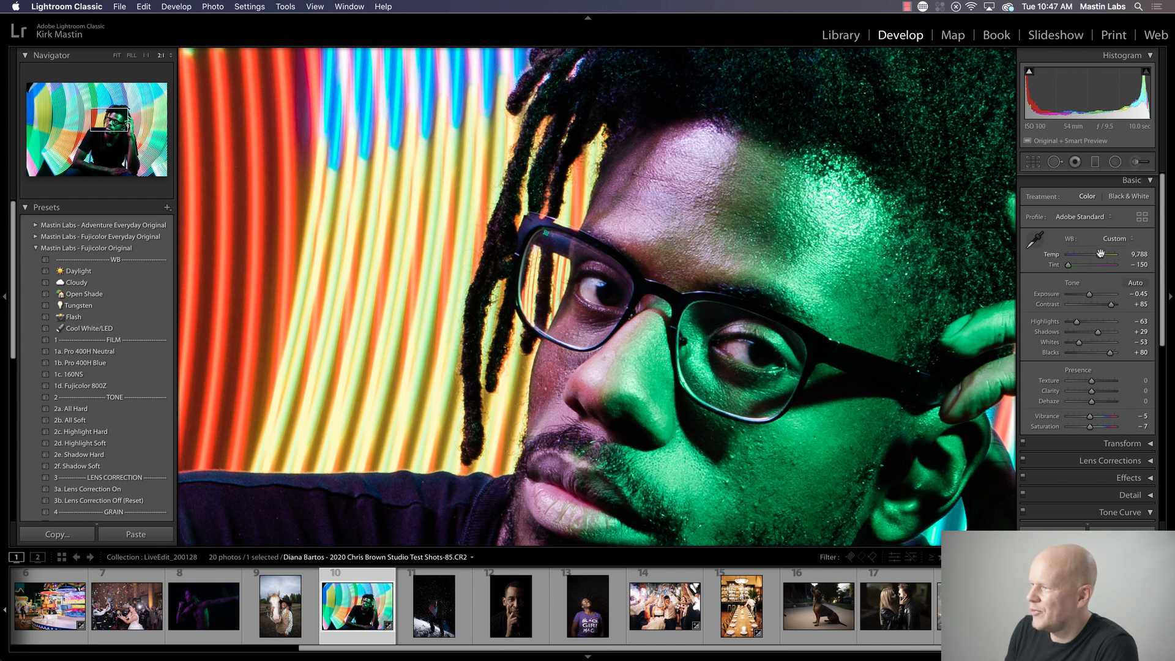
left_click(663, 311)
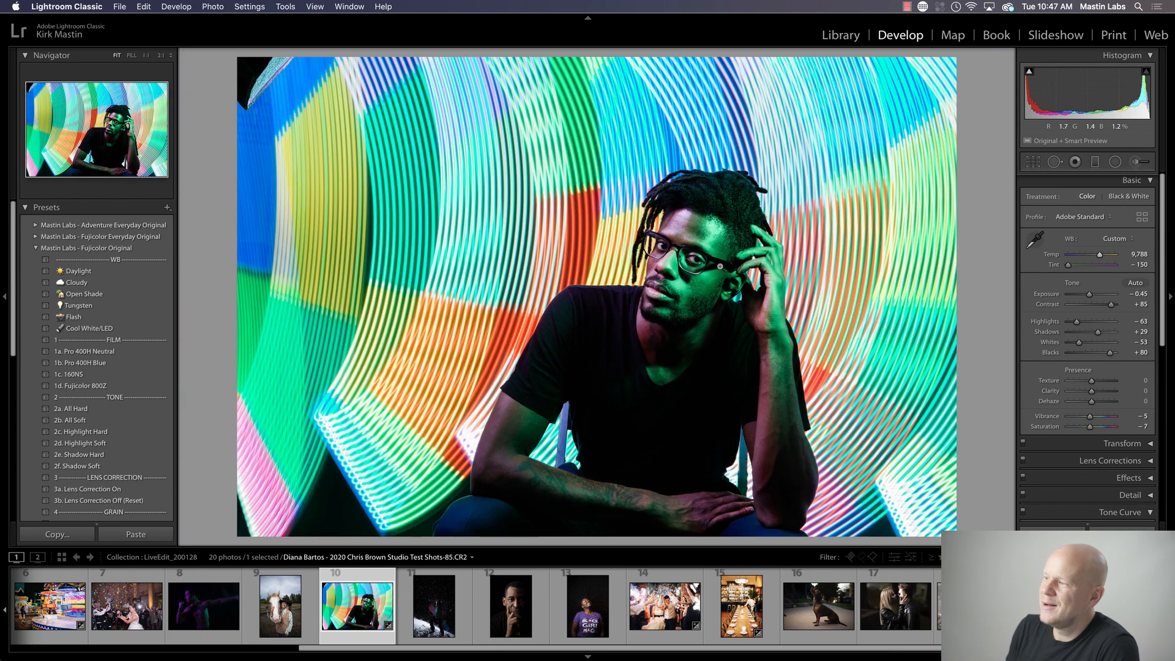
left_click_drag(489, 441, 210, 247)
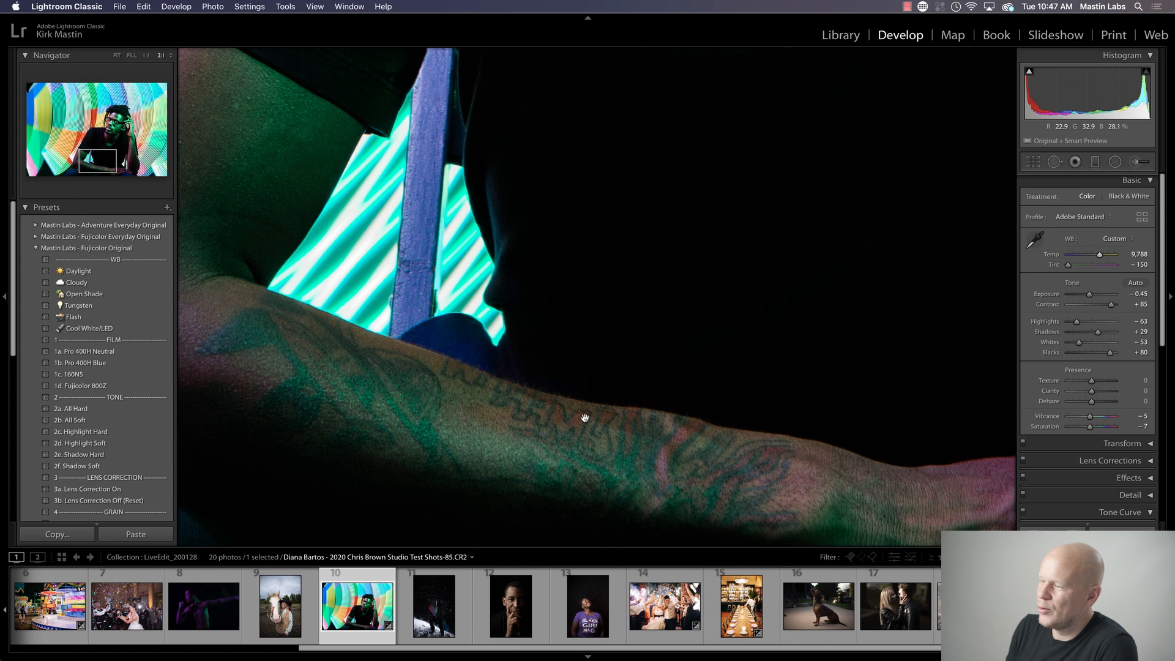
left_click(671, 275)
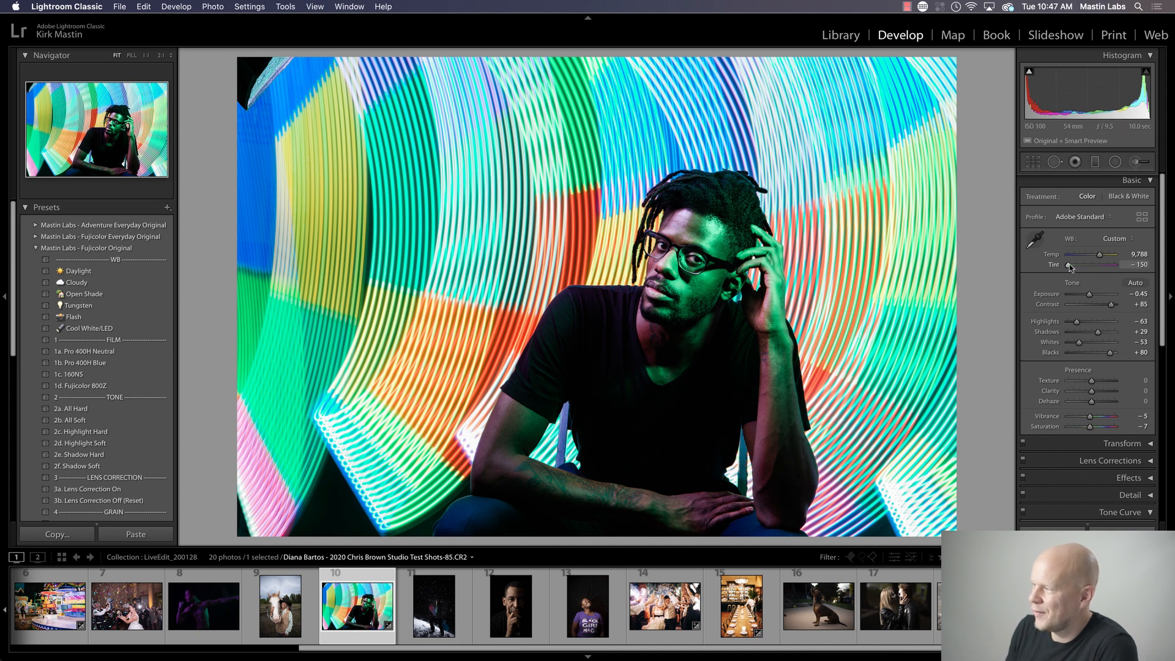
Step: Try a tint of -5 on the portrait and check the face and raised hand at 2:1
left_click_drag(1070, 264, 1092, 266)
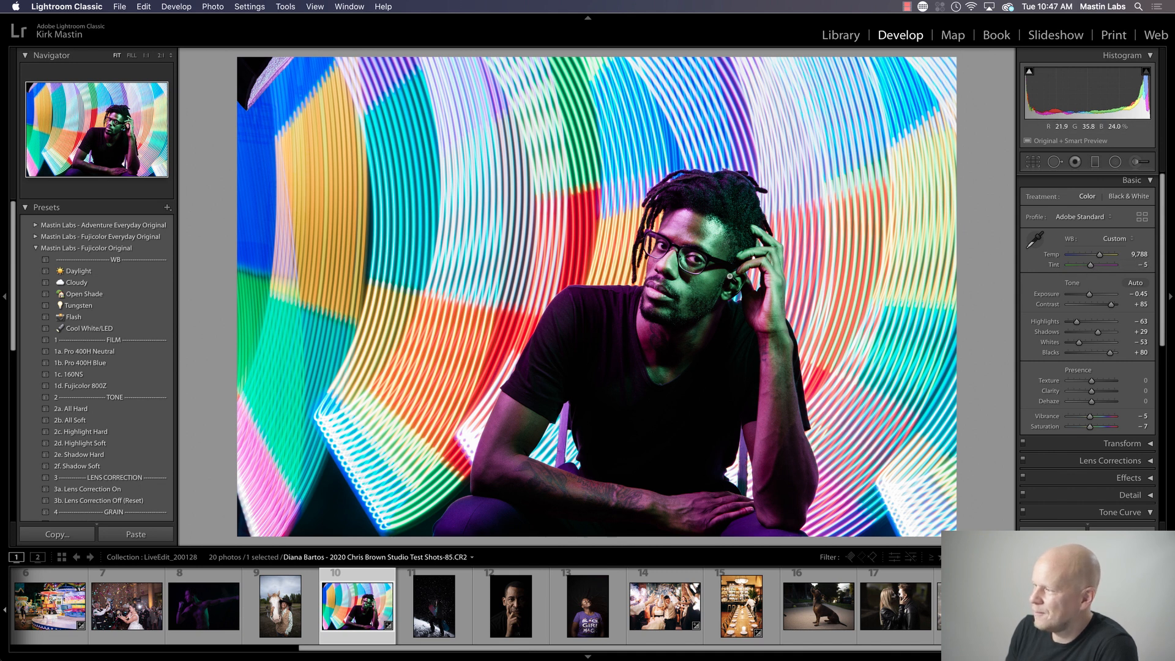
left_click(666, 230)
left_click_drag(666, 230, 712, 281)
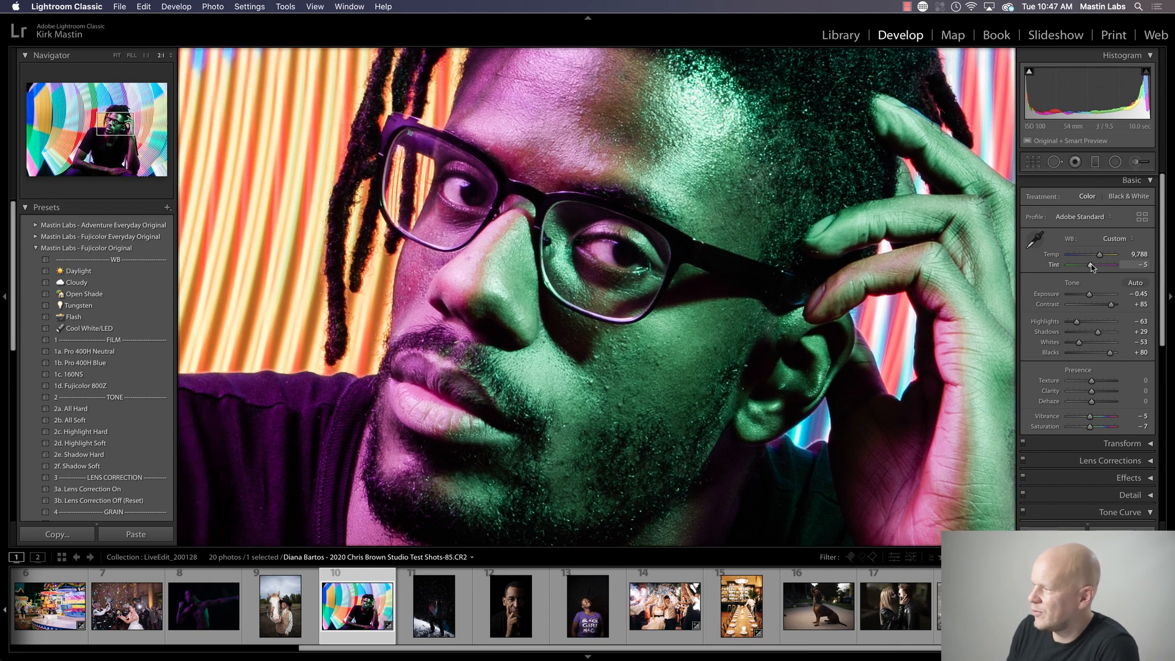
Step: Set the portrait's temperature to 10,992 and its tint to +150, checking the skin tones up close and in full view
left_click_drag(1093, 267, 1095, 268)
left_click_drag(1101, 267, 1113, 268)
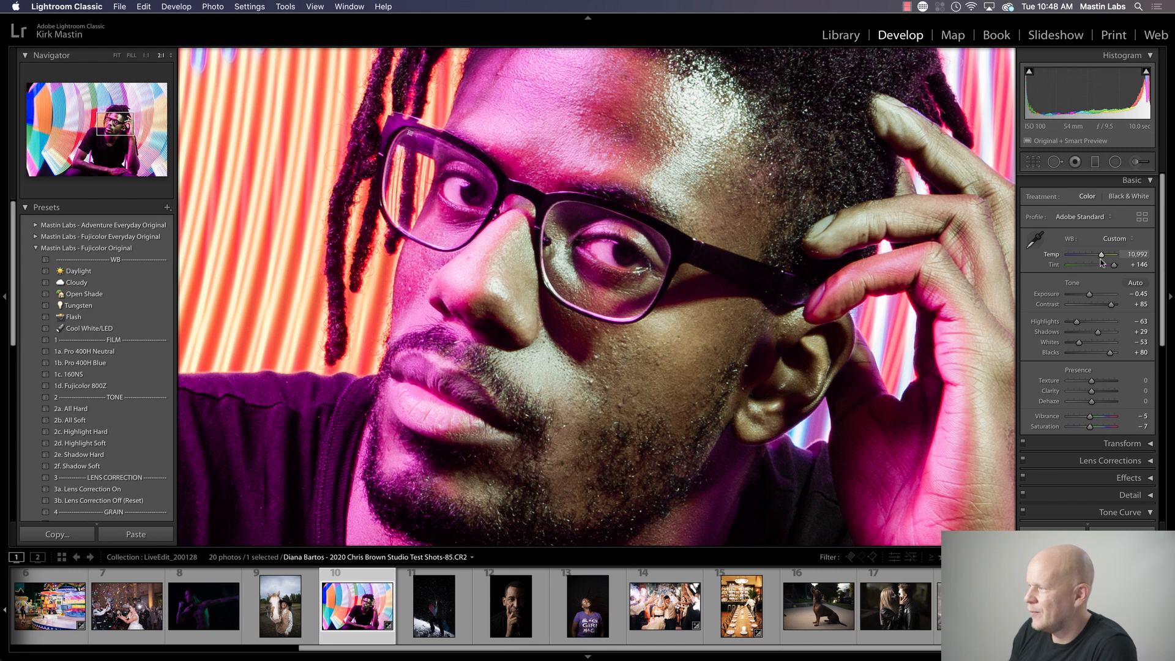
left_click_drag(1114, 266, 1115, 267)
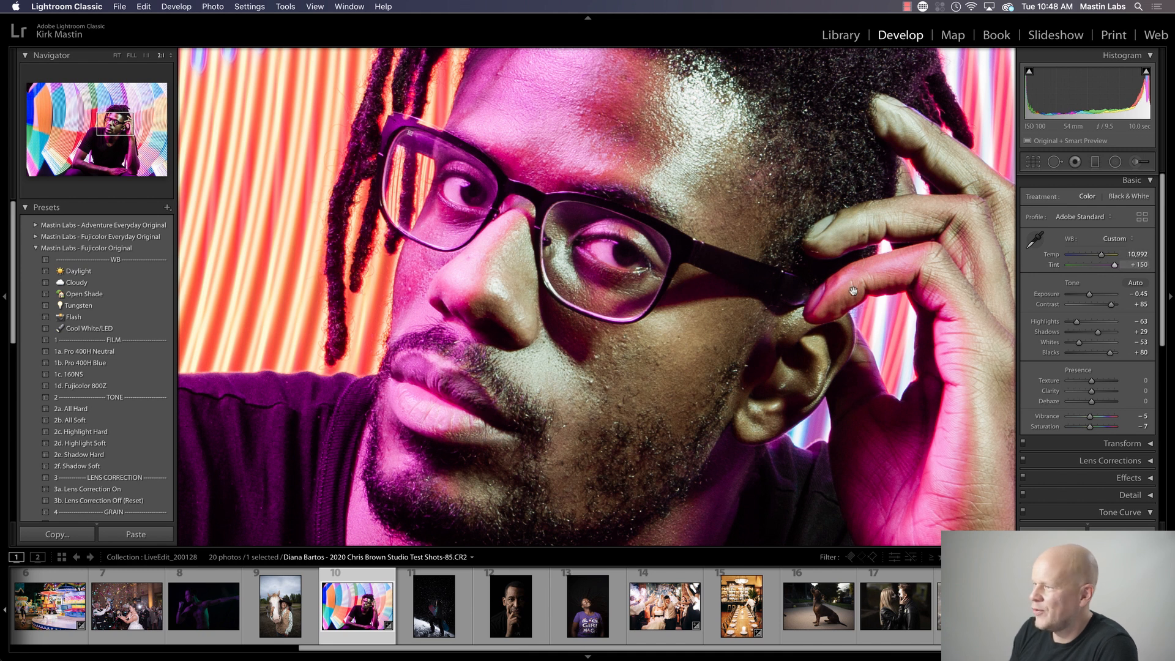
left_click(667, 363)
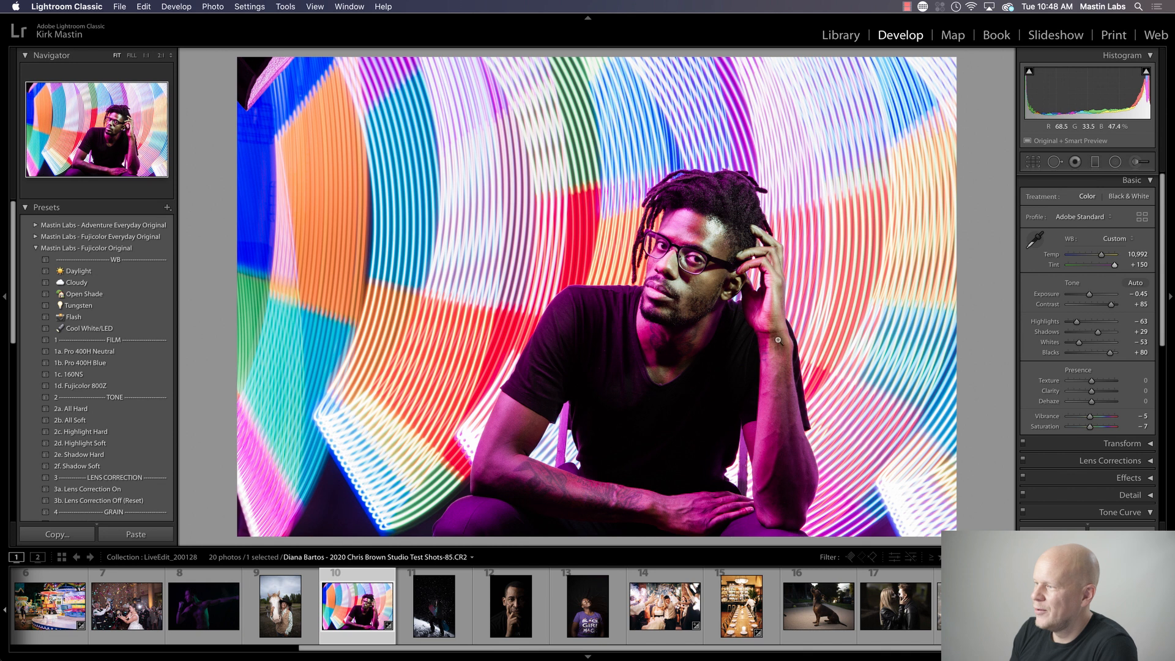
Step: Test the tint at -150, set it to 0, and briefly compare the portrait with its original side by side
left_click_drag(1113, 266, 1062, 265)
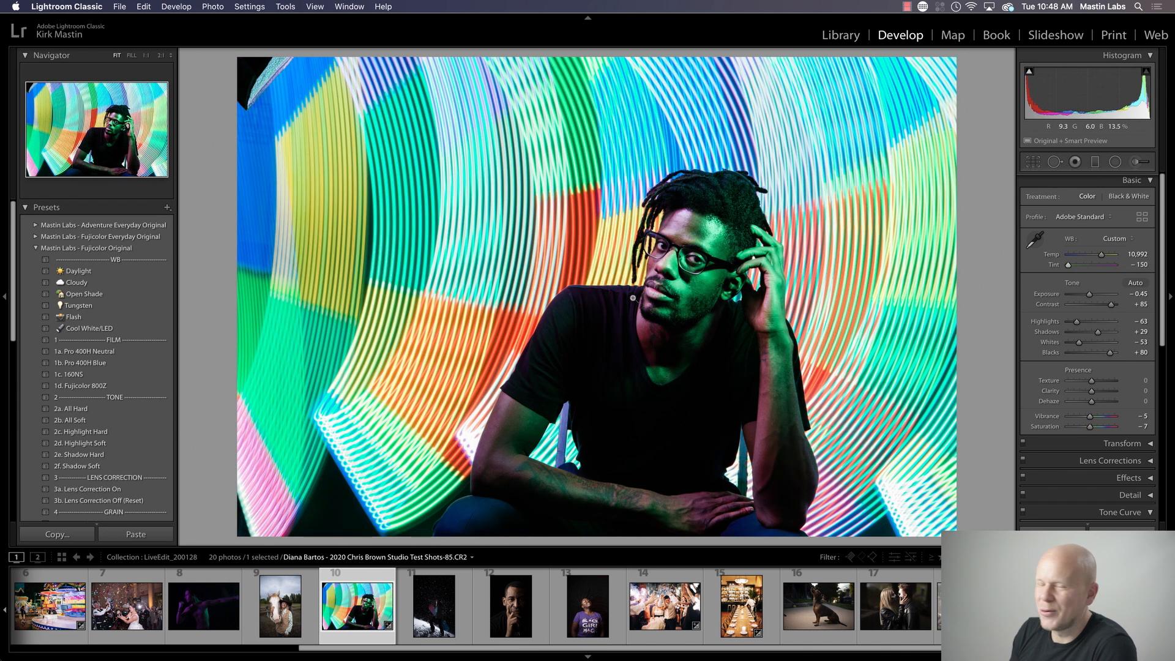
left_click_drag(1069, 267, 1093, 268)
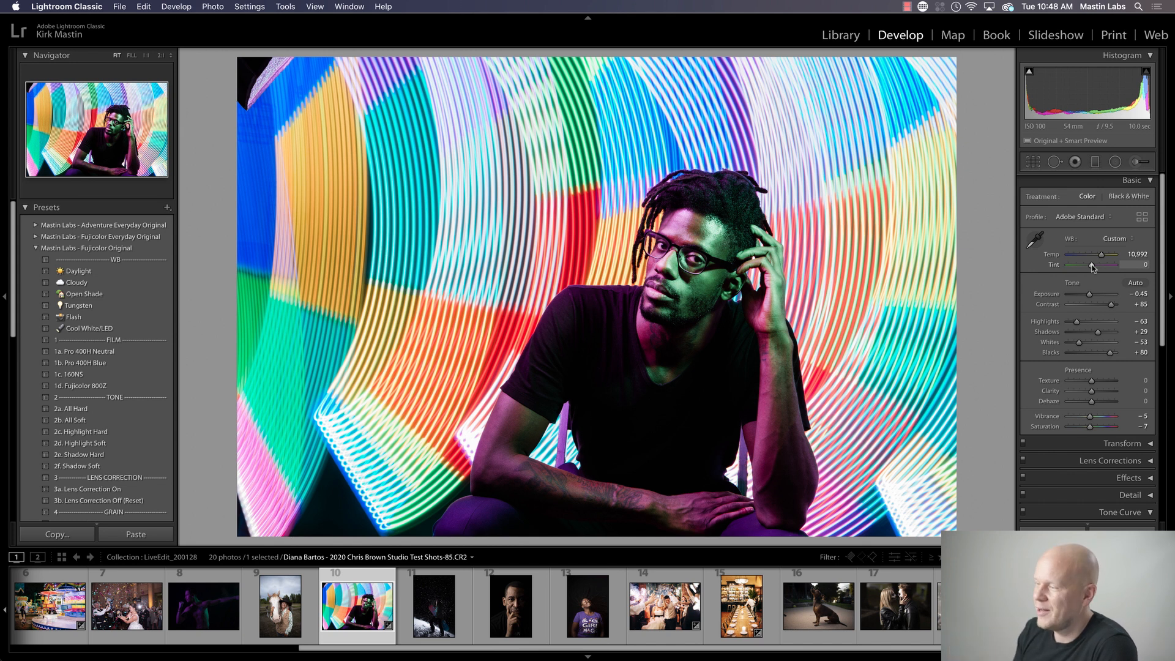
key("y")
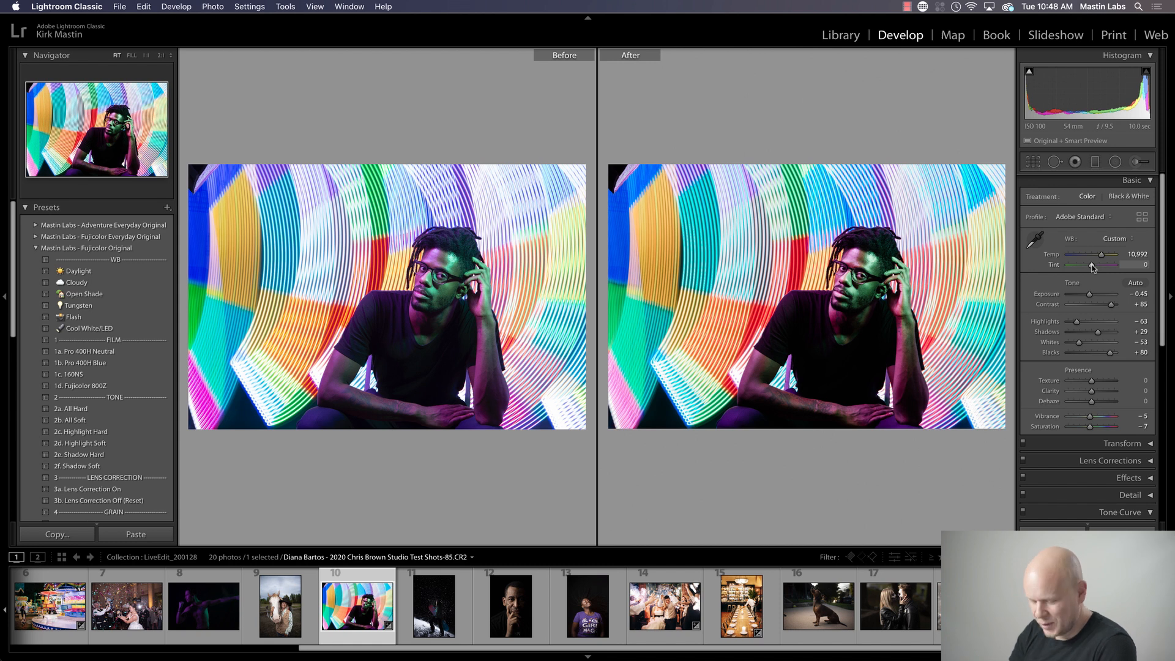
key("y")
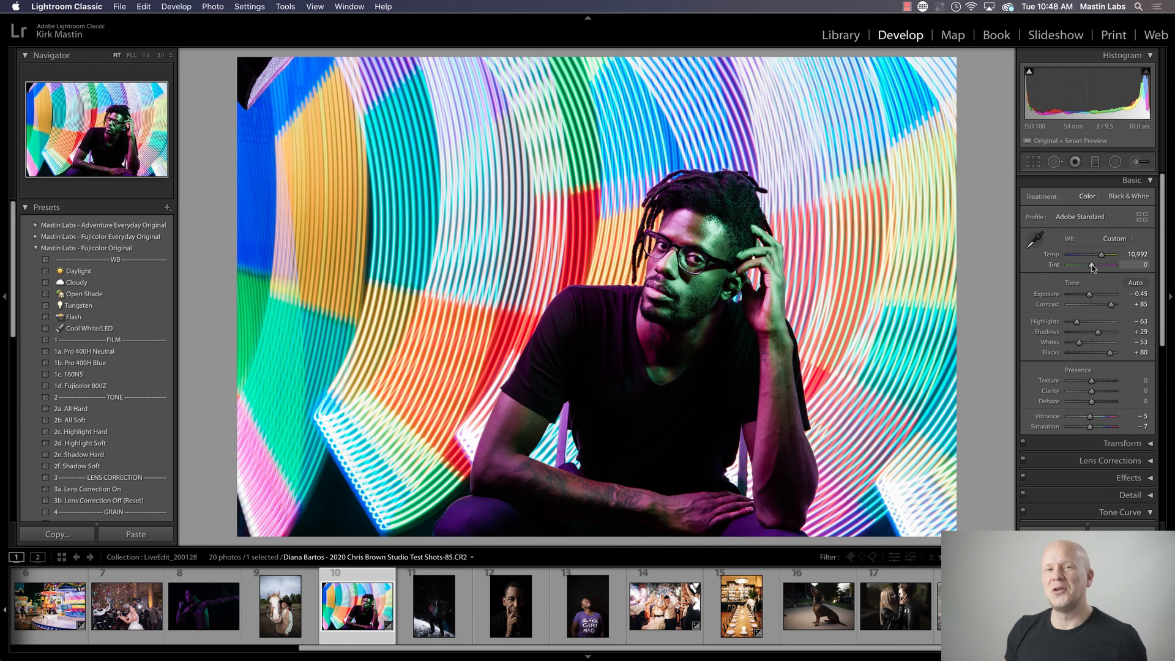